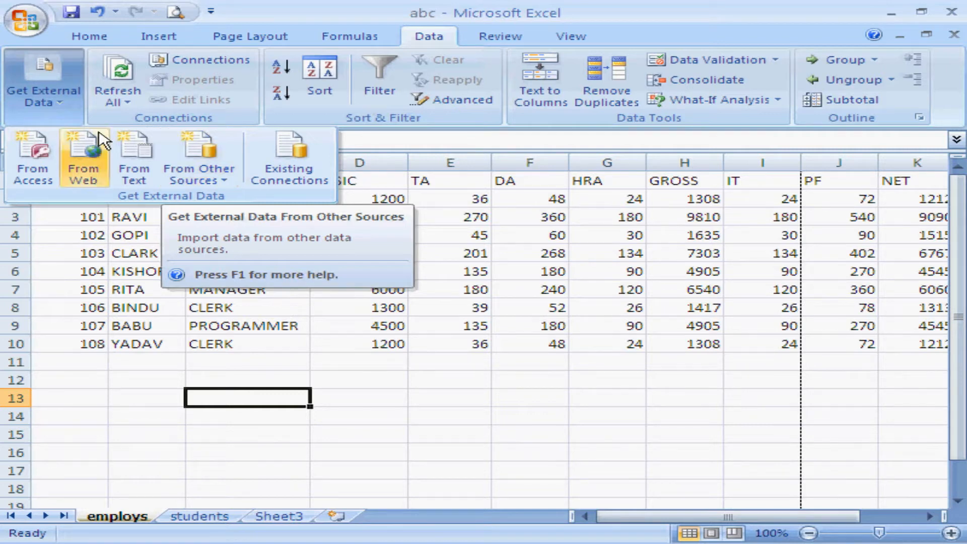
Start an external data import from Access, using the last-listed xyz database in My Documents as the source.
{"action": "left_click", "coordinate": [80, 98]}
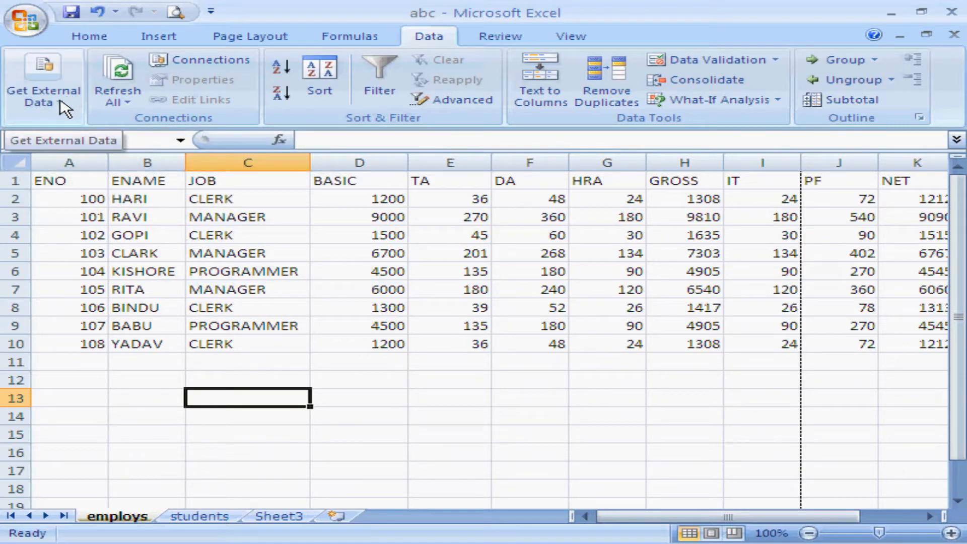
{"action": "left_click", "coordinate": [64, 108]}
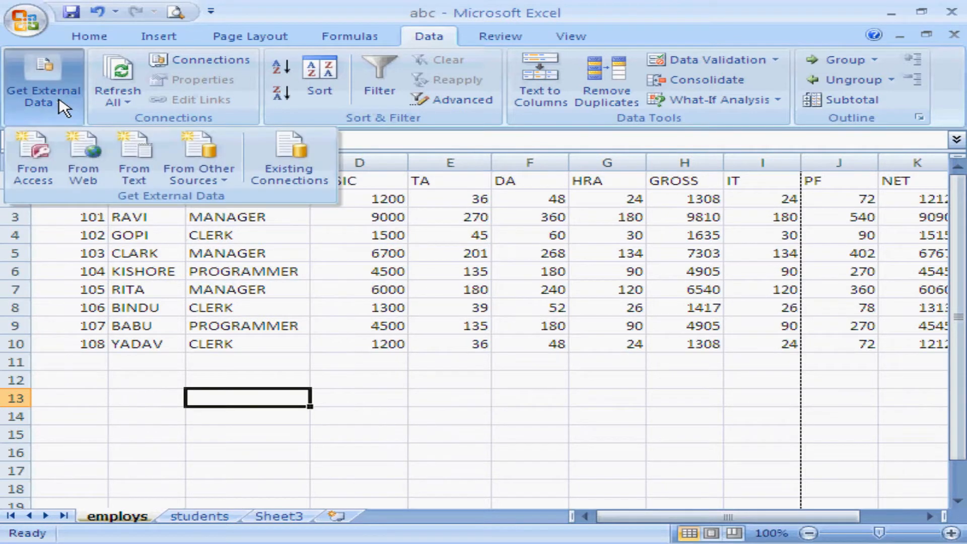
{"action": "left_click", "coordinate": [36, 176]}
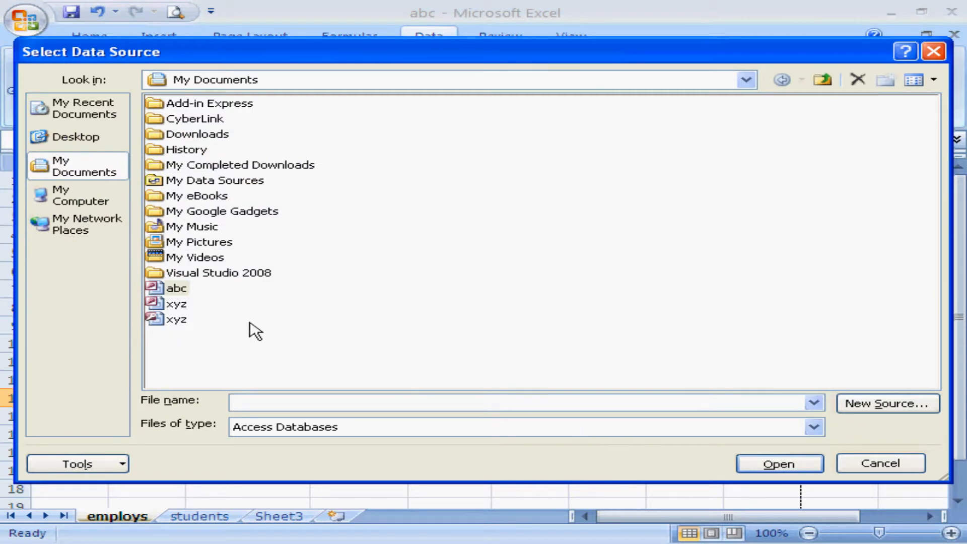
{"action": "left_click", "coordinate": [164, 323]}
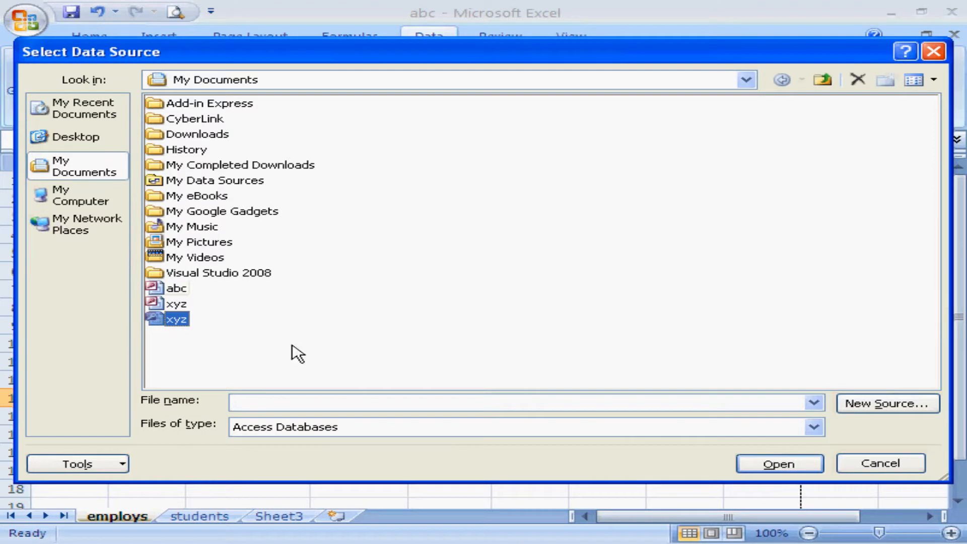
{"action": "left_click", "coordinate": [774, 466]}
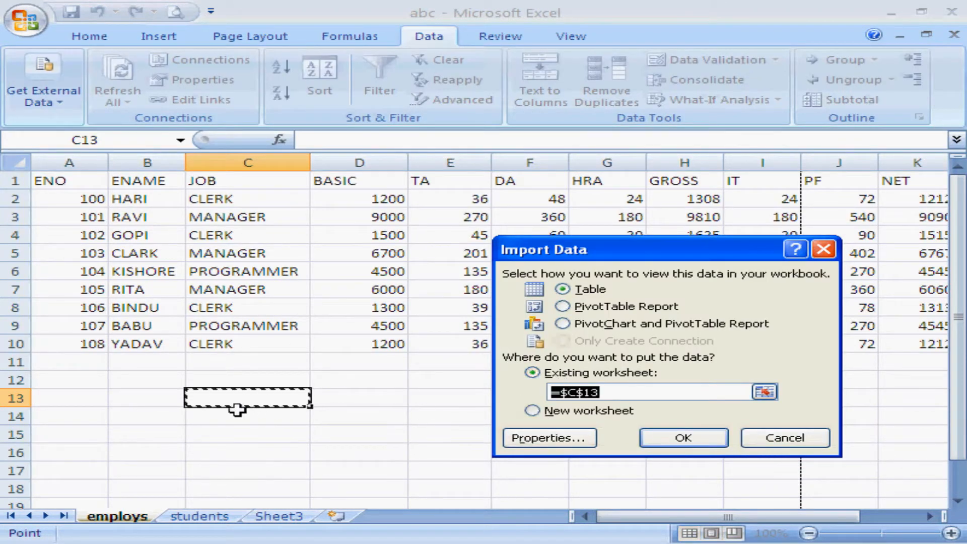
Import the Access data as a table into the existing employs worksheet, placing it at cell C13.
{"action": "left_click", "coordinate": [638, 392]}
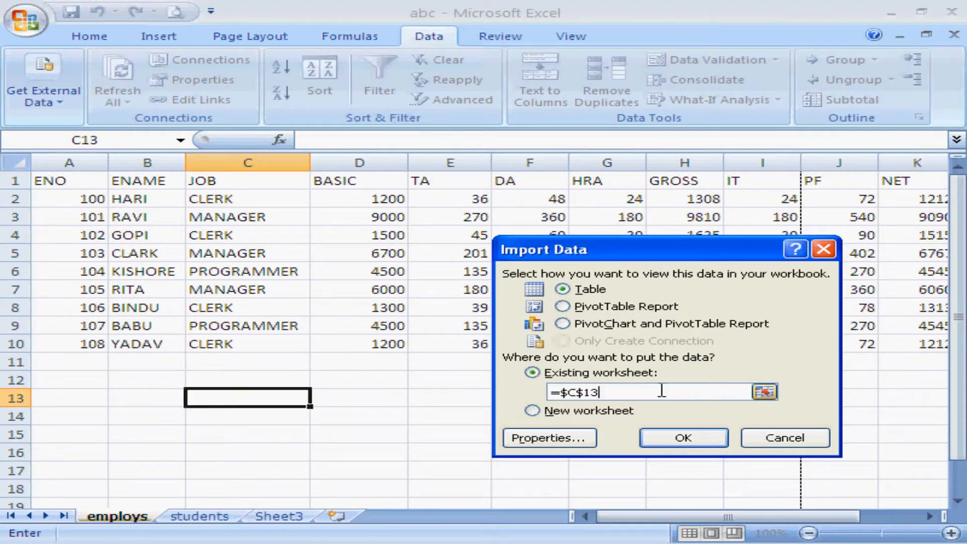
{"action": "type", "text": "+"}
{"action": "left_click", "coordinate": [258, 398]}
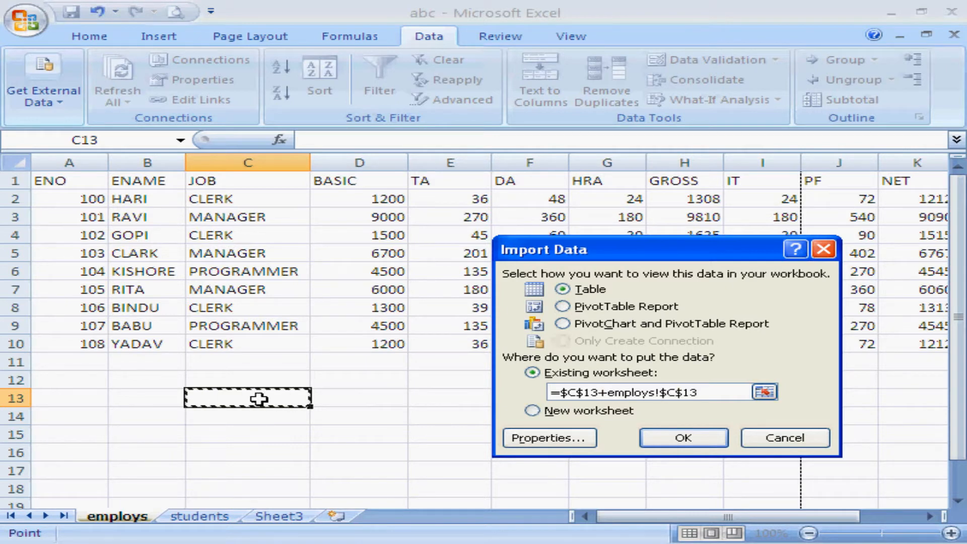
{"action": "left_click_drag", "start_coordinate": [699, 392], "coordinate": [555, 381]}
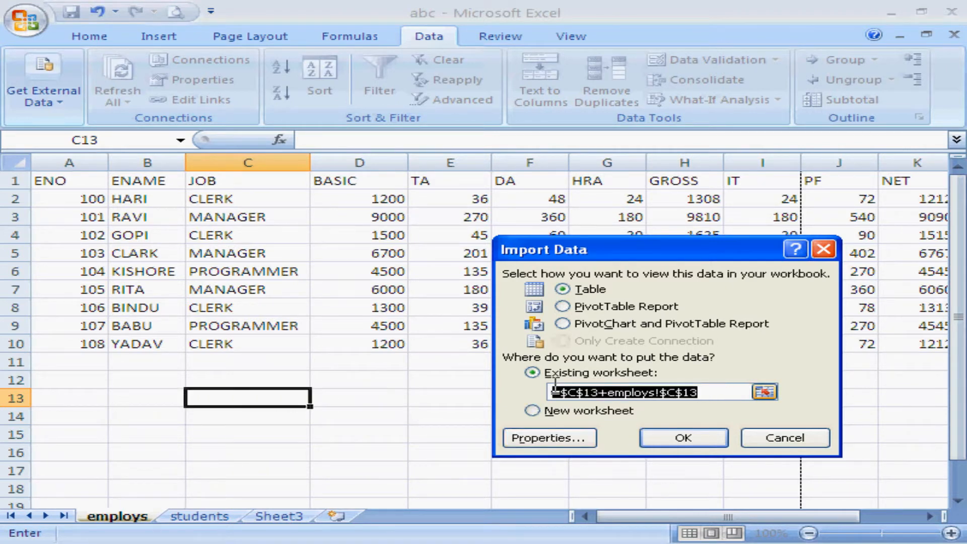
{"action": "key", "text": "BackSpace"}
{"action": "left_click", "coordinate": [263, 401]}
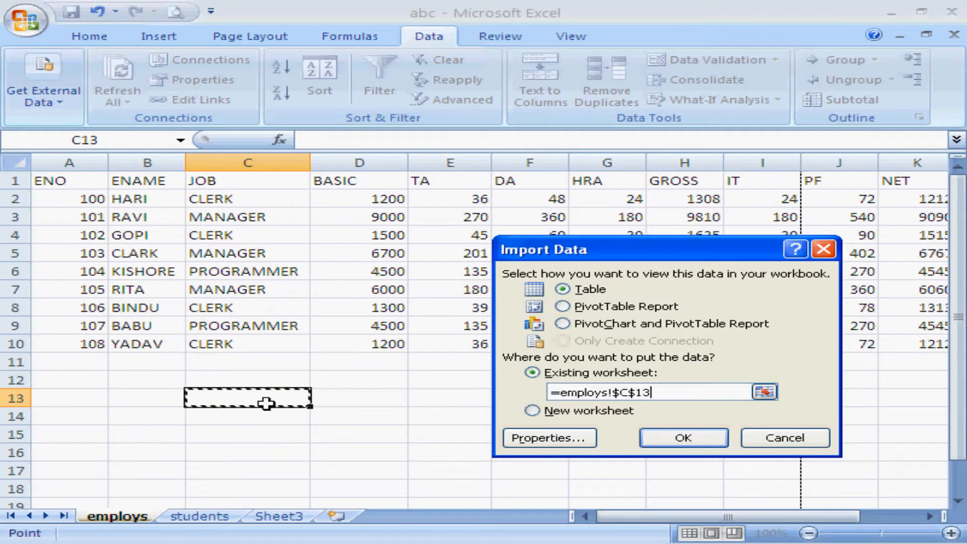
{"action": "left_click", "coordinate": [660, 443]}
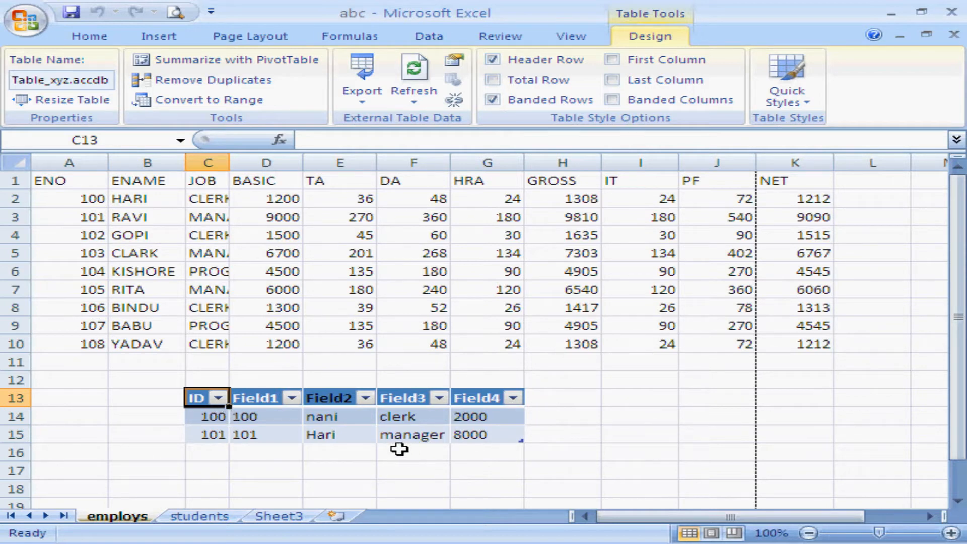
Switch to the My Documents folder, open the xyz Access database and view the records of its emp table.
{"action": "key", "text": "alt+Tab"}
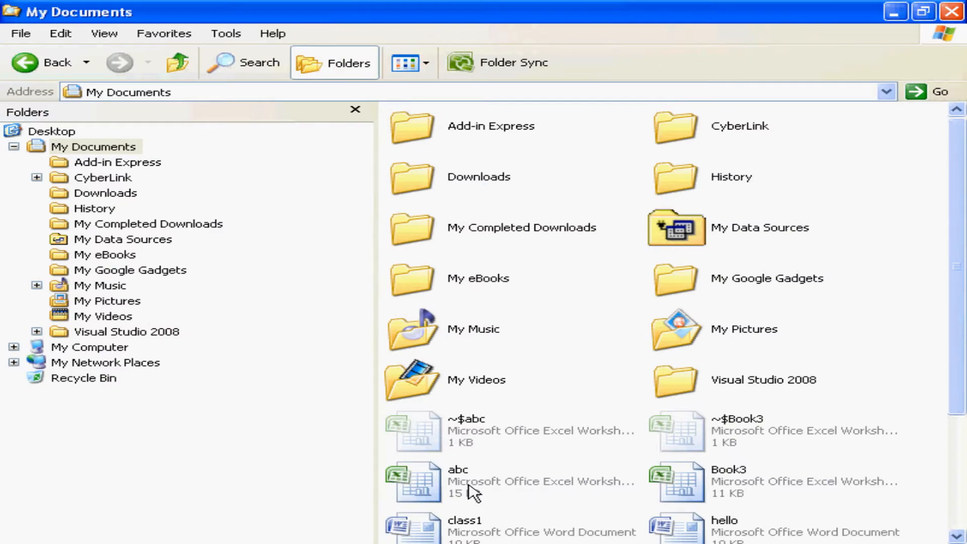
{"action": "left_click", "coordinate": [957, 486]}
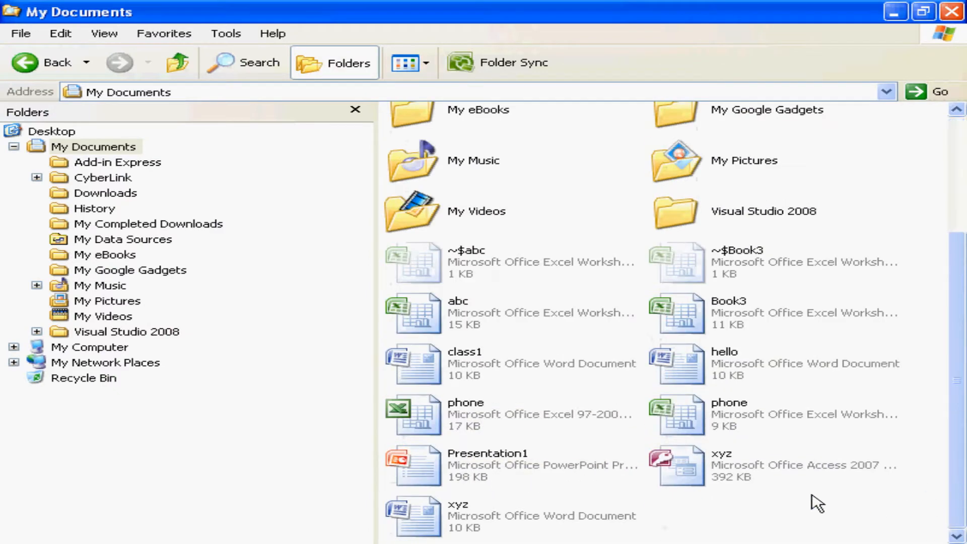
{"action": "double_click", "coordinate": [704, 476]}
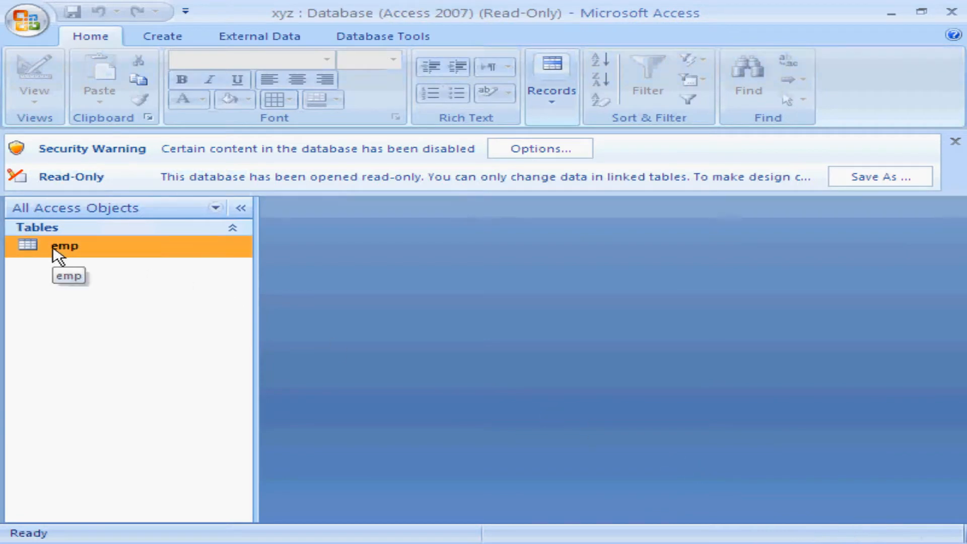
{"action": "double_click", "coordinate": [54, 248]}
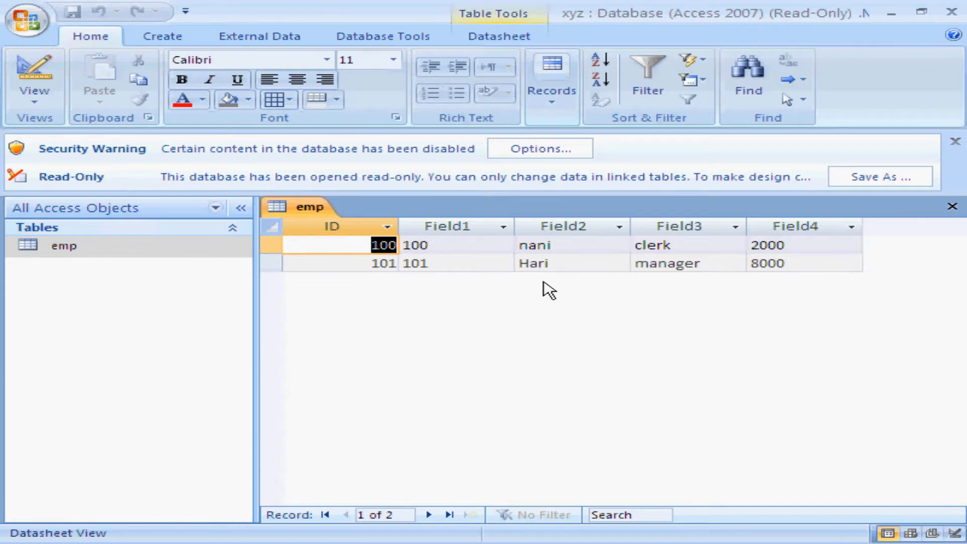
{"action": "left_click", "coordinate": [563, 266]}
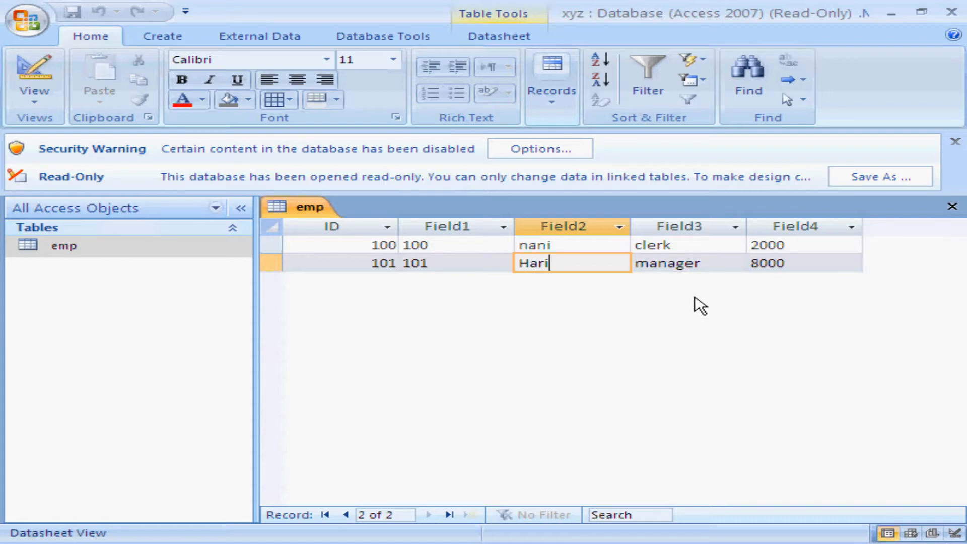
Switch back to the abc workbook in Excel and look at the imported table and the Refresh All command.
{"action": "key", "text": "alt+Tab"}
{"action": "key", "text": "alt+Tab"}
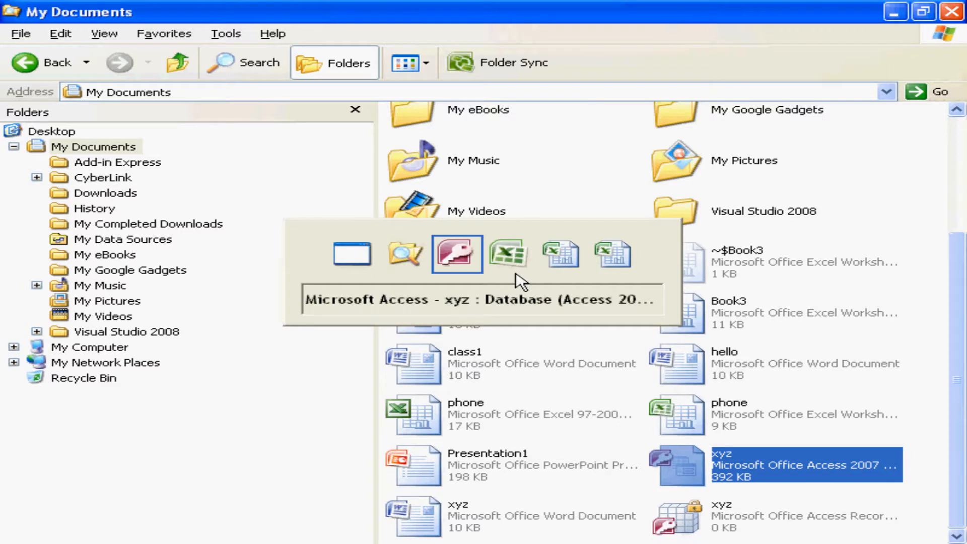
{"action": "key", "text": "alt+Tab"}
{"action": "key", "text": "alt+Tab"}
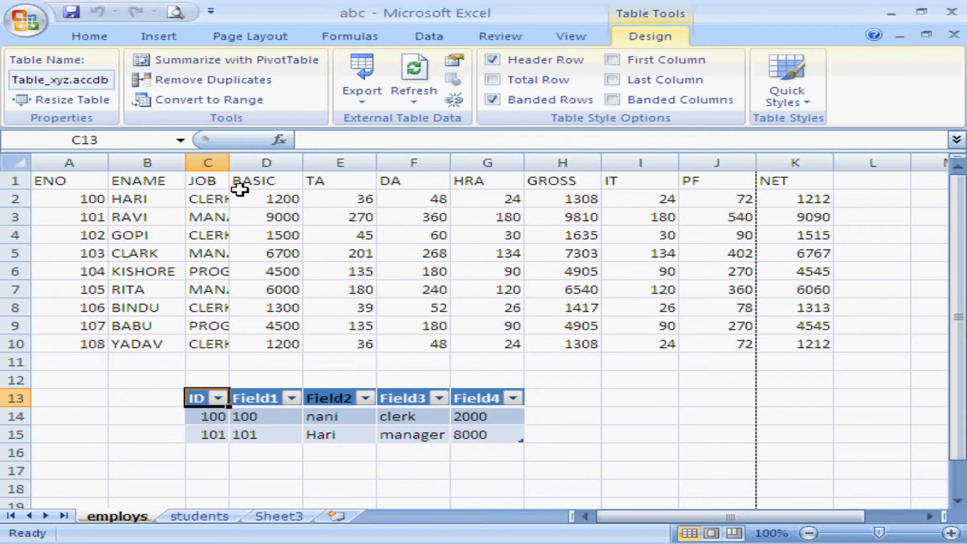
{"action": "left_click", "coordinate": [124, 397]}
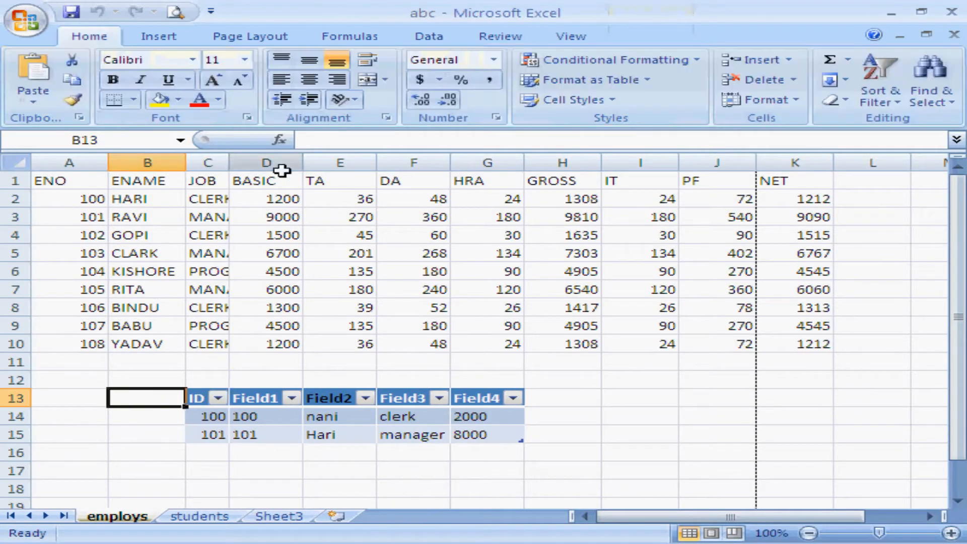
{"action": "left_click", "coordinate": [434, 38]}
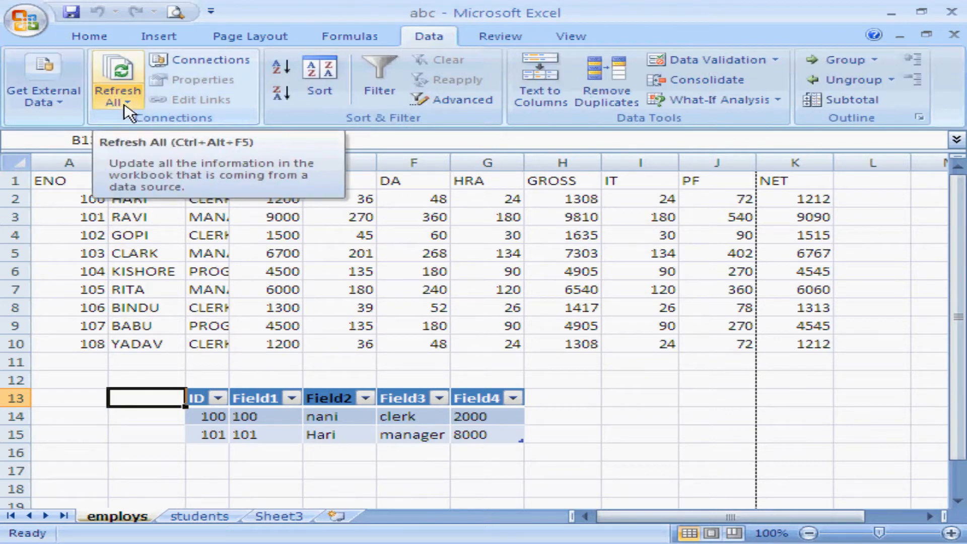
{"action": "left_click", "coordinate": [533, 377]}
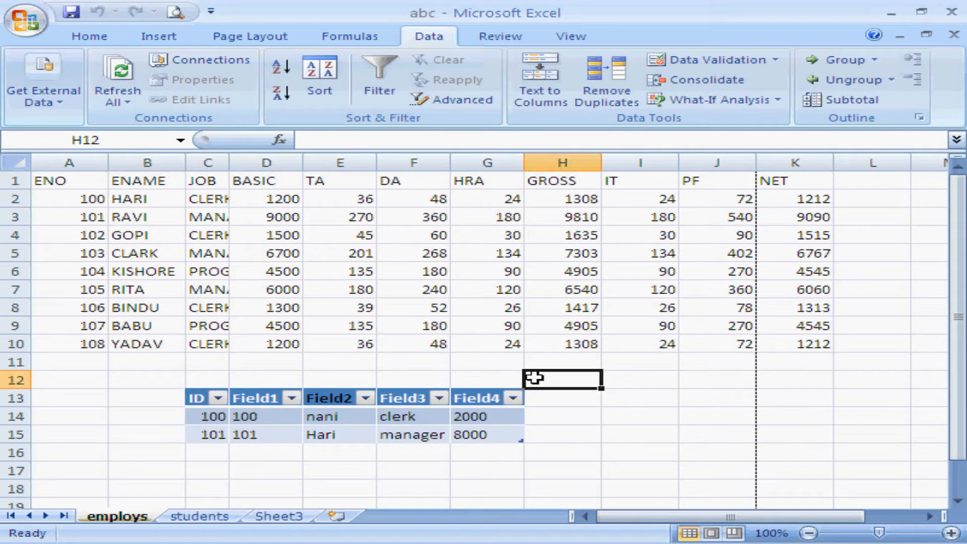
Switch to Access and close the read-only xyz database.
{"action": "key", "text": "alt+Tab"}
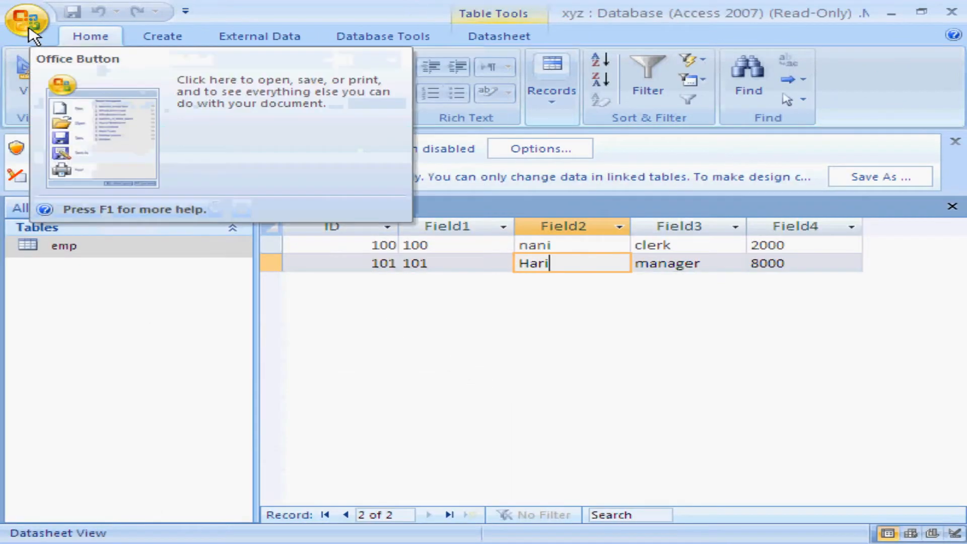
{"action": "left_click", "coordinate": [28, 29]}
{"action": "left_click", "coordinate": [893, 361]}
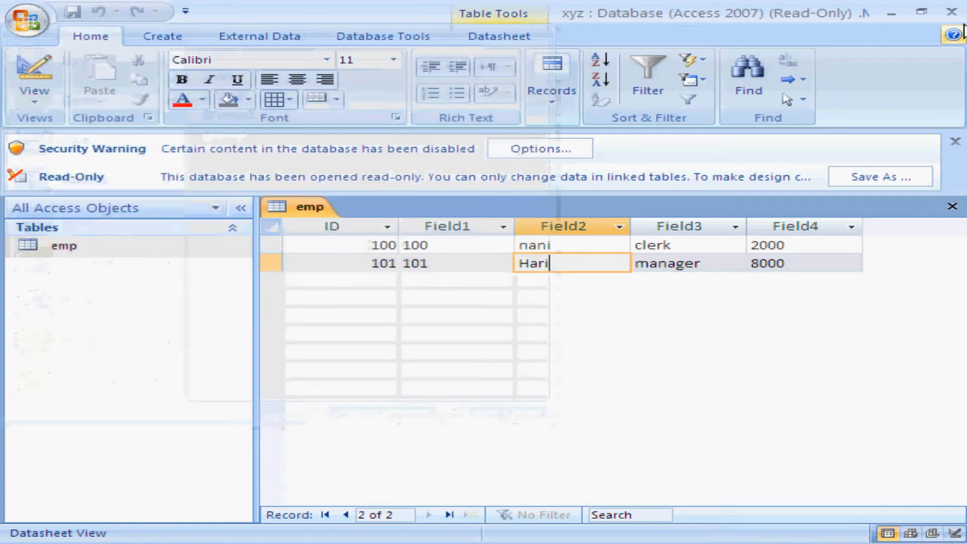
{"action": "left_click", "coordinate": [951, 11]}
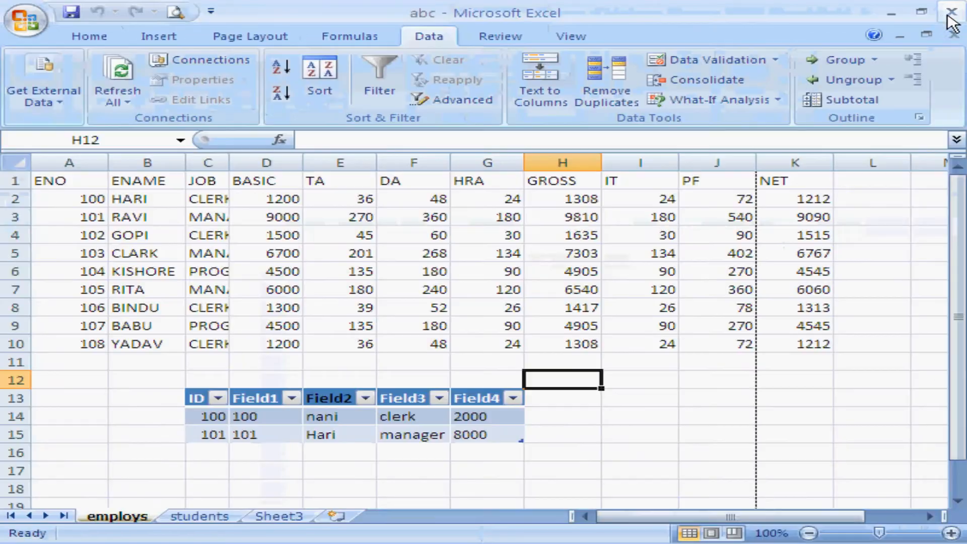
Close the abc workbook with its changes saved, and close Book3 without saving.
{"action": "left_click", "coordinate": [597, 417]}
{"action": "left_click", "coordinate": [33, 31]}
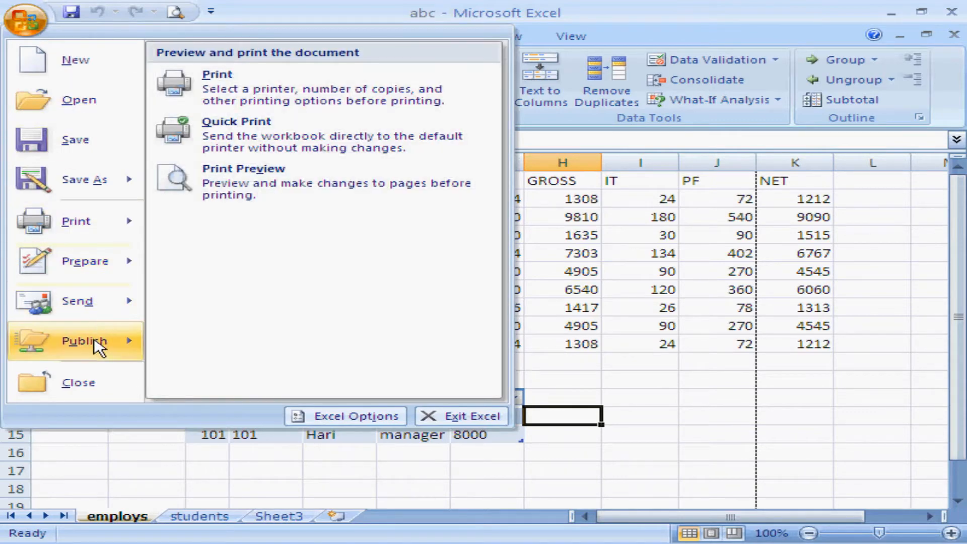
{"action": "left_click", "coordinate": [92, 382]}
{"action": "left_click", "coordinate": [417, 333]}
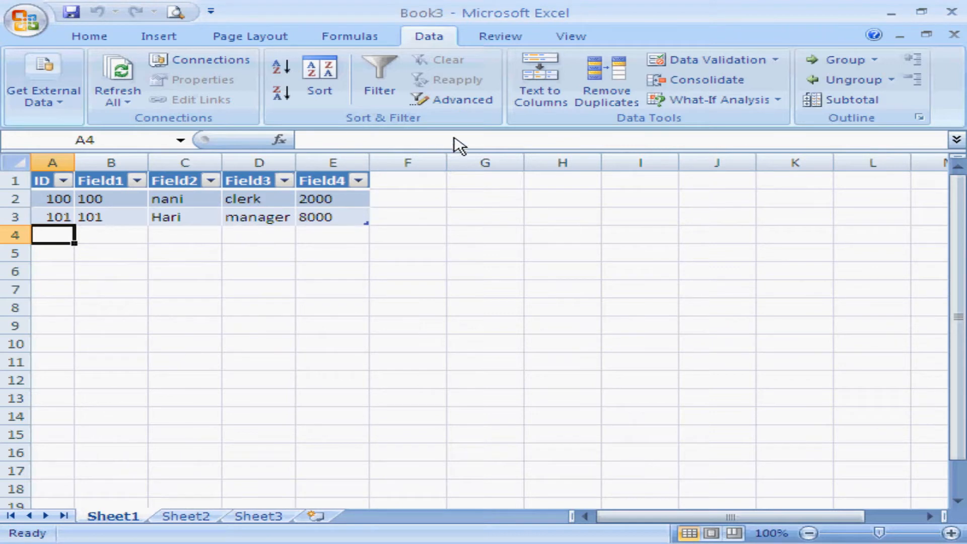
{"action": "left_click", "coordinate": [954, 34]}
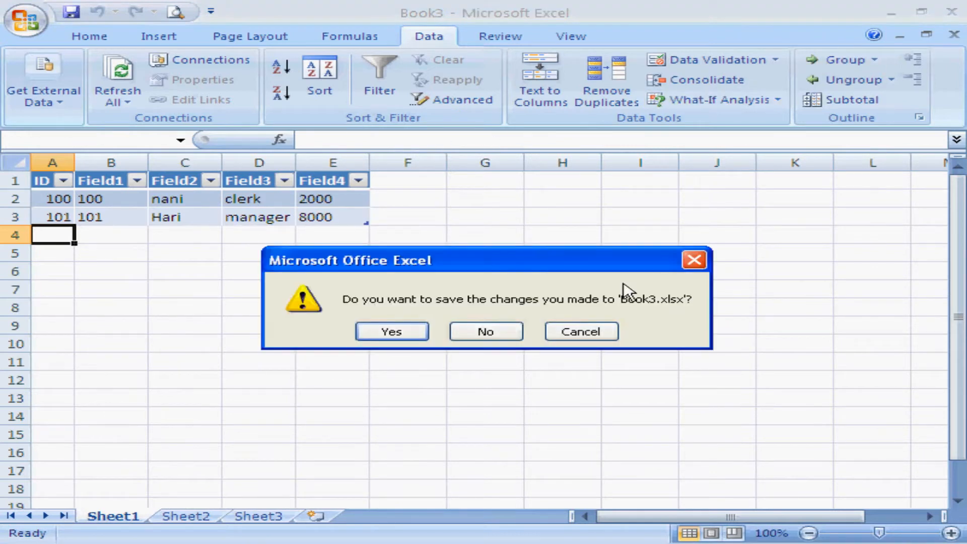
{"action": "left_click", "coordinate": [494, 331]}
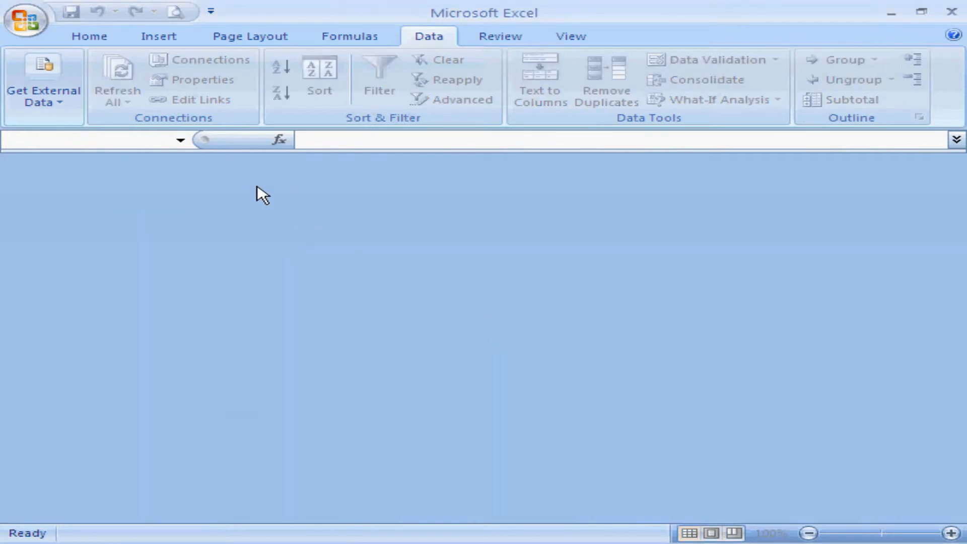
Switch to the My Documents folder, reopen the xyz Access database and open its emp table.
{"action": "key", "text": "alt+Tab"}
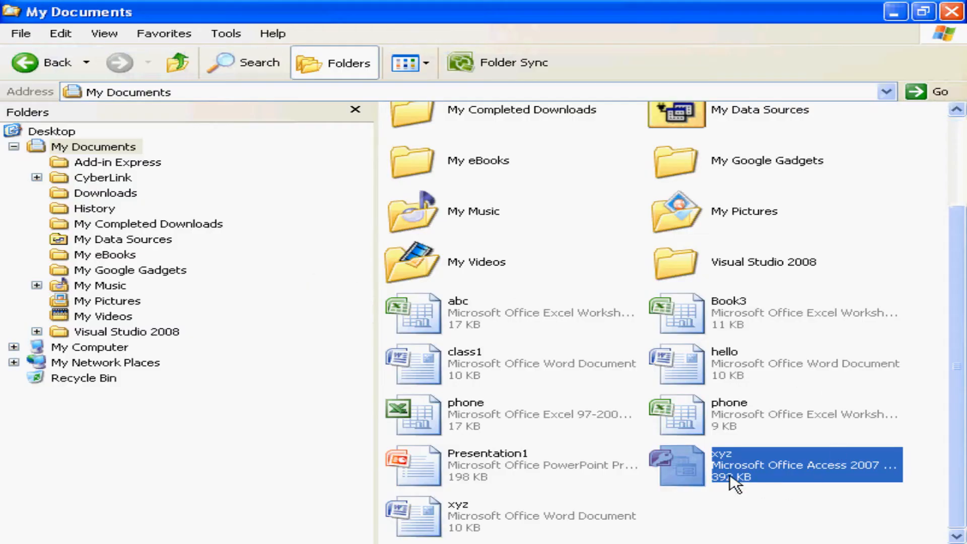
{"action": "double_click", "coordinate": [698, 473]}
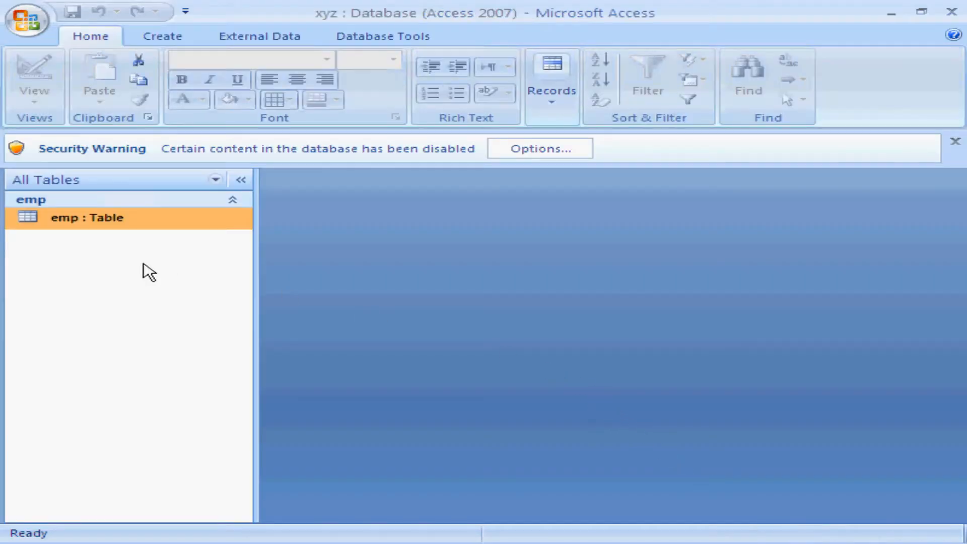
{"action": "double_click", "coordinate": [75, 220]}
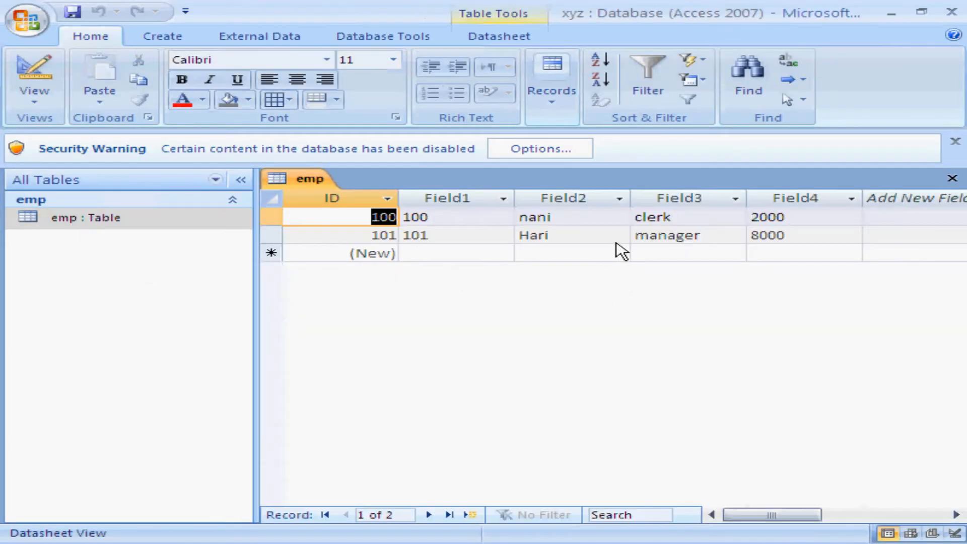
Replace the employee name in Field2 of the emp record with ID 100, and close Access.
{"action": "left_click", "coordinate": [572, 221]}
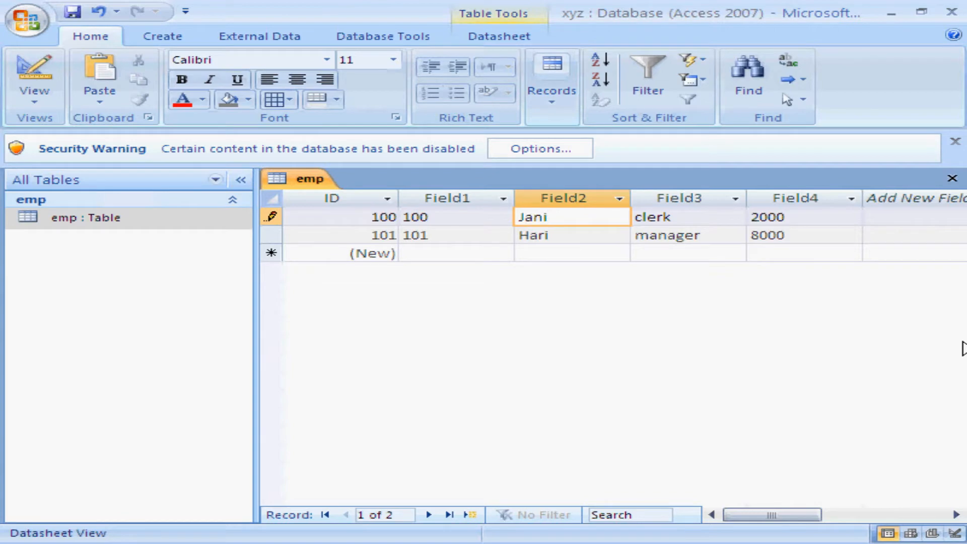
{"action": "left_click", "coordinate": [534, 258]}
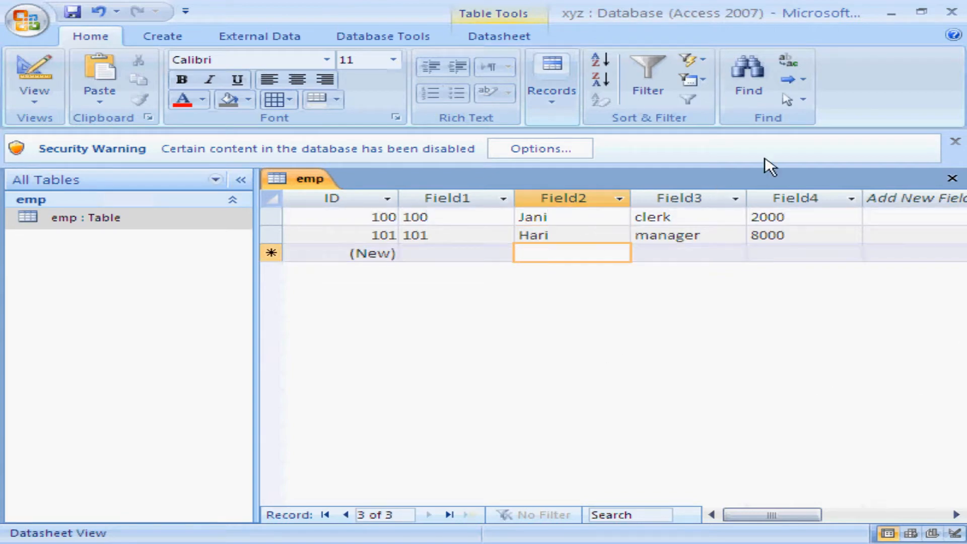
{"action": "left_click", "coordinate": [951, 11]}
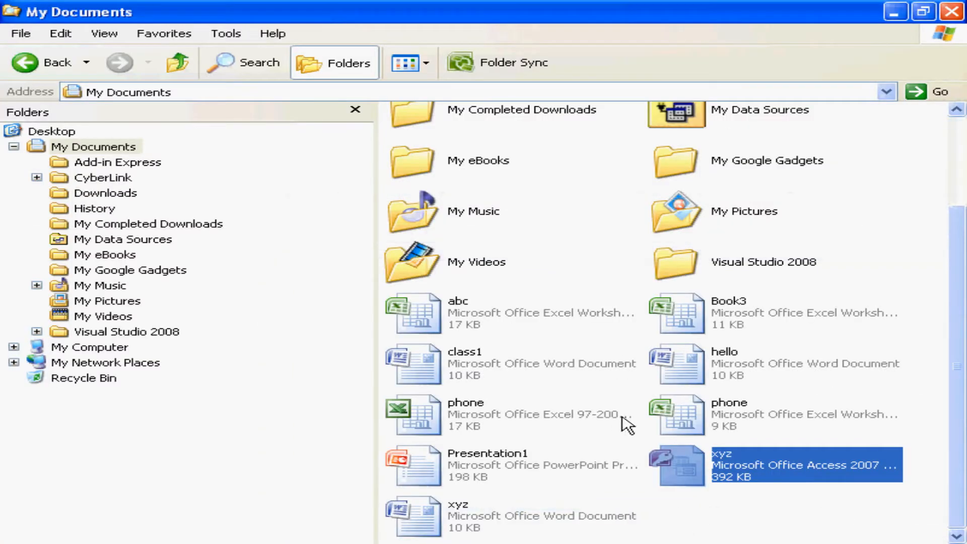
Switch back to Excel and reopen the recently used abc workbook.
{"action": "key", "text": "alt+Tab"}
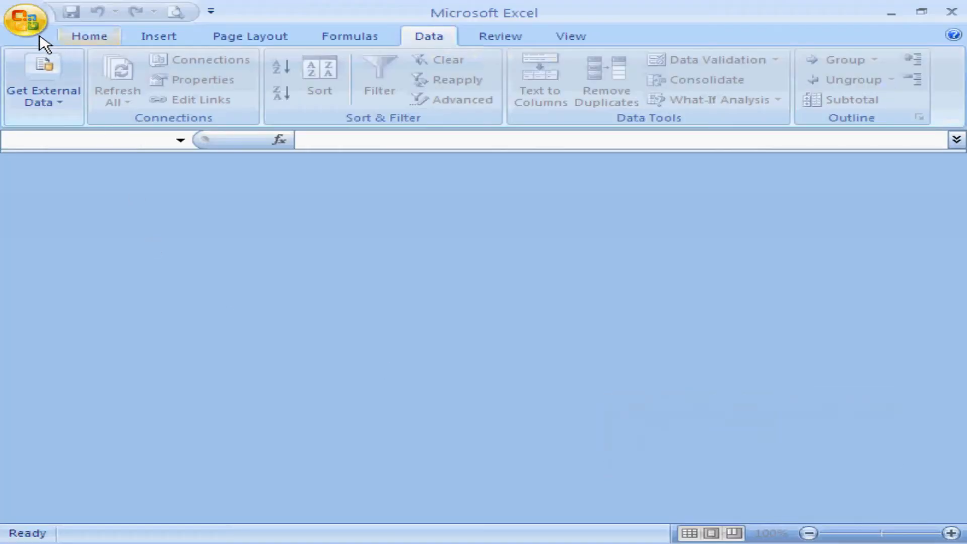
{"action": "left_click", "coordinate": [29, 26]}
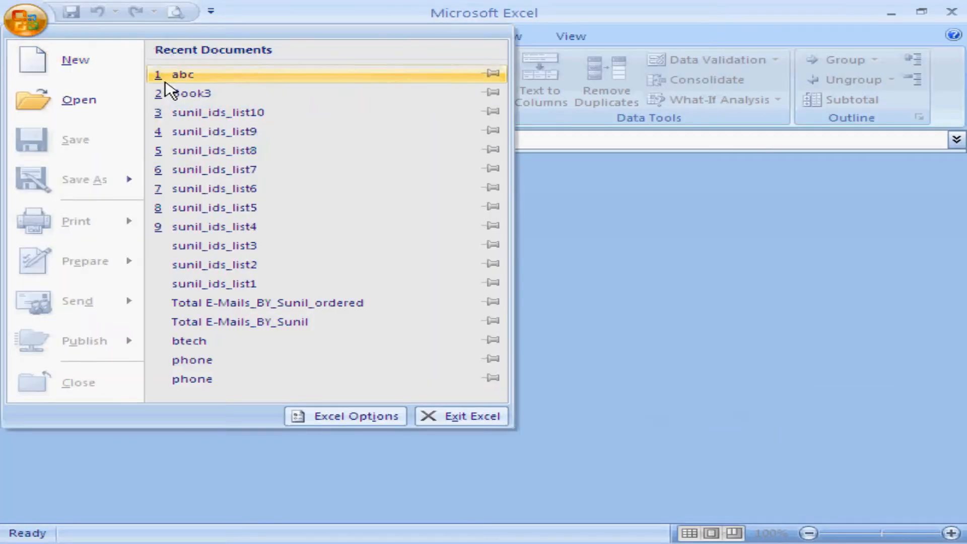
{"action": "left_click", "coordinate": [187, 80]}
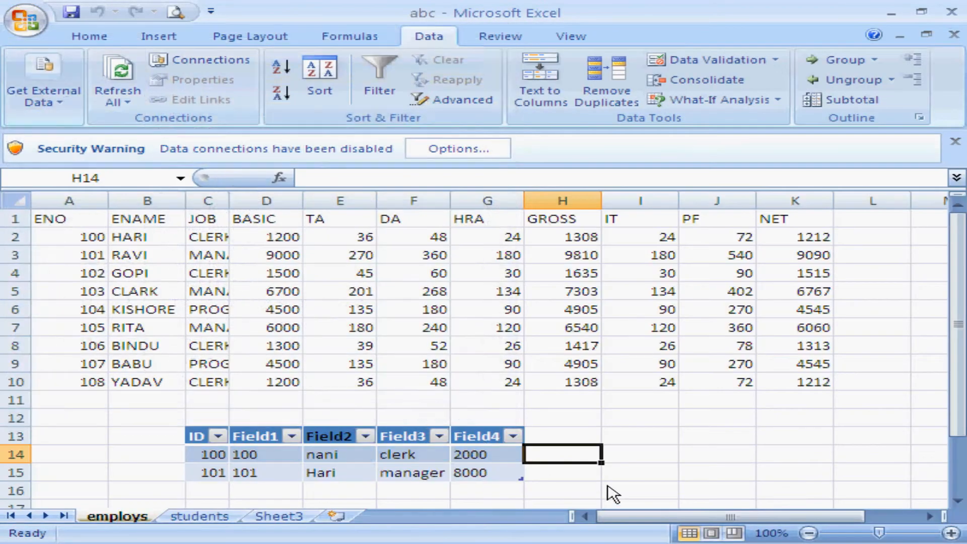
Refresh all data connections for the imported table on the employs sheet, accepting the external data source security notice.
{"action": "left_click", "coordinate": [637, 479]}
{"action": "left_click", "coordinate": [506, 479]}
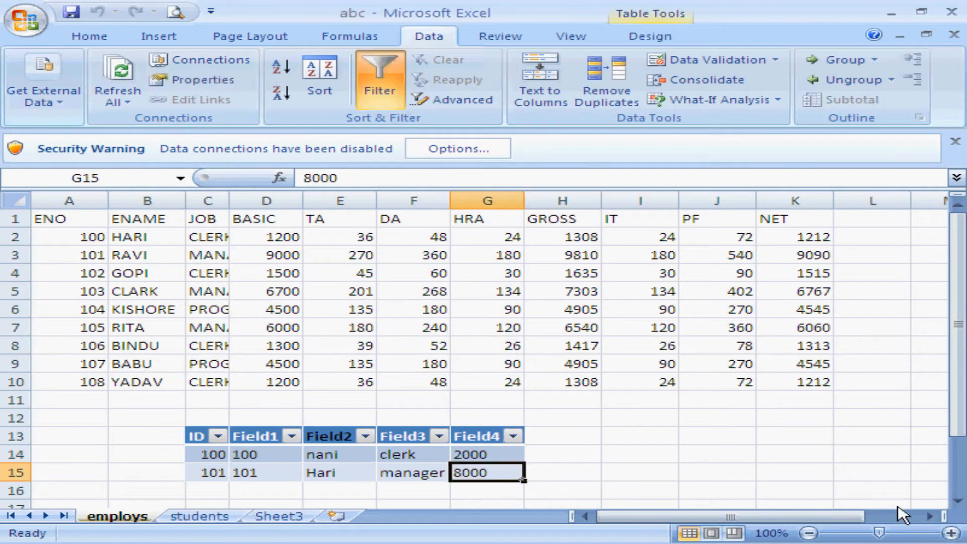
{"action": "left_click", "coordinate": [957, 501]}
{"action": "left_click", "coordinate": [957, 501]}
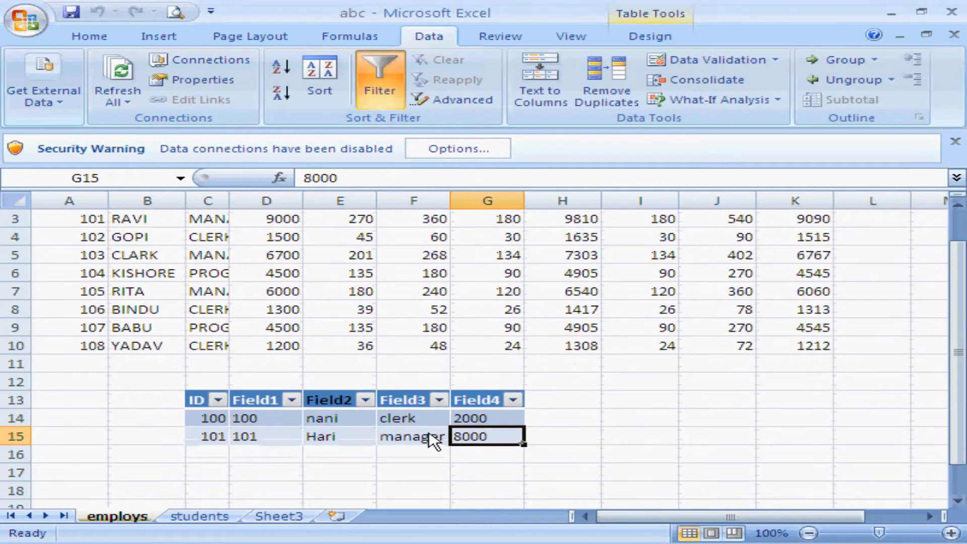
{"action": "left_click", "coordinate": [324, 421]}
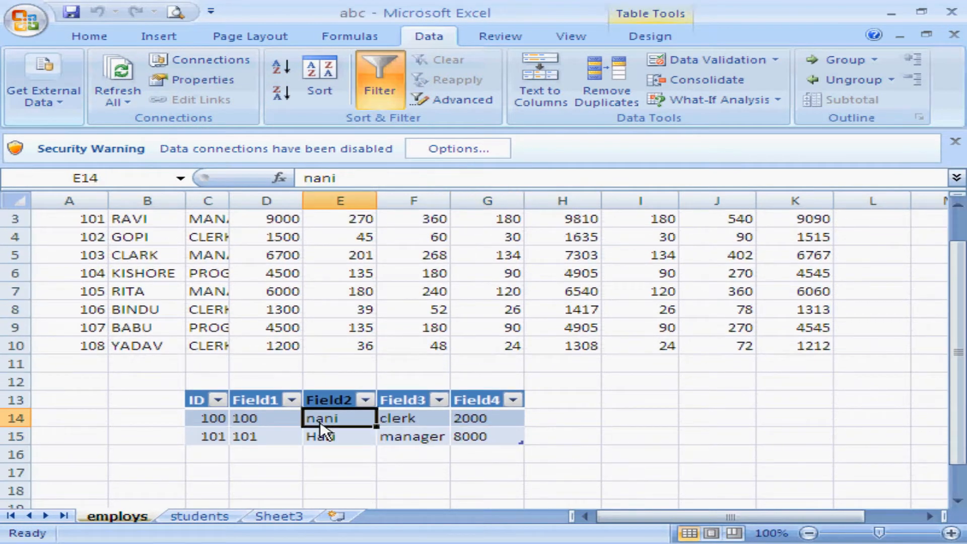
{"action": "left_click", "coordinate": [113, 97]}
{"action": "left_click", "coordinate": [135, 121]}
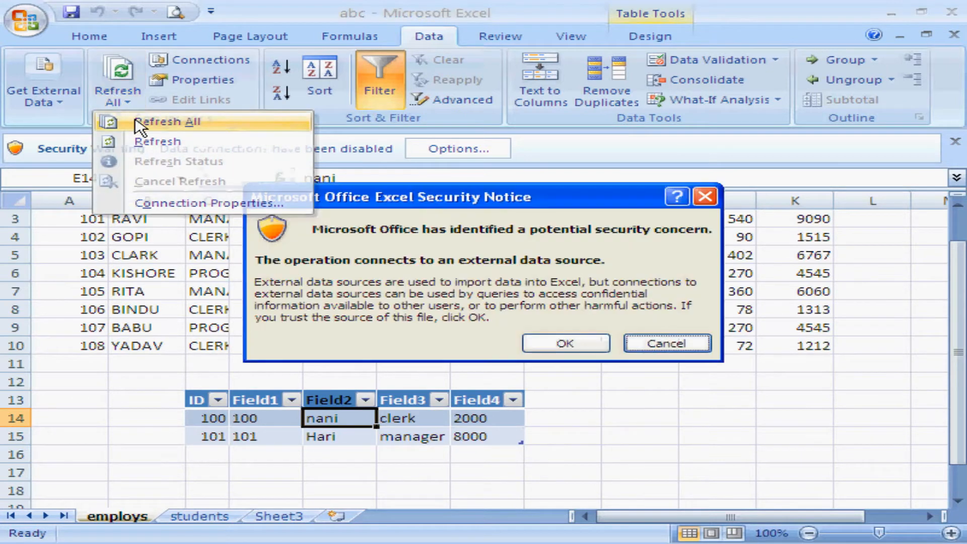
{"action": "left_click", "coordinate": [564, 344]}
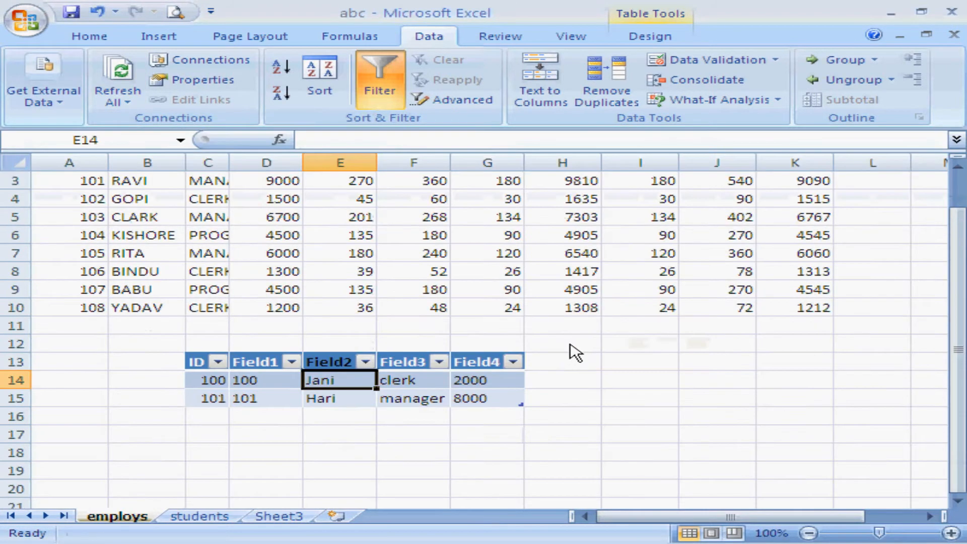
Examine the Field2 values in the two records of the imported table.
{"action": "left_click", "coordinate": [320, 403]}
{"action": "left_click", "coordinate": [325, 384]}
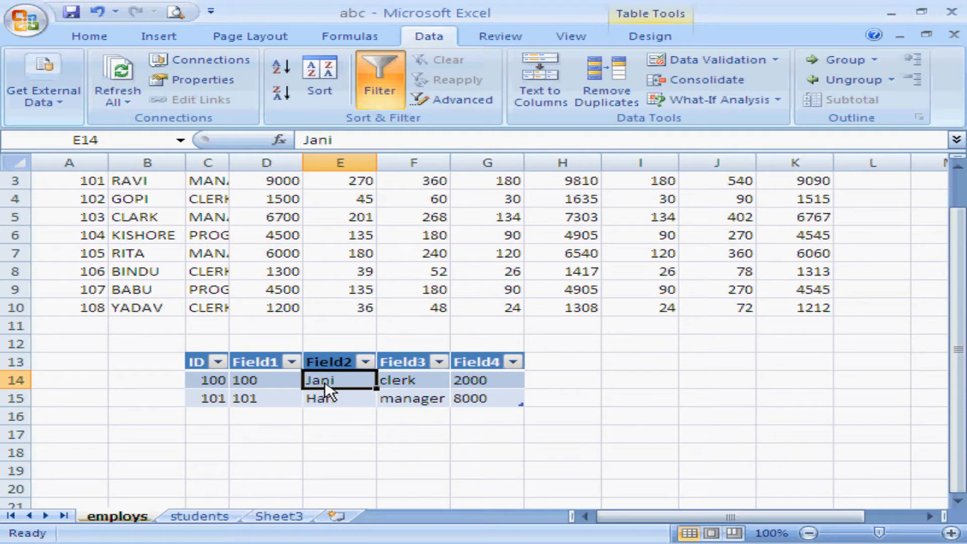
{"action": "left_click", "coordinate": [334, 399]}
{"action": "left_click", "coordinate": [337, 388]}
{"action": "left_click", "coordinate": [338, 396]}
{"action": "left_click", "coordinate": [326, 383]}
{"action": "left_click", "coordinate": [337, 412]}
{"action": "left_click", "coordinate": [334, 385]}
{"action": "left_click", "coordinate": [336, 398]}
{"action": "left_click", "coordinate": [332, 385]}
{"action": "left_click", "coordinate": [327, 417]}
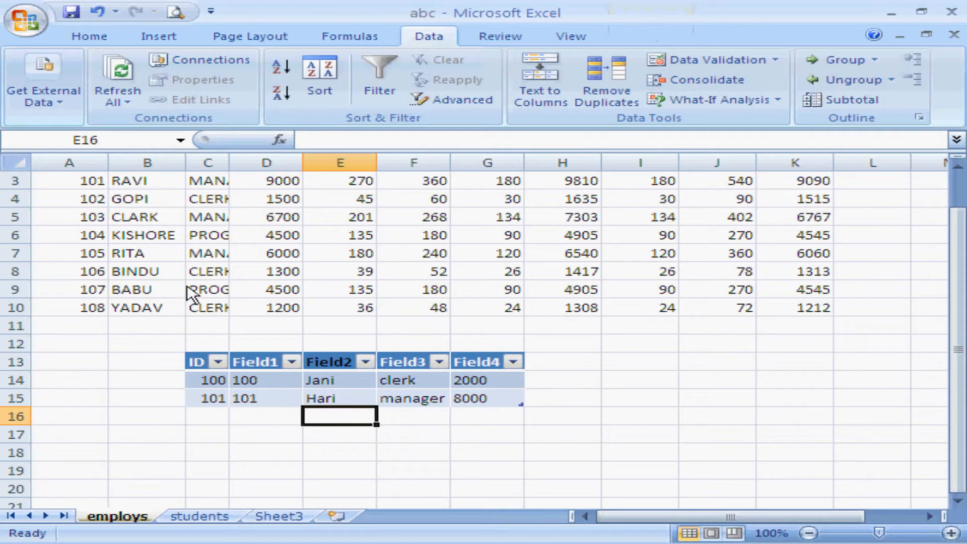
{"action": "left_click", "coordinate": [59, 103]}
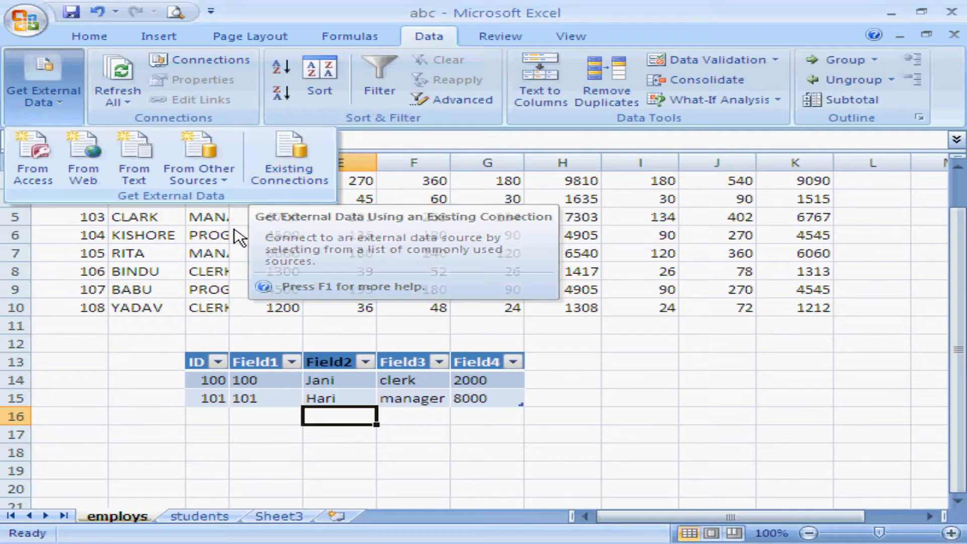
{"action": "left_click", "coordinate": [152, 346]}
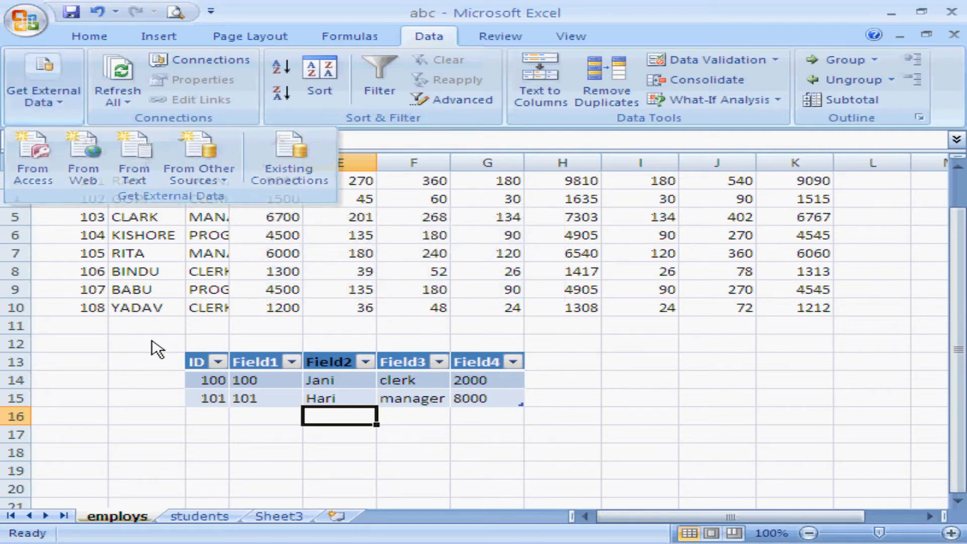
{"action": "left_click", "coordinate": [147, 348]}
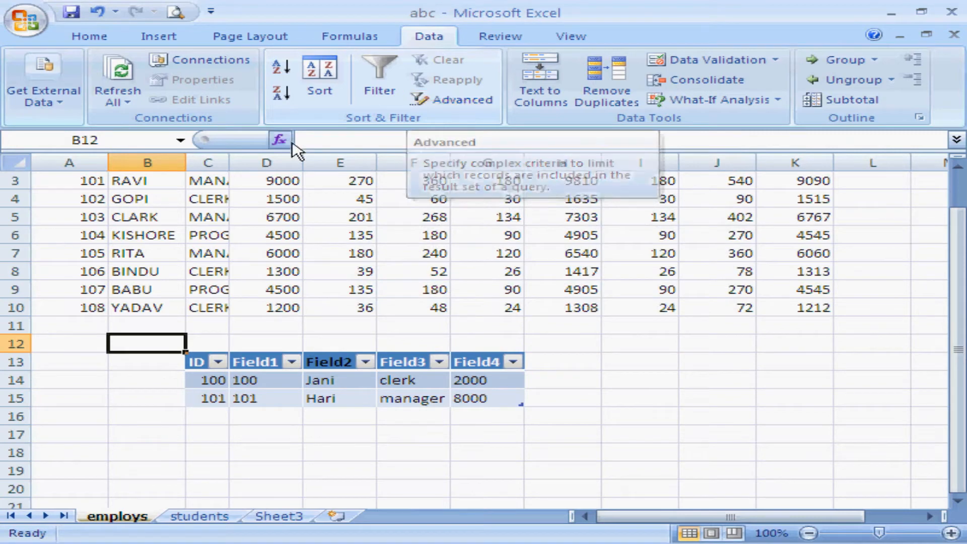
Start an advanced filter and set its list range to A1:K10 on the employs sheet.
{"action": "left_click", "coordinate": [464, 104]}
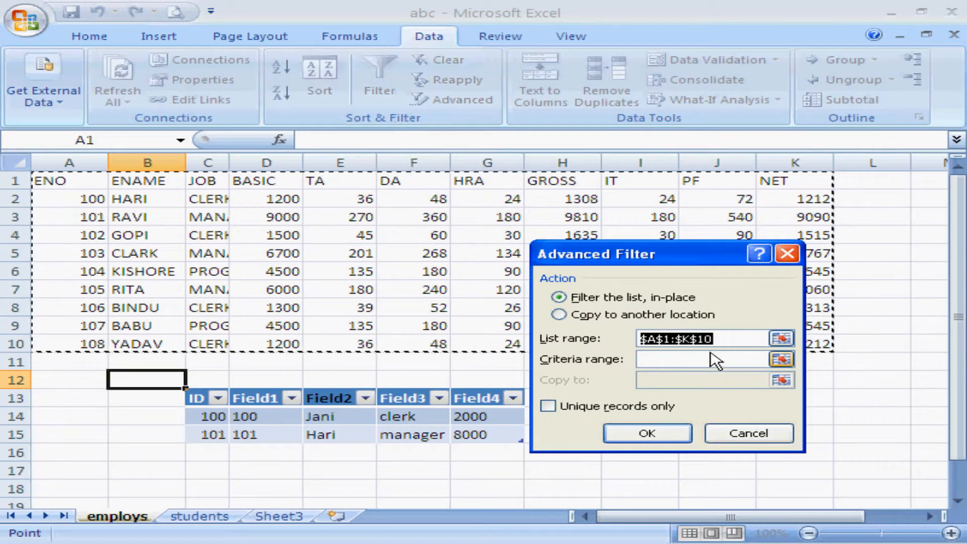
{"action": "left_click", "coordinate": [200, 185]}
{"action": "left_click_drag", "start_coordinate": [200, 186], "coordinate": [217, 255]}
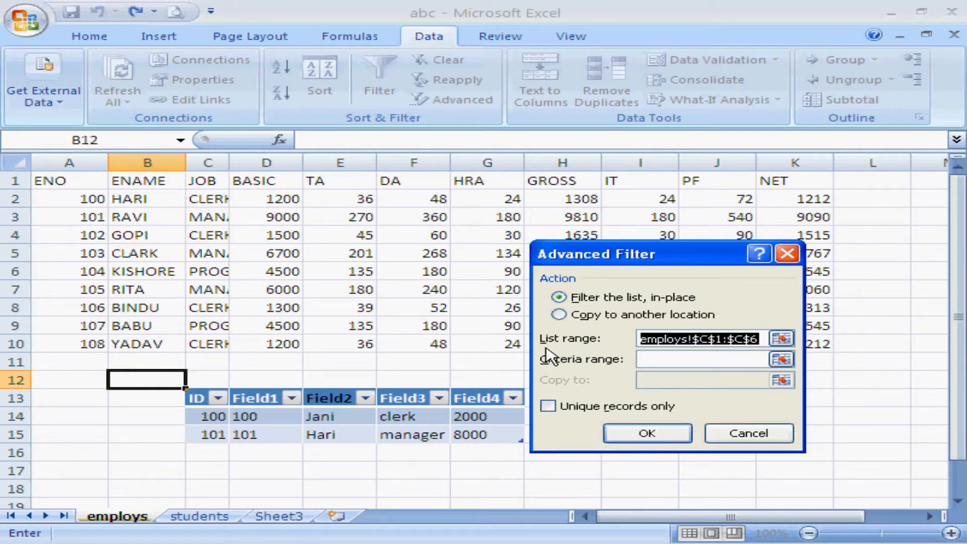
{"action": "key", "text": "Delete"}
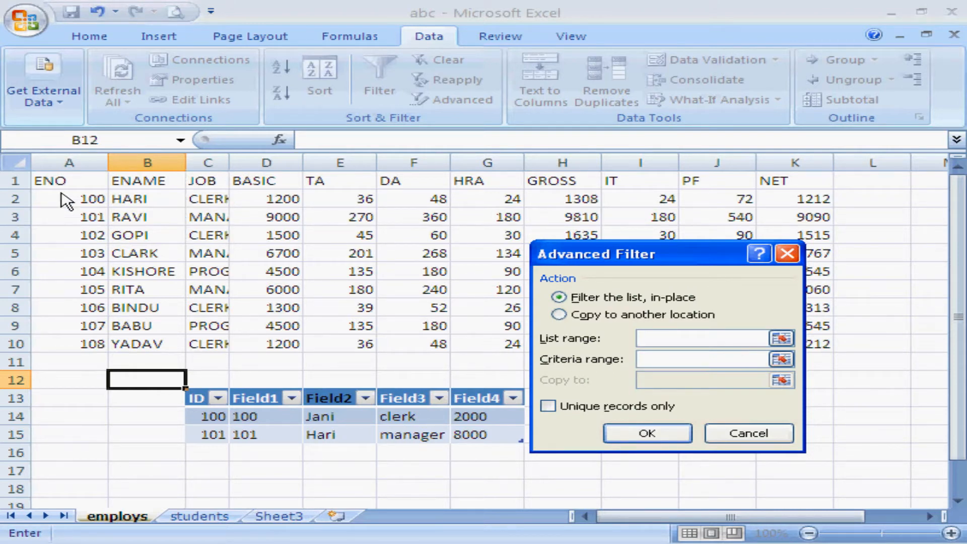
{"action": "left_click_drag", "start_coordinate": [60, 182], "coordinate": [765, 346]}
{"action": "left_click", "coordinate": [695, 359]}
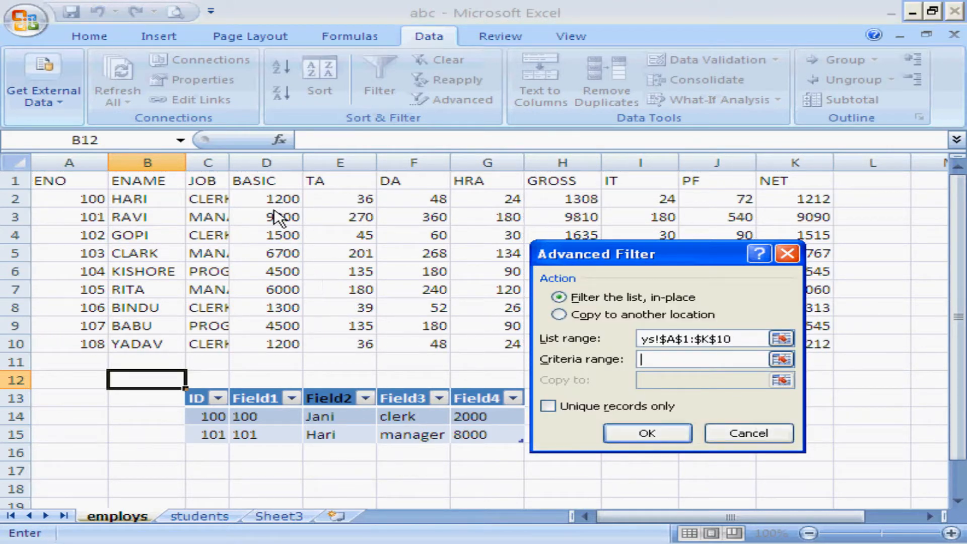
{"action": "left_click", "coordinate": [668, 339]}
{"action": "key", "text": "Left"}
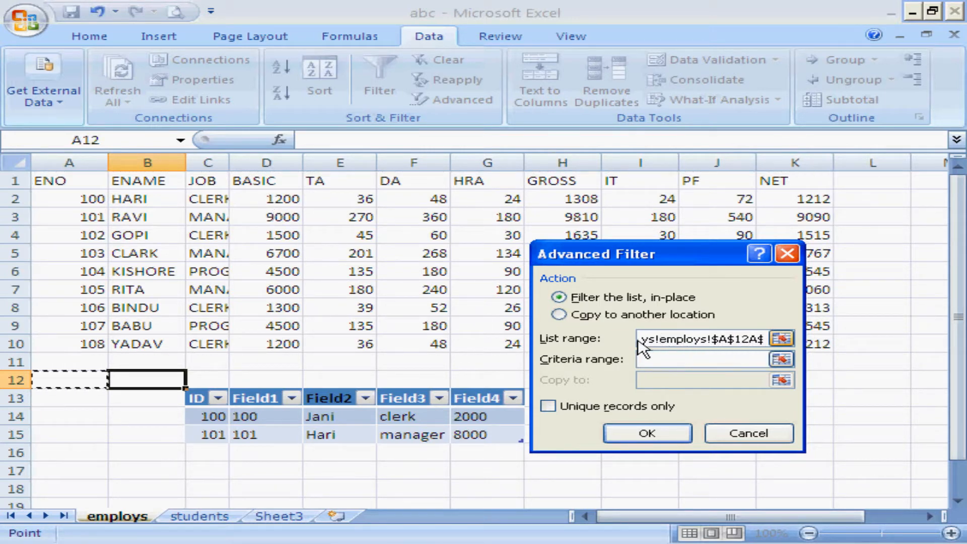
{"action": "left_click", "coordinate": [666, 338]}
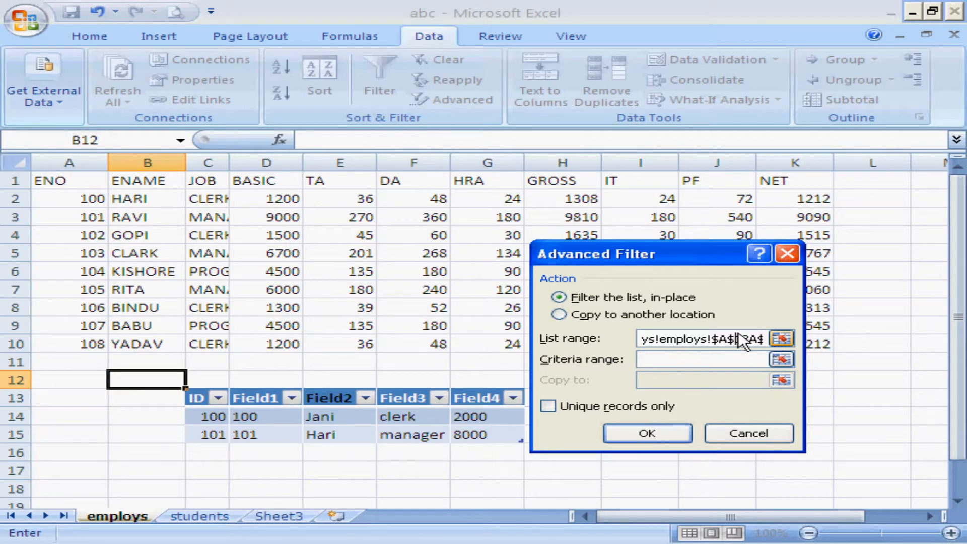
{"action": "key", "text": "ctrl+a"}
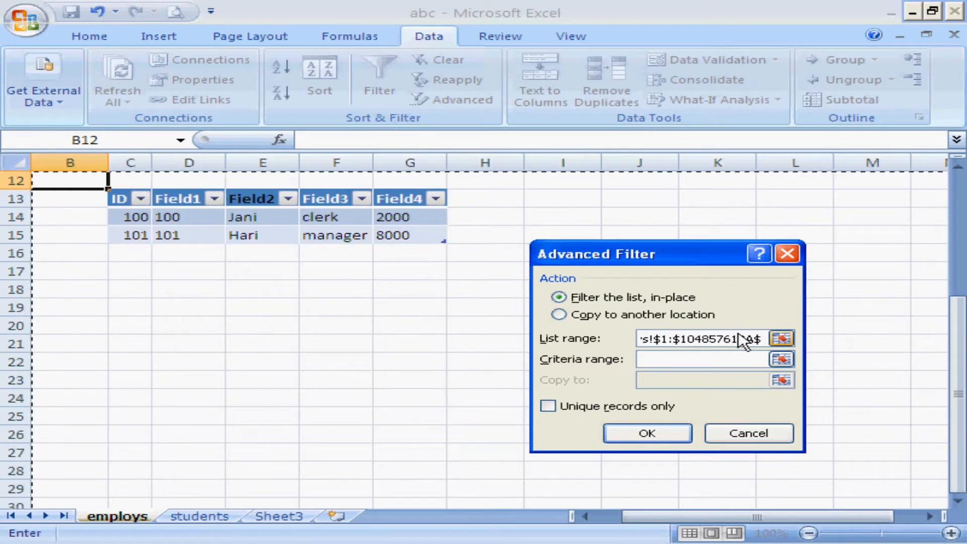
{"action": "key", "text": "Left"}
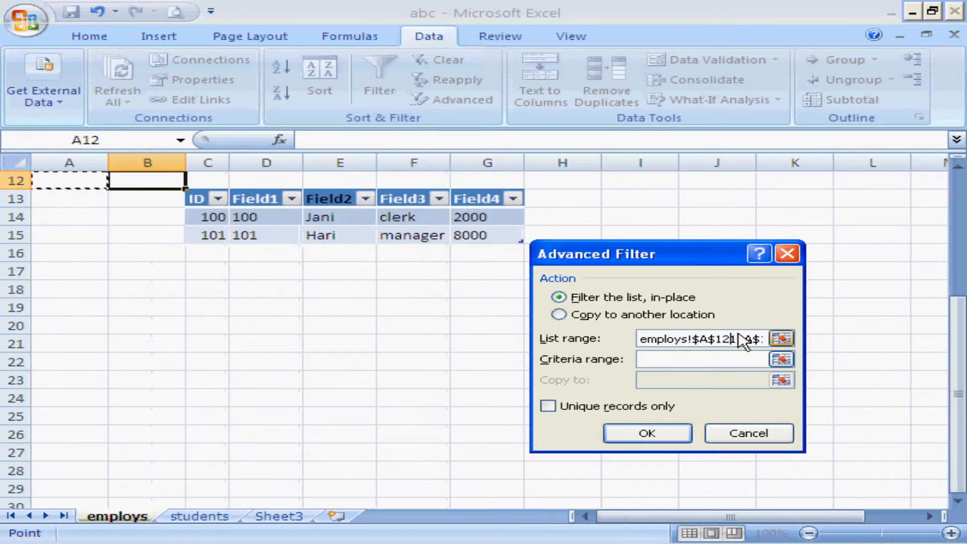
{"action": "left_click", "coordinate": [642, 341]}
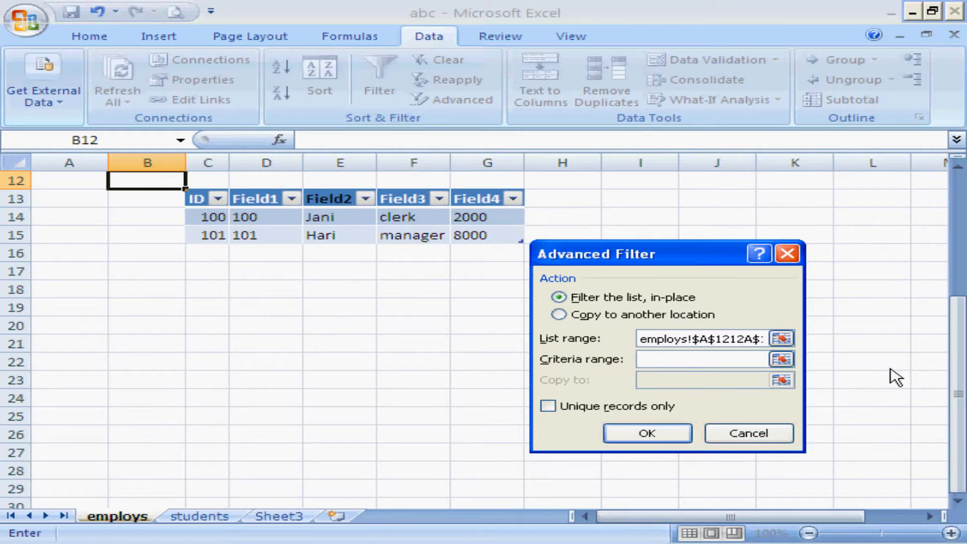
{"action": "key", "text": "End"}
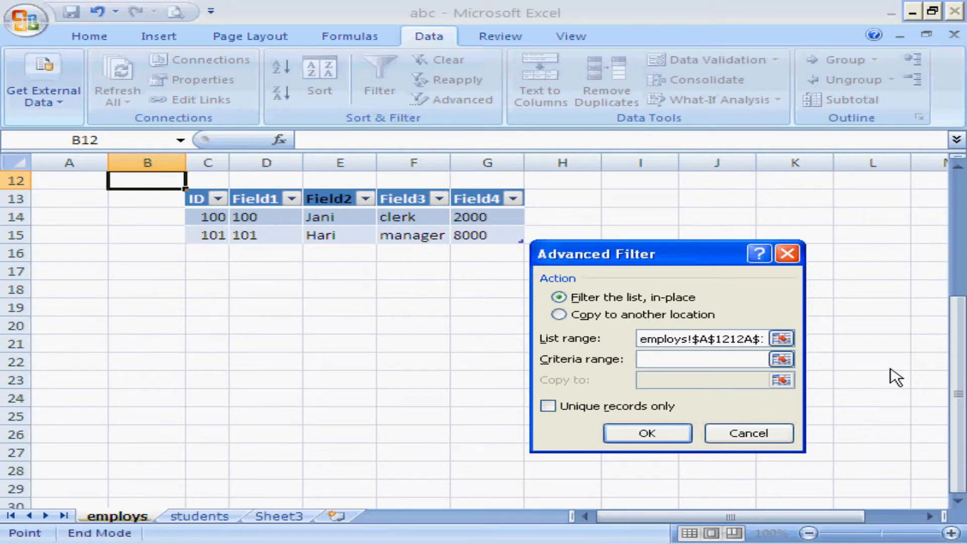
{"action": "left_click", "coordinate": [751, 339]}
{"action": "double_click", "coordinate": [750, 339]}
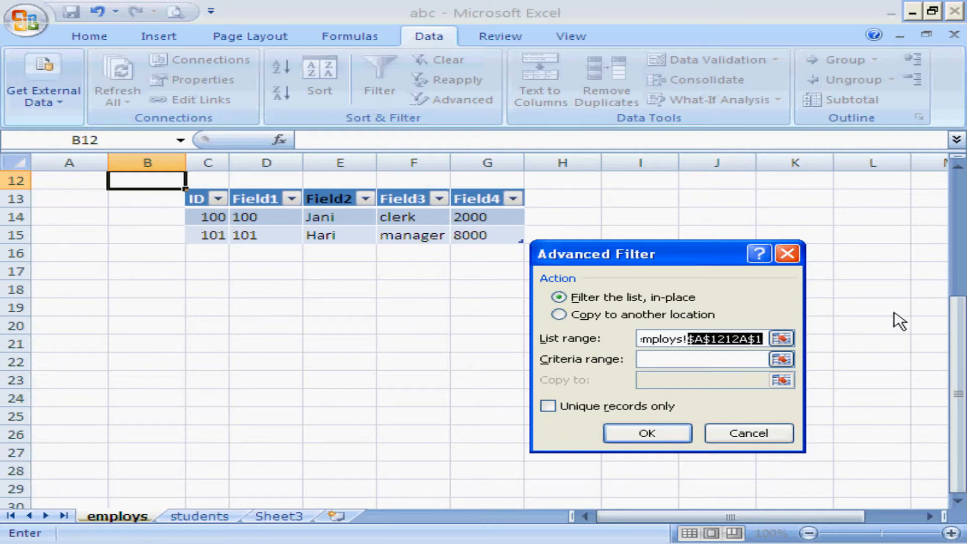
{"action": "scroll", "coordinate": [959, 291], "scroll_direction": "up", "scroll_amount": 4}
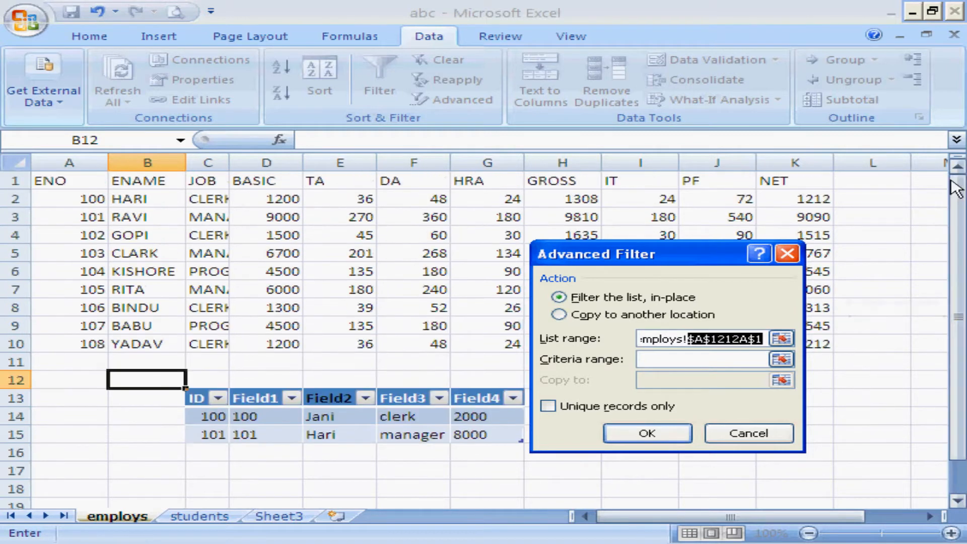
{"action": "left_click", "coordinate": [656, 343]}
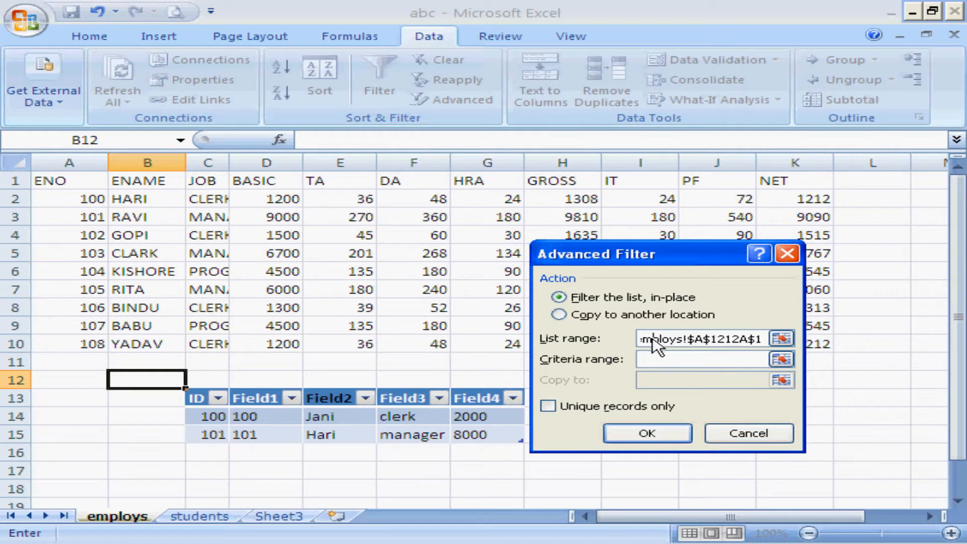
{"action": "key", "text": "End"}
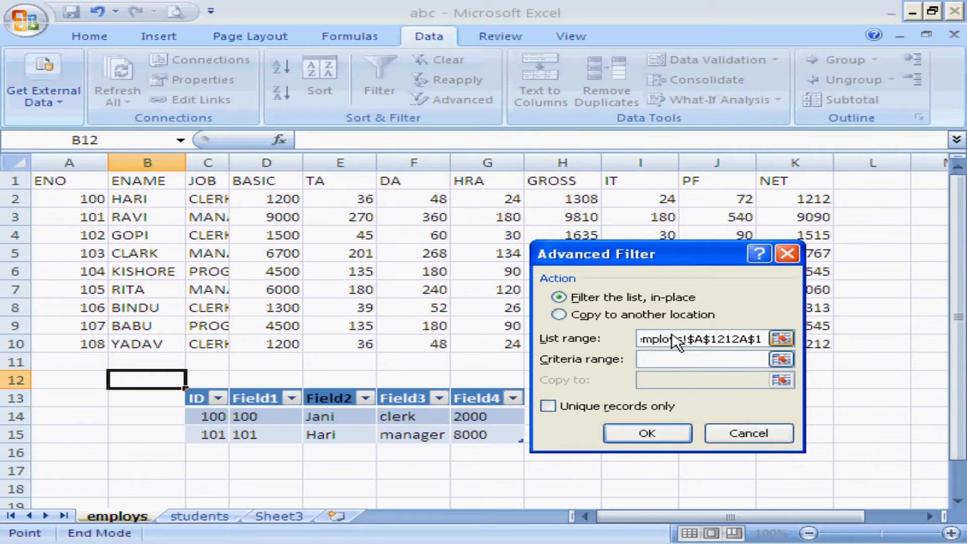
{"action": "left_click_drag", "start_coordinate": [673, 336], "coordinate": [780, 354]}
{"action": "type", "text": "emplo"}
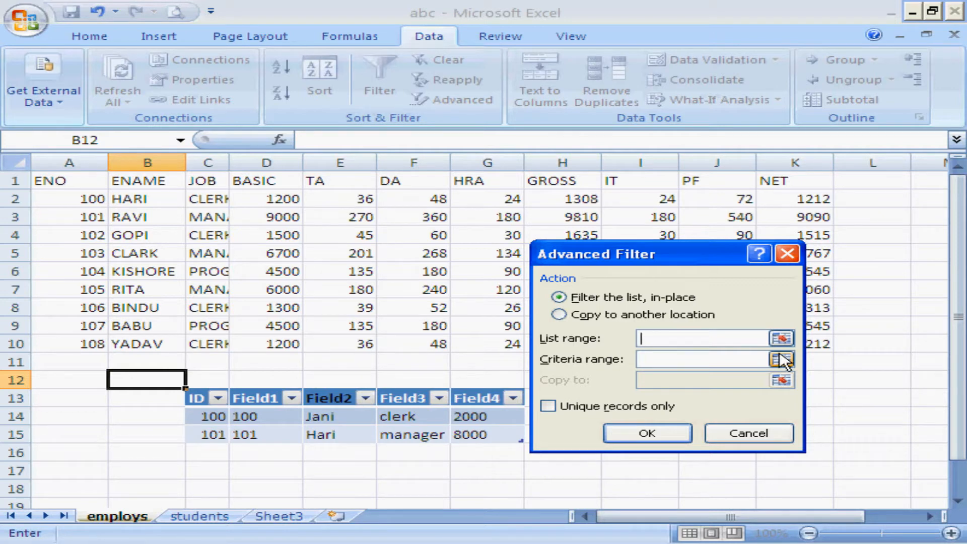
Apply the advanced filter in place to list range A1:K10, using C1:C3 as the criteria range.
{"action": "left_click_drag", "start_coordinate": [68, 182], "coordinate": [770, 356]}
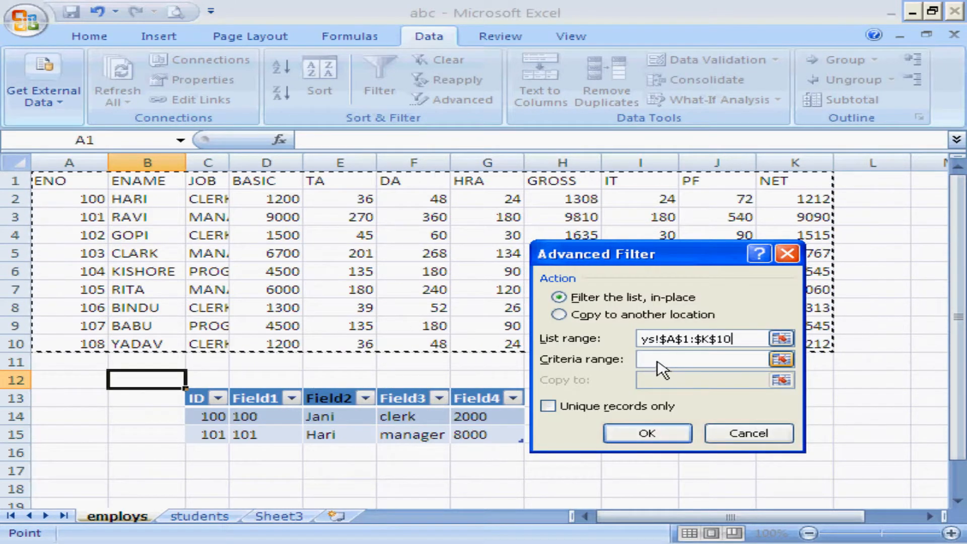
{"action": "left_click", "coordinate": [656, 362]}
{"action": "left_click", "coordinate": [214, 182]}
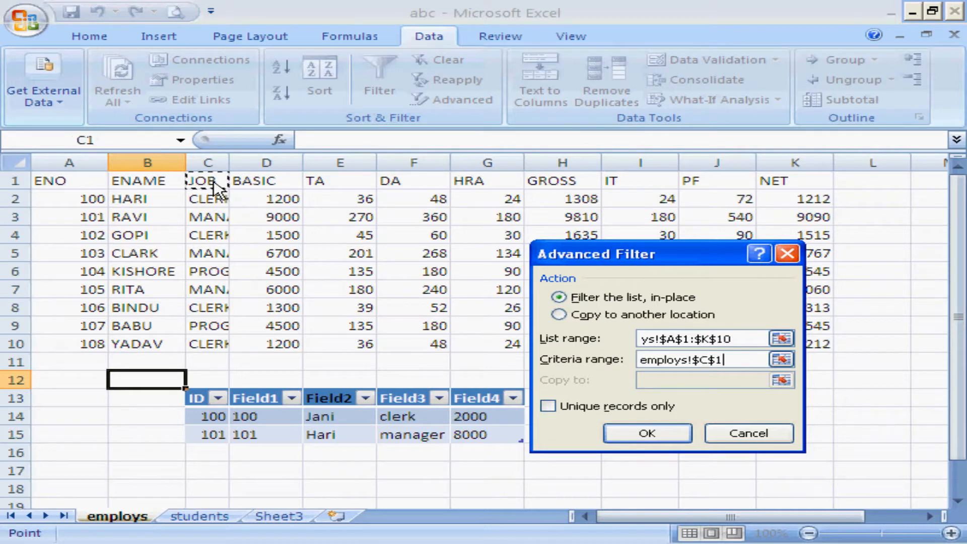
{"action": "left_click_drag", "start_coordinate": [212, 183], "coordinate": [214, 217]}
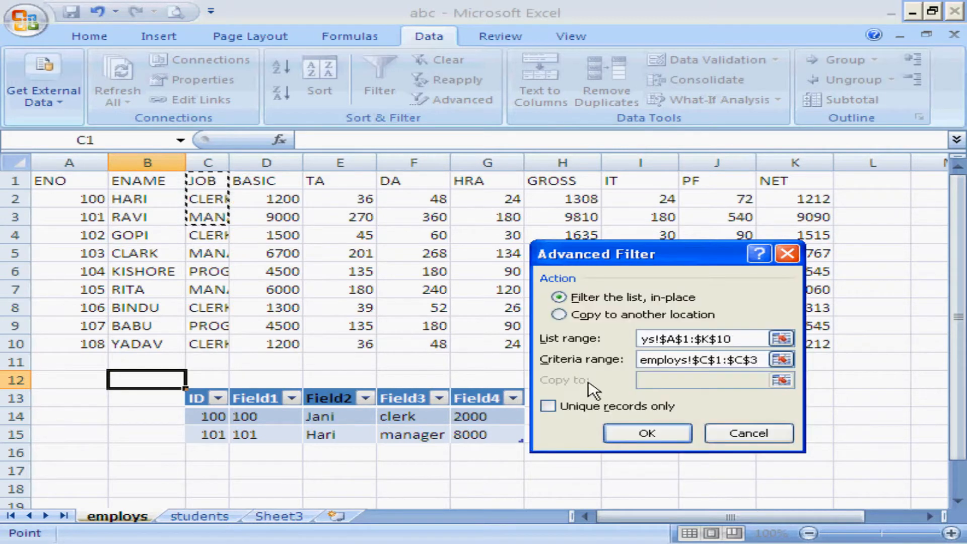
{"action": "left_click", "coordinate": [660, 442]}
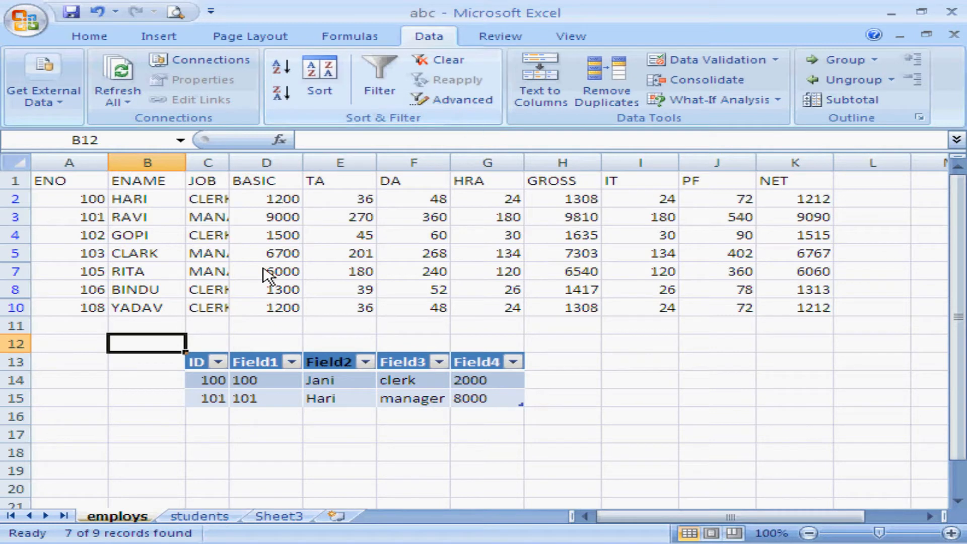
Undo the advanced filter and widen column C to fit the full JOB entries.
{"action": "key", "text": "ctrl+z"}
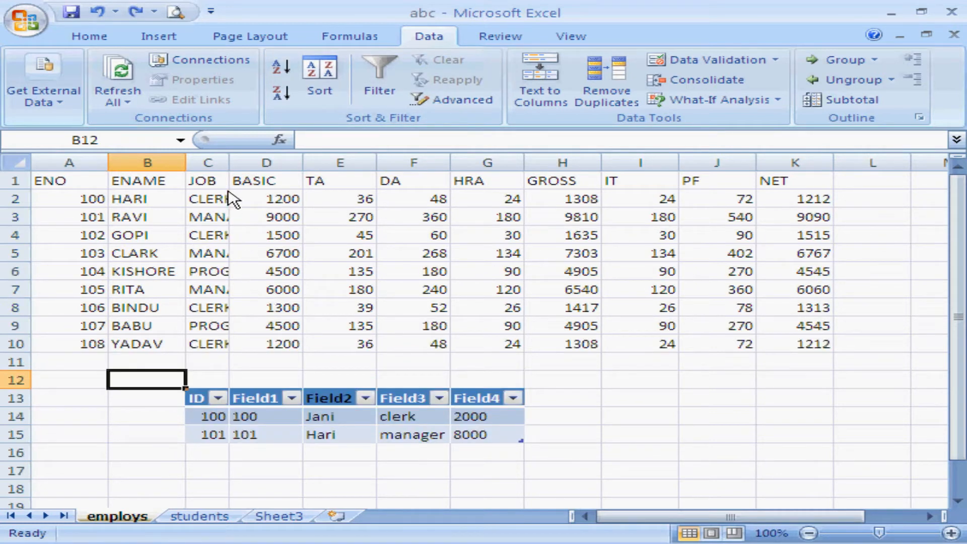
{"action": "left_click_drag", "start_coordinate": [230, 163], "coordinate": [305, 165]}
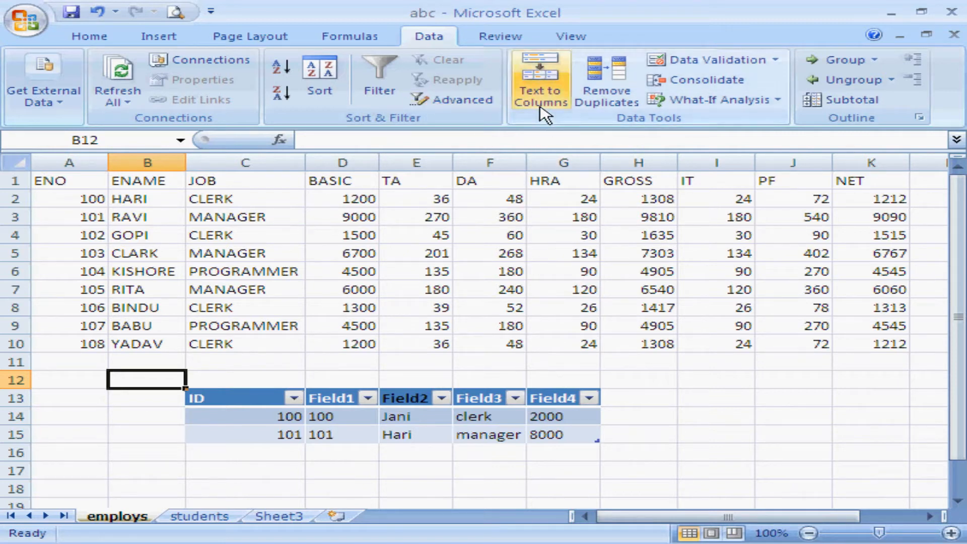
{"action": "left_click", "coordinate": [956, 482]}
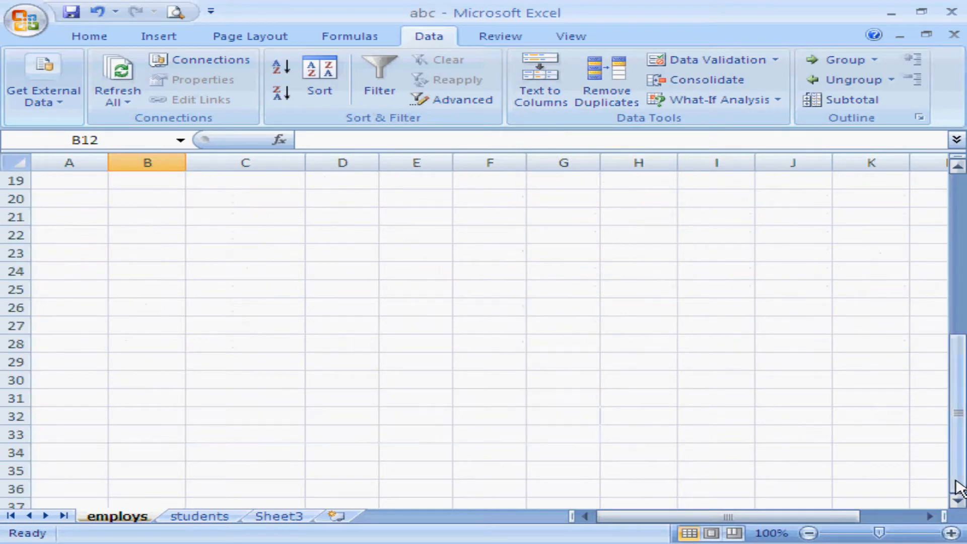
Enter four comma-separated first names as one text entry in cell B18 of the employs sheet.
{"action": "left_click_drag", "start_coordinate": [959, 375], "coordinate": [959, 211]}
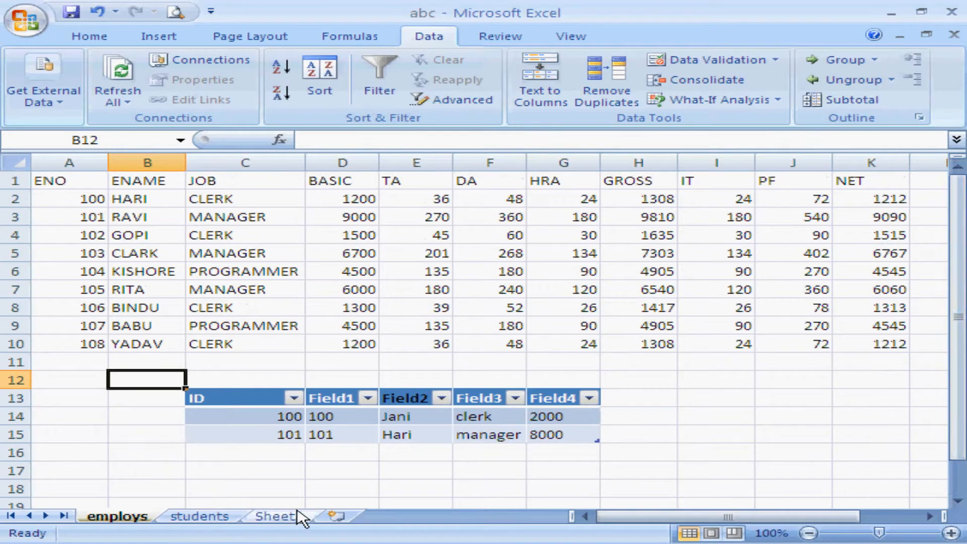
{"action": "left_click", "coordinate": [142, 487]}
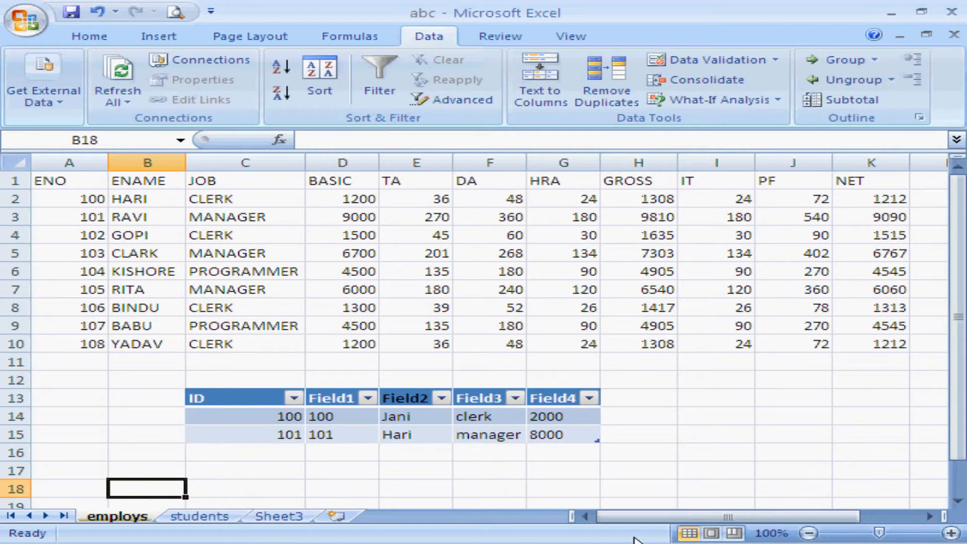
{"action": "type", "text": "ravi,jani,"}
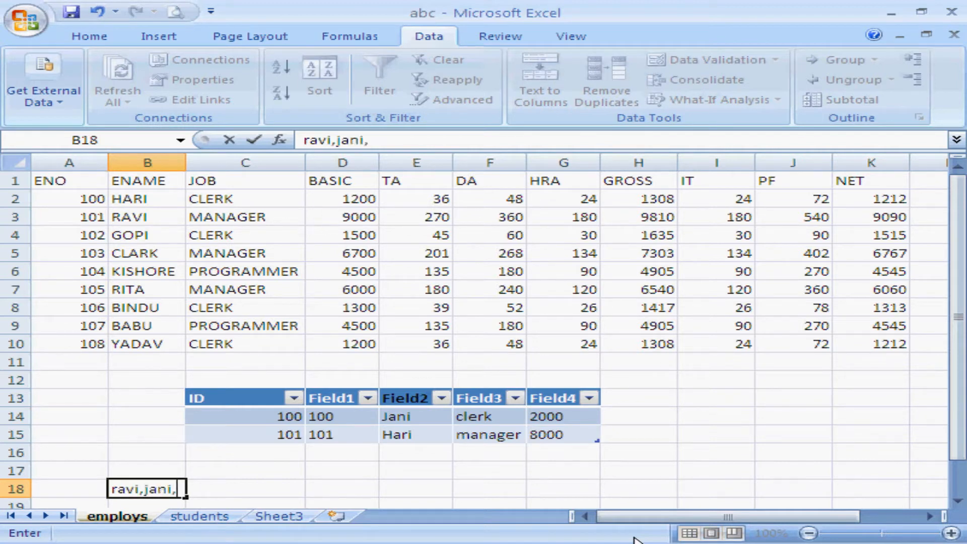
{"action": "type", "text": "kuma"}
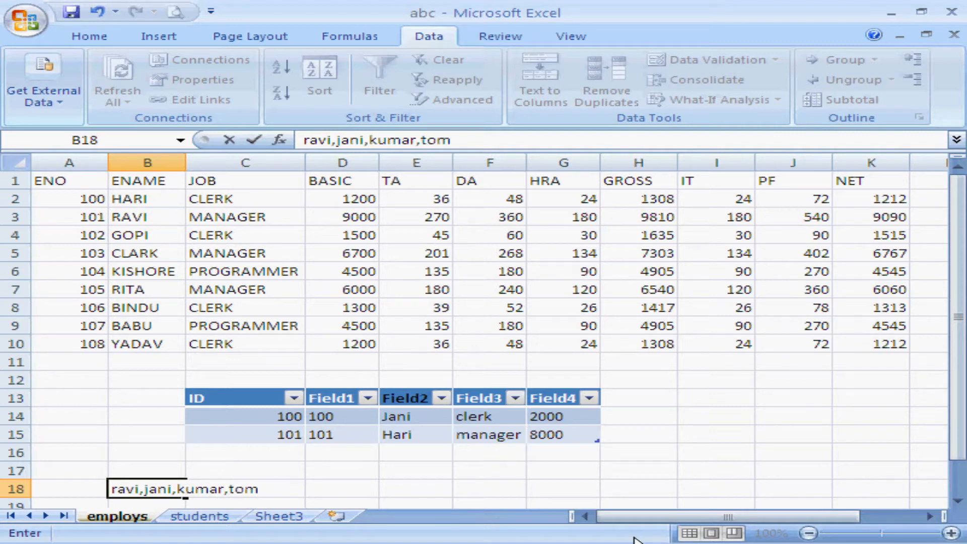
{"action": "type", "text": "r,tom"}
{"action": "key", "text": "Return"}
{"action": "key", "text": "Up"}
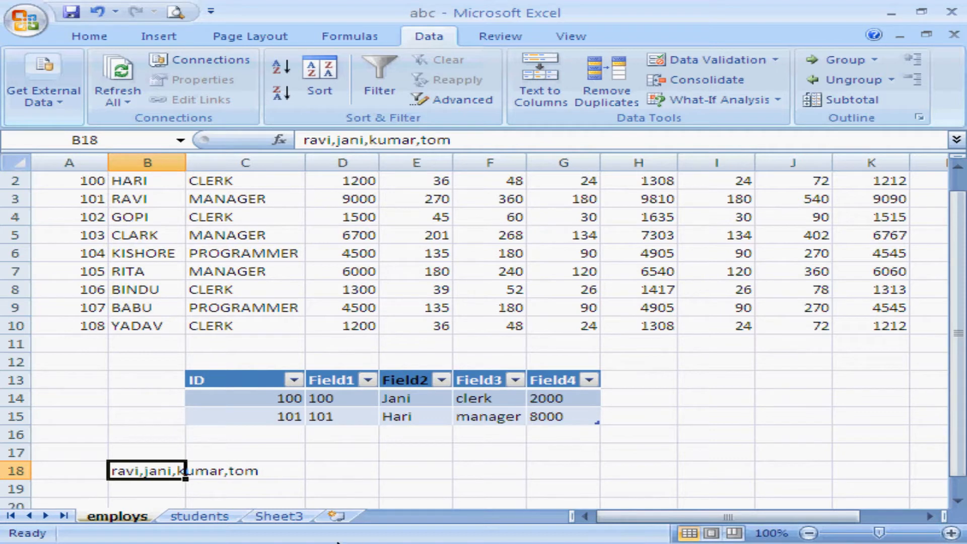
Split the delimited text in B18 into separate columns, using the comma as the delimiter, and check the resulting cells.
{"action": "left_click", "coordinate": [213, 475]}
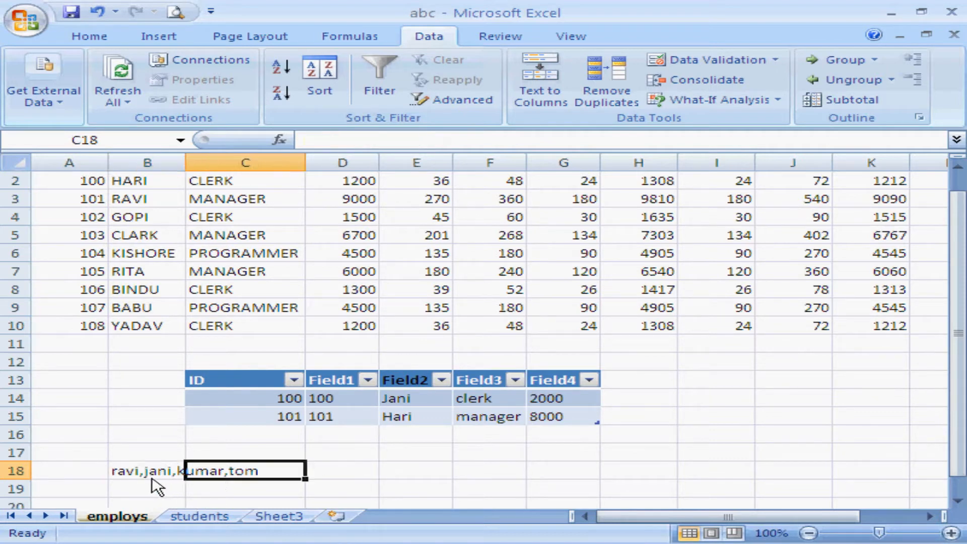
{"action": "left_click", "coordinate": [134, 476]}
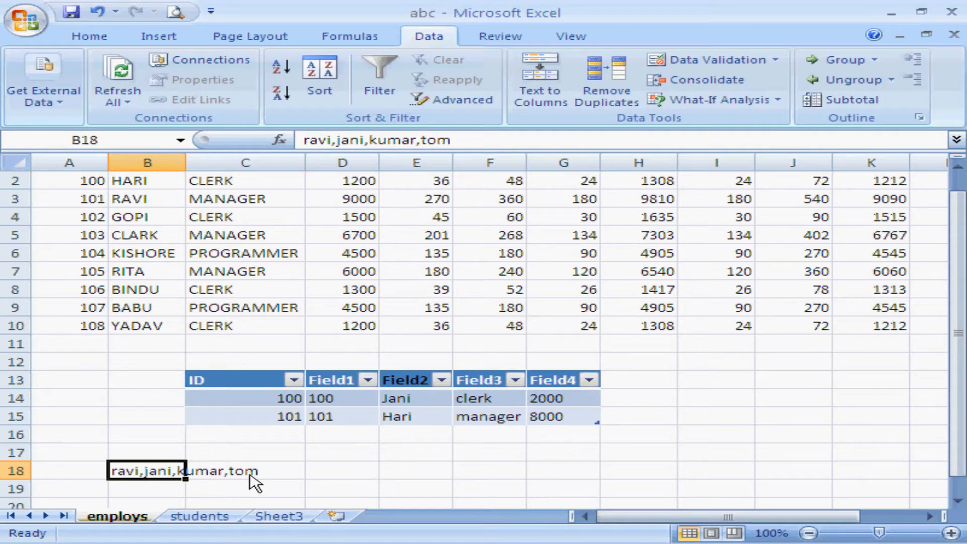
{"action": "left_click", "coordinate": [554, 101]}
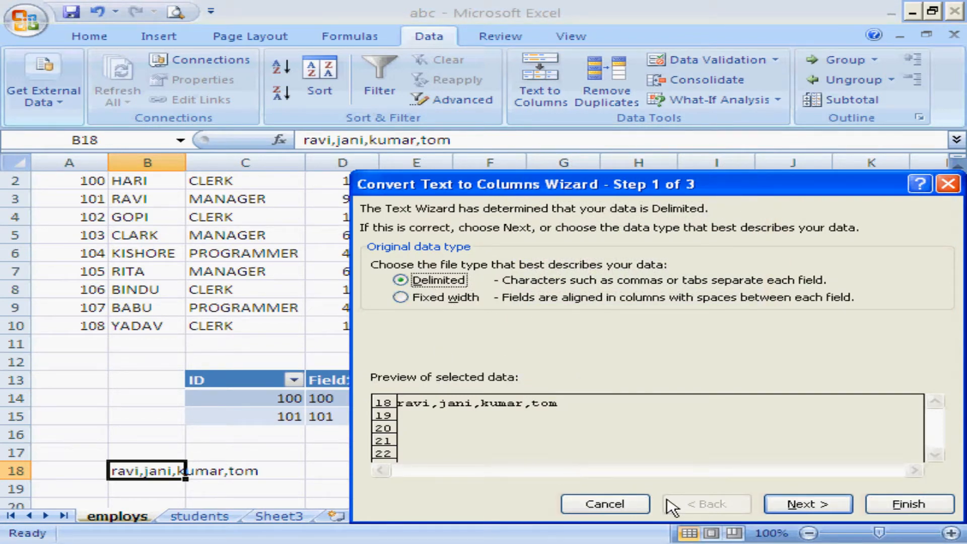
{"action": "left_click", "coordinate": [808, 504]}
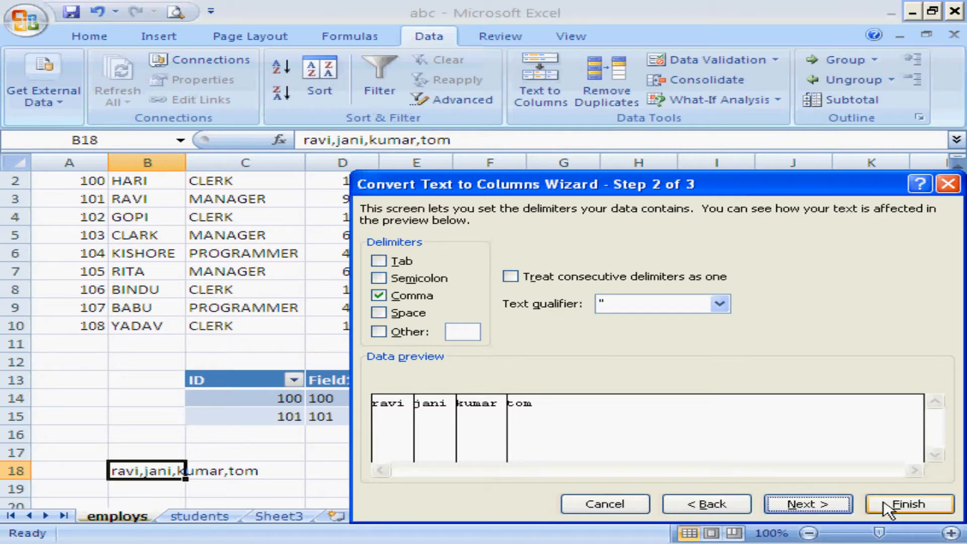
{"action": "left_click", "coordinate": [899, 504]}
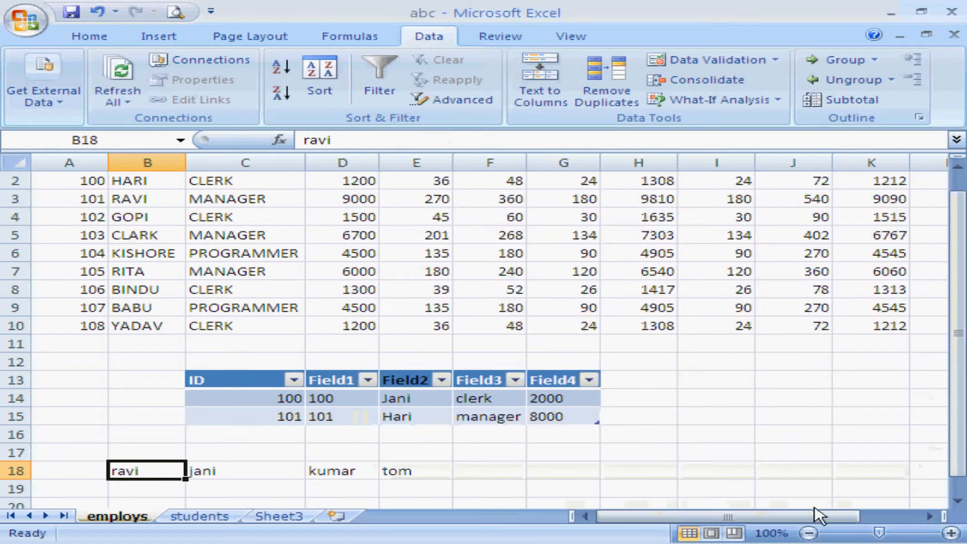
{"action": "left_click", "coordinate": [207, 483]}
{"action": "left_click", "coordinate": [155, 479]}
{"action": "left_click", "coordinate": [258, 483]}
{"action": "left_click", "coordinate": [370, 486]}
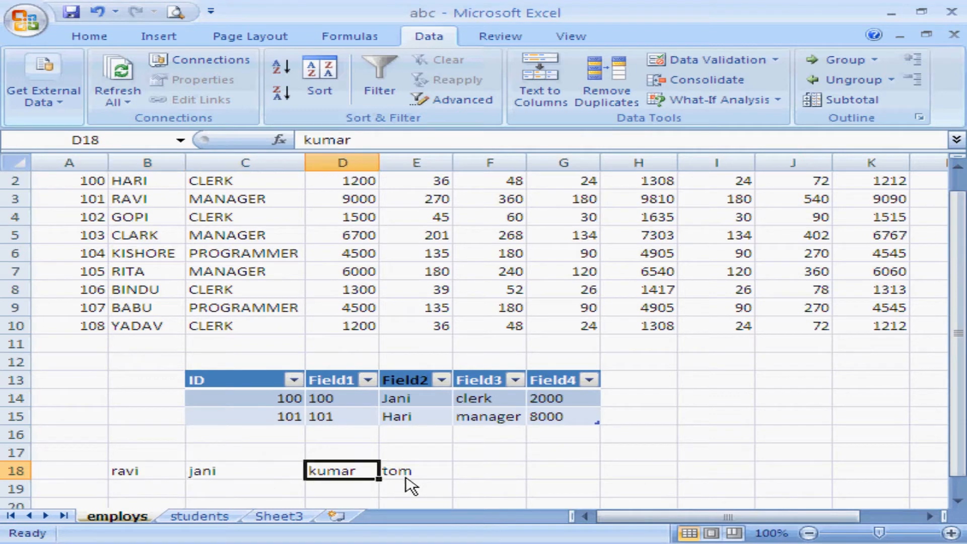
{"action": "left_click", "coordinate": [409, 486]}
Clear the split entries from A18:E18.
{"action": "key", "text": "Home"}
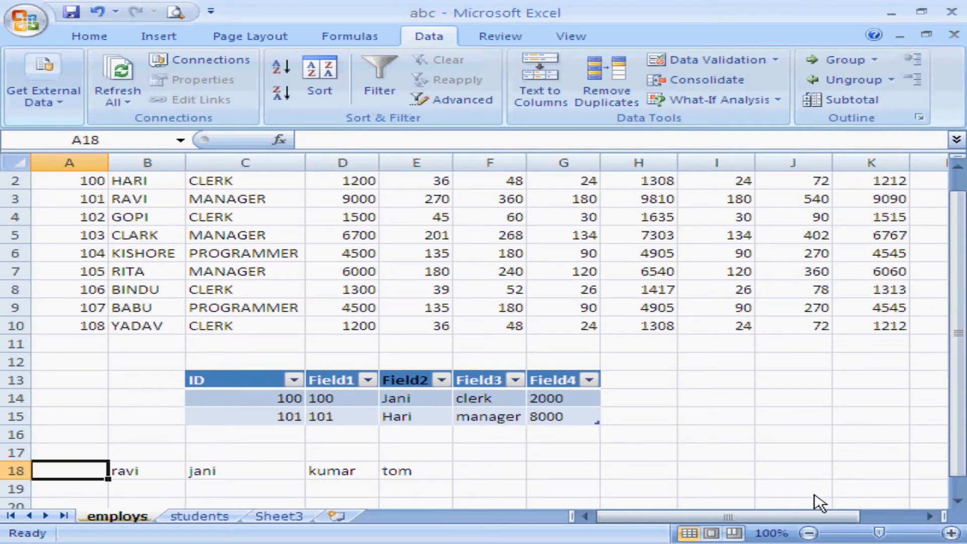
{"action": "key", "text": "shift+Right"}
{"action": "key", "text": "shift+Right"}
{"action": "key", "text": "shift+Right"}
{"action": "key", "text": "shift+Right"}
{"action": "key", "text": "Delete"}
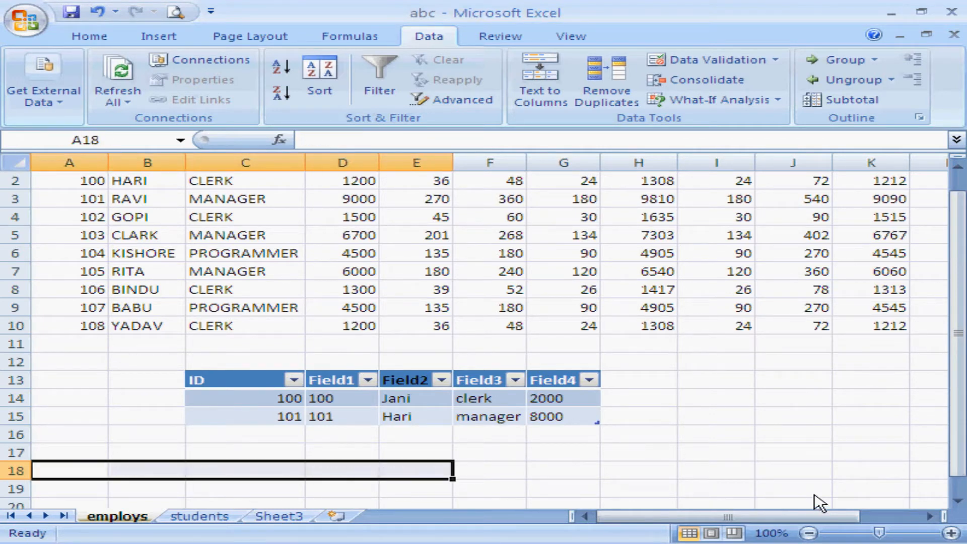
{"action": "key", "text": "Home"}
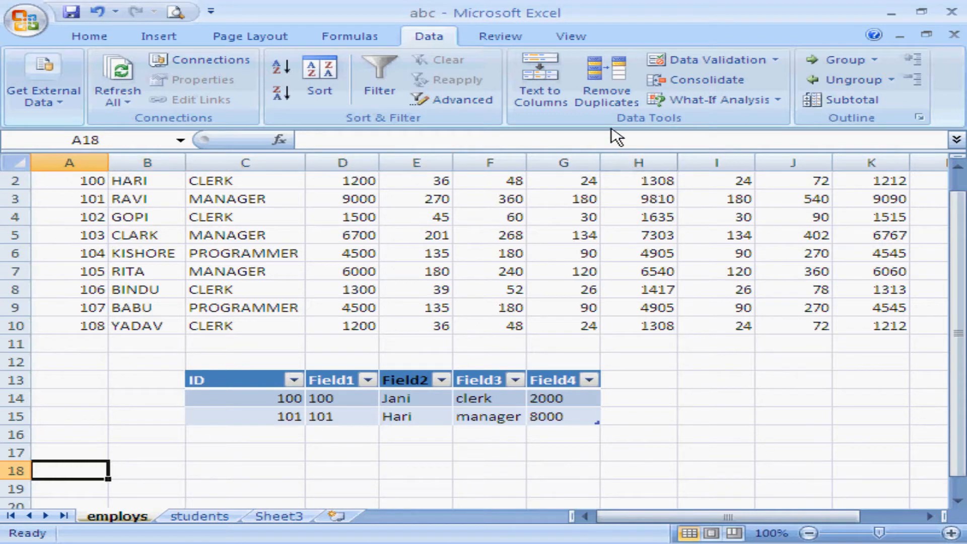
Remove duplicate rows from the employee list, comparing only the JOB column and keeping the data marked as having headers.
{"action": "left_click", "coordinate": [958, 167]}
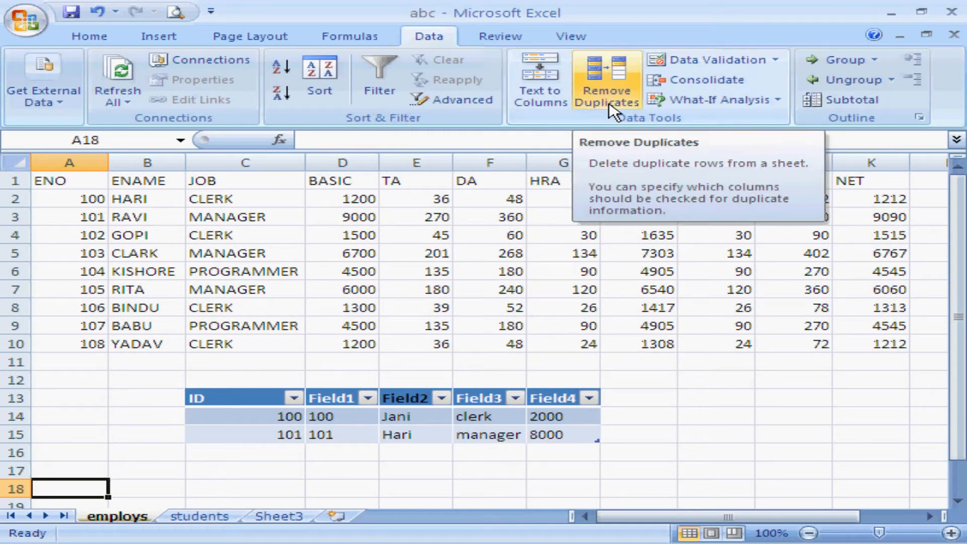
{"action": "left_click", "coordinate": [264, 257]}
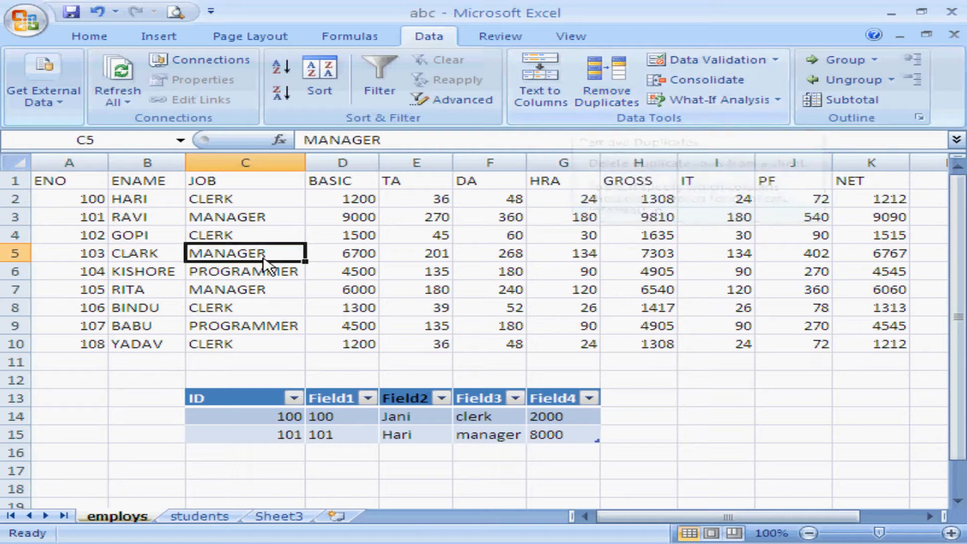
{"action": "left_click", "coordinate": [246, 218]}
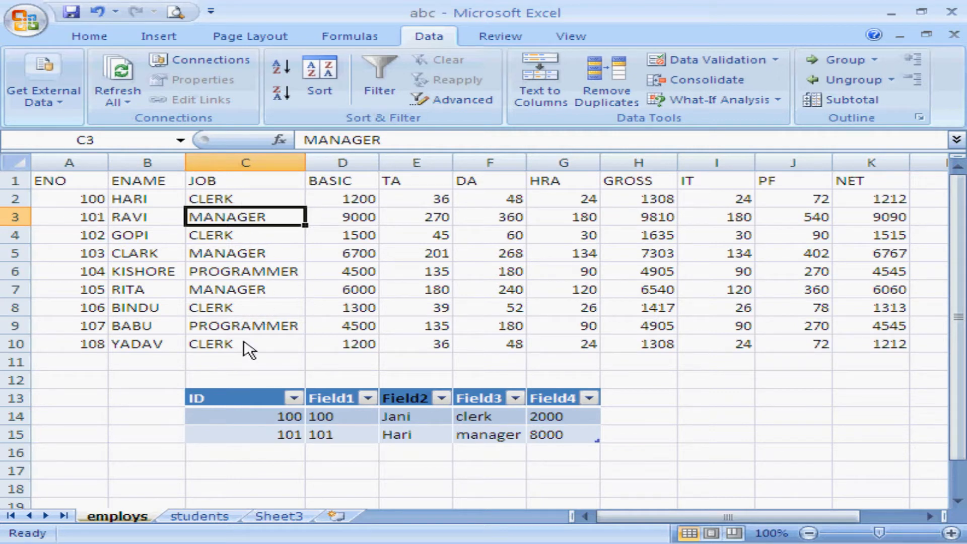
{"action": "left_click", "coordinate": [607, 91]}
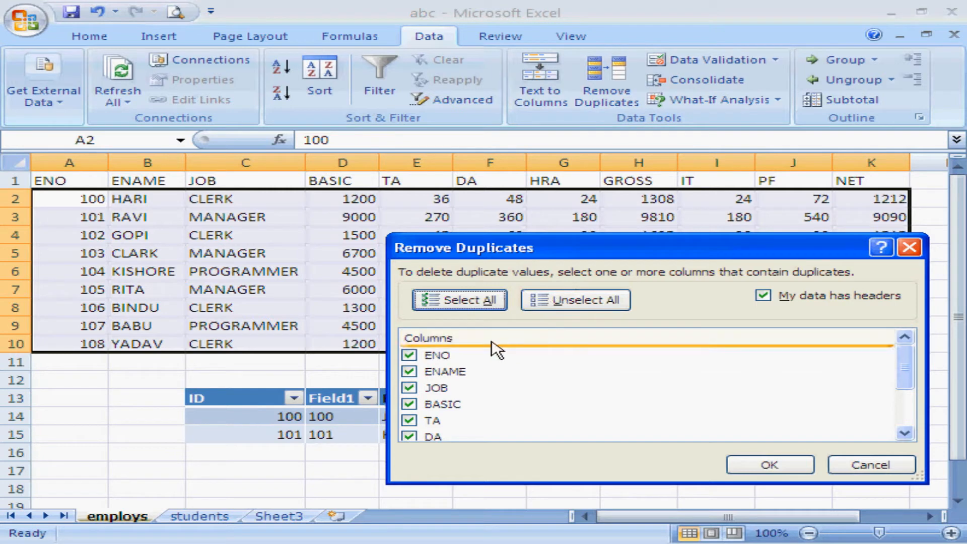
{"action": "mouse_move", "coordinate": [904, 371]}
{"action": "left_mouse_down"}
{"action": "mouse_move", "coordinate": [907, 407]}
{"action": "mouse_move", "coordinate": [905, 370]}
{"action": "left_mouse_up"}
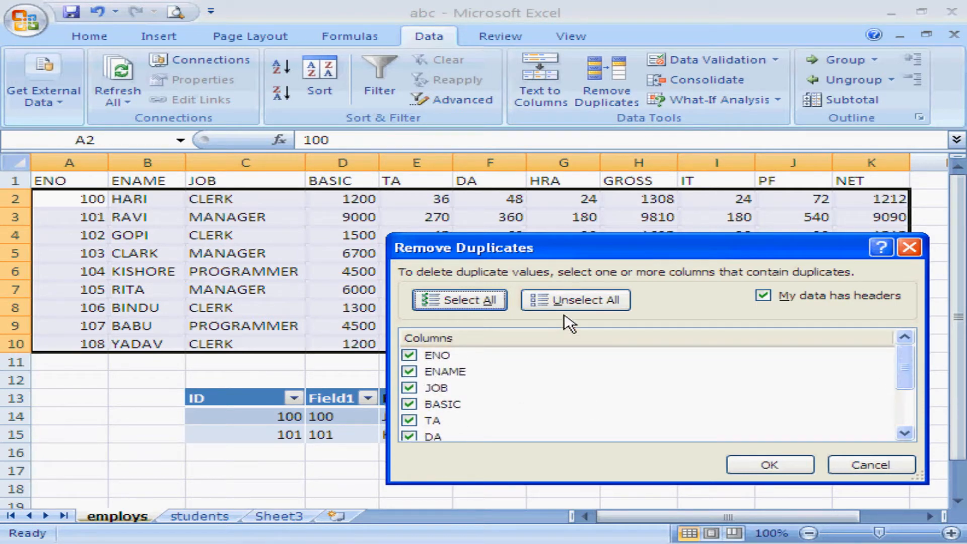
{"action": "left_click", "coordinate": [570, 301]}
{"action": "left_click", "coordinate": [411, 387]}
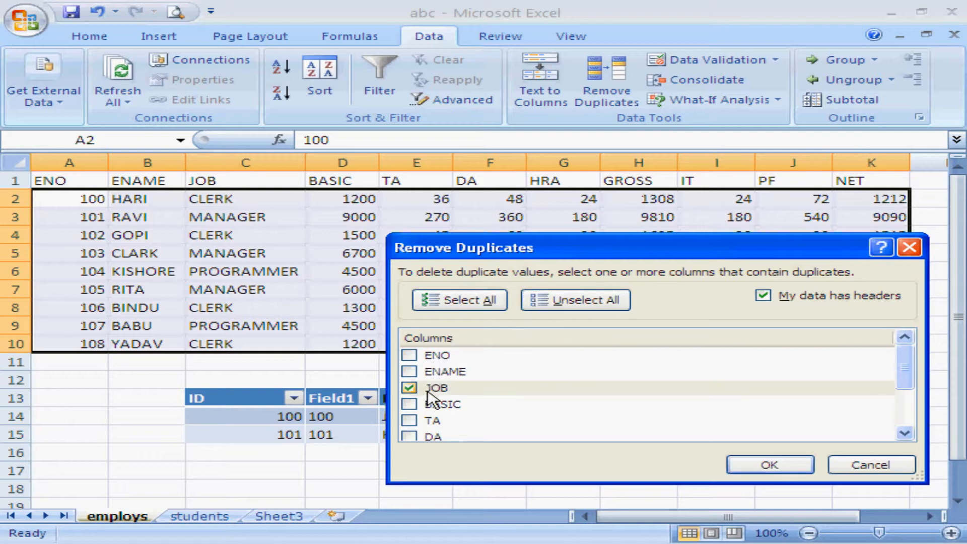
{"action": "left_click", "coordinate": [771, 466]}
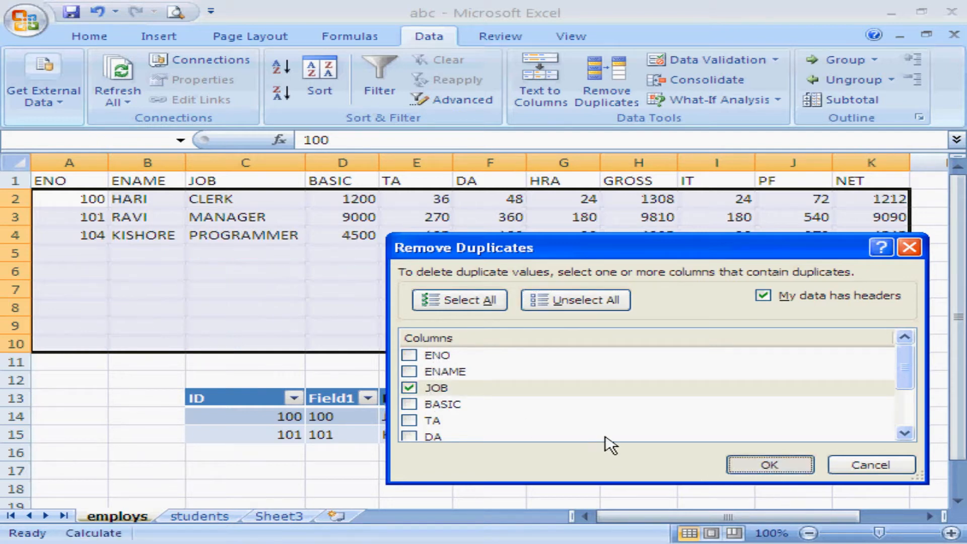
{"action": "left_click", "coordinate": [499, 334]}
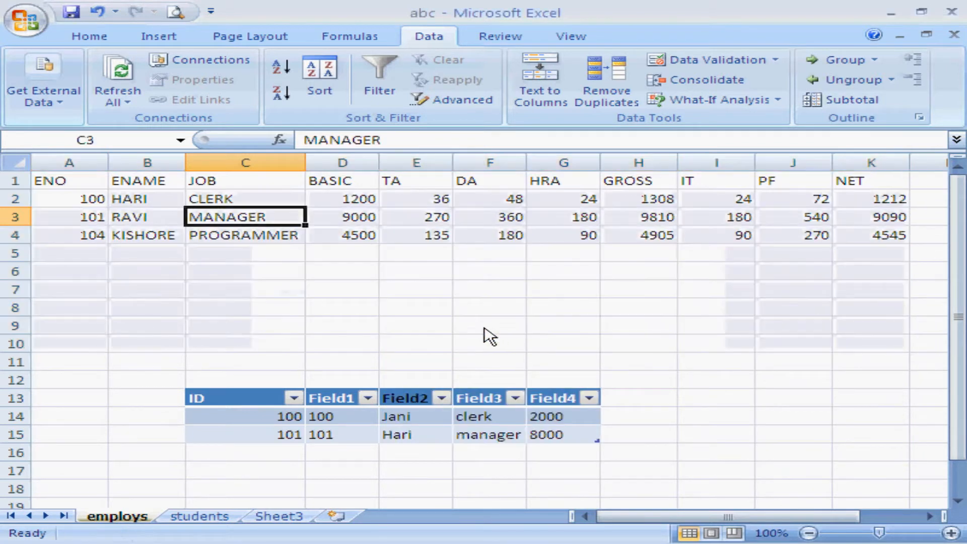
Examine the JOB values in the rows left in C2:C4.
{"action": "left_click", "coordinate": [225, 200]}
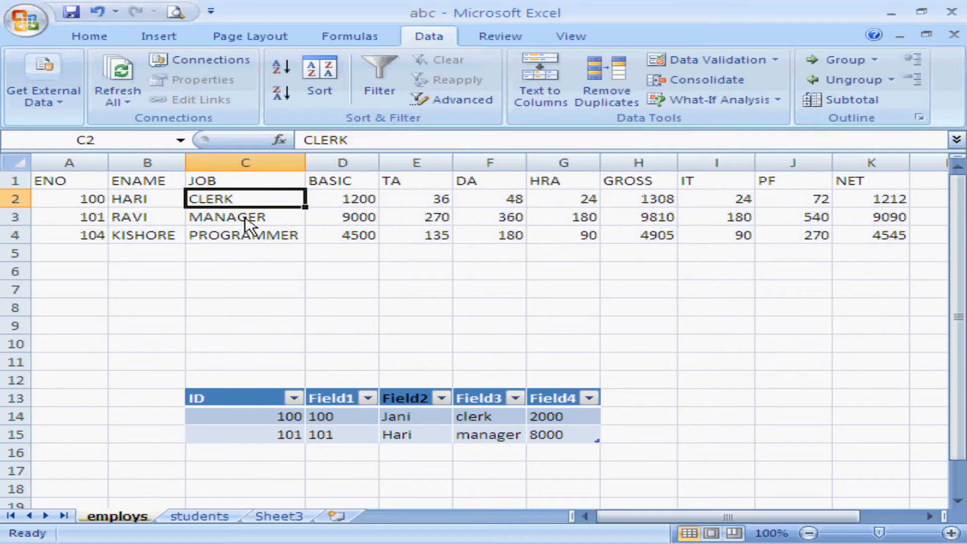
{"action": "left_click", "coordinate": [246, 217]}
{"action": "left_click", "coordinate": [244, 241]}
{"action": "left_click", "coordinate": [248, 220]}
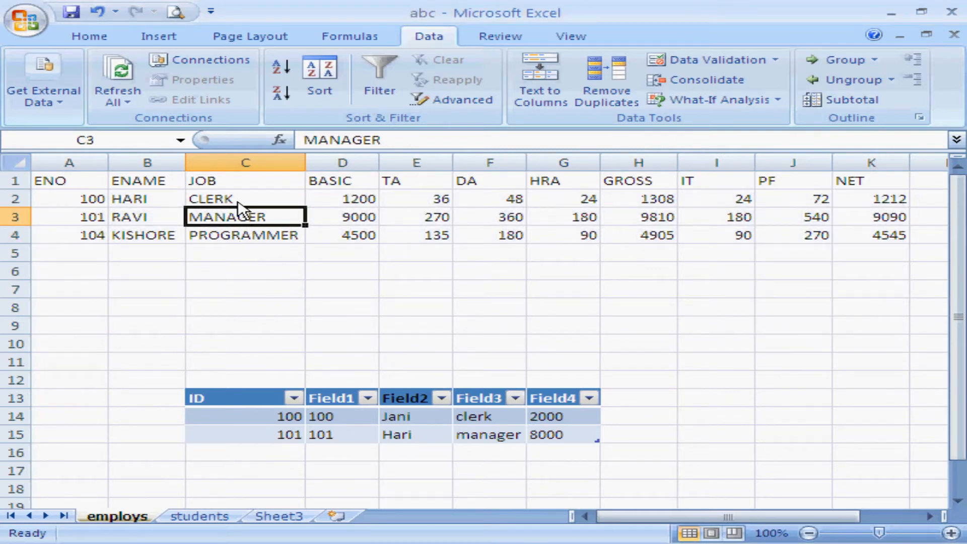
{"action": "left_click", "coordinate": [242, 201]}
{"action": "left_click", "coordinate": [252, 223]}
{"action": "left_click", "coordinate": [262, 236]}
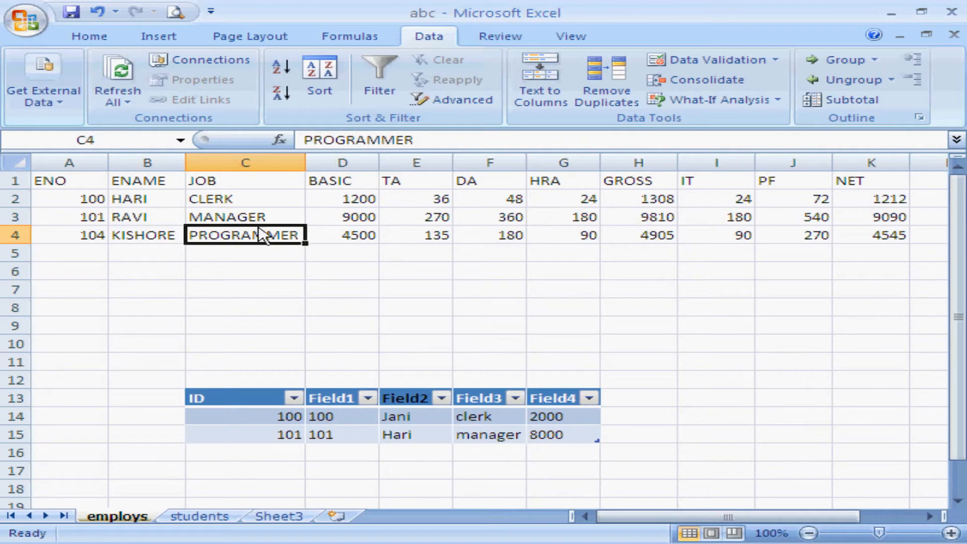
{"action": "left_click", "coordinate": [257, 217]}
{"action": "left_click", "coordinate": [248, 203]}
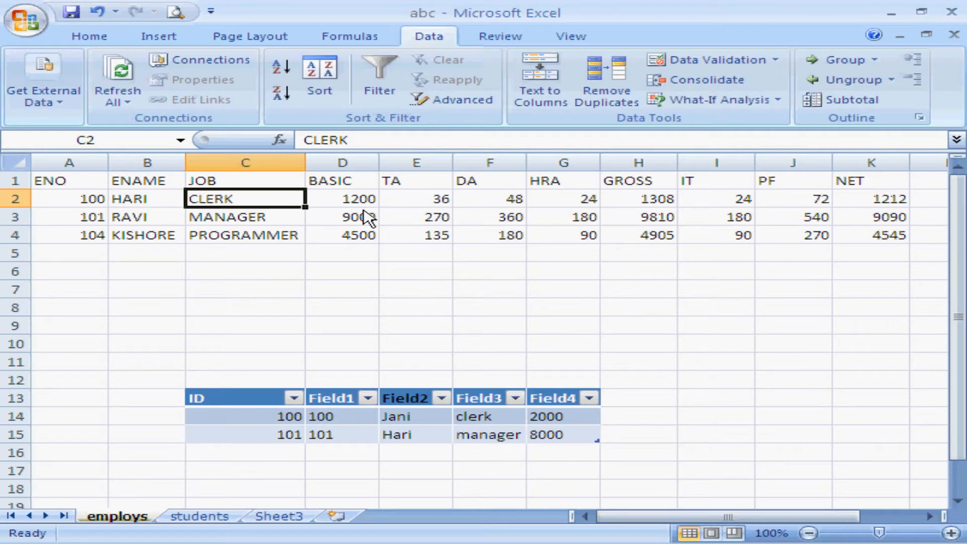
Undo the removal of duplicate rows from the employee list.
{"action": "key", "text": "ctrl+z"}
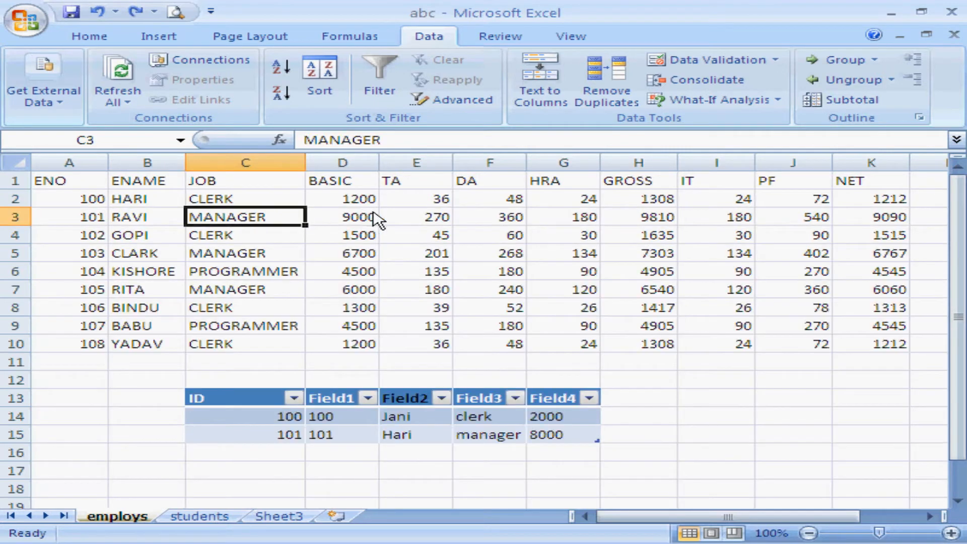
{"action": "left_click", "coordinate": [375, 235]}
{"action": "left_click", "coordinate": [366, 254]}
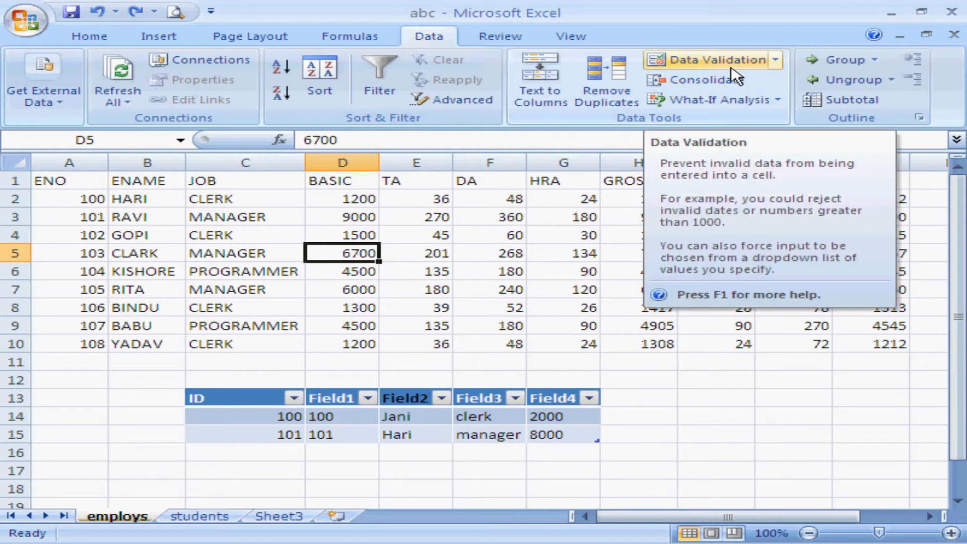
Apply data validation to I11:I14 that allows only whole numbers between 10 and 20.
{"action": "left_click", "coordinate": [716, 415]}
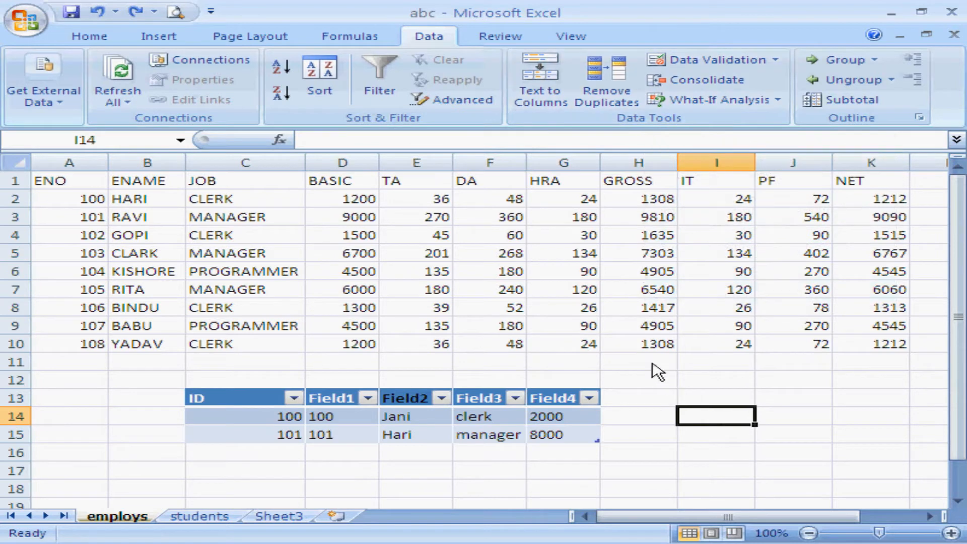
{"action": "left_click_drag", "start_coordinate": [730, 367], "coordinate": [737, 423]}
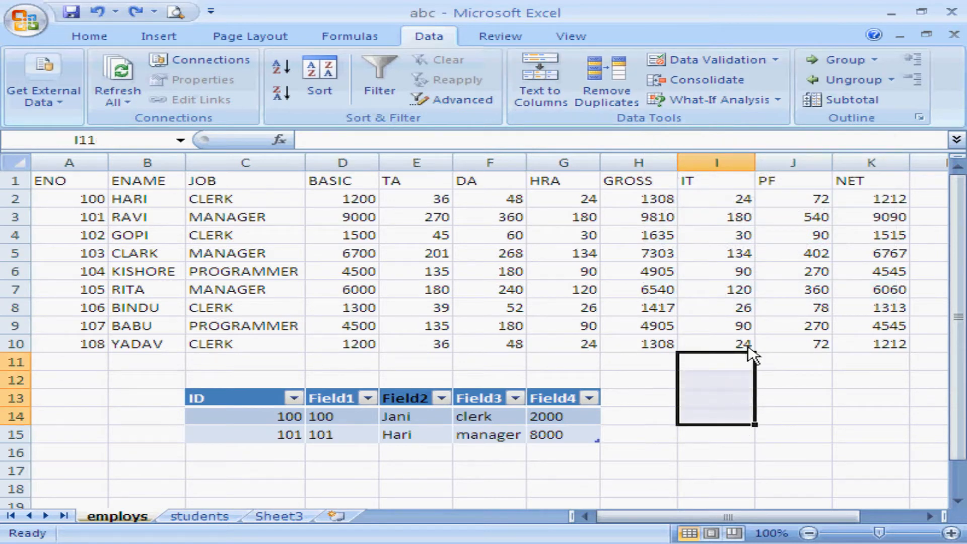
{"action": "left_click", "coordinate": [725, 63]}
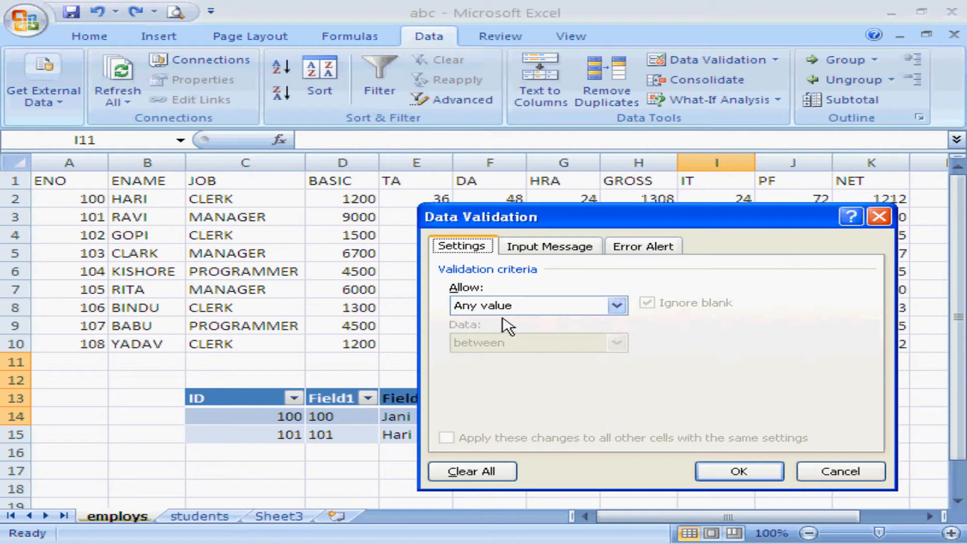
{"action": "left_click", "coordinate": [617, 306]}
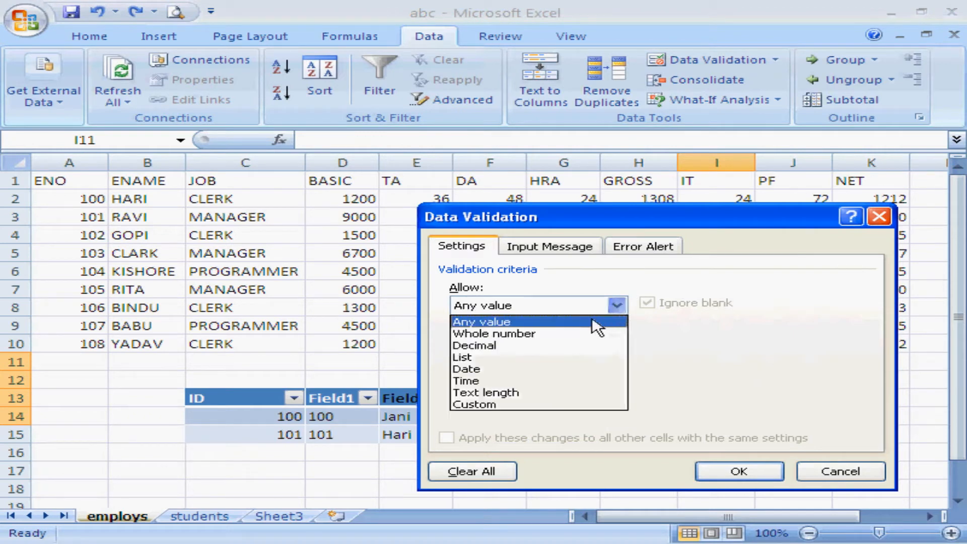
{"action": "left_click", "coordinate": [568, 333]}
{"action": "left_click", "coordinate": [574, 381]}
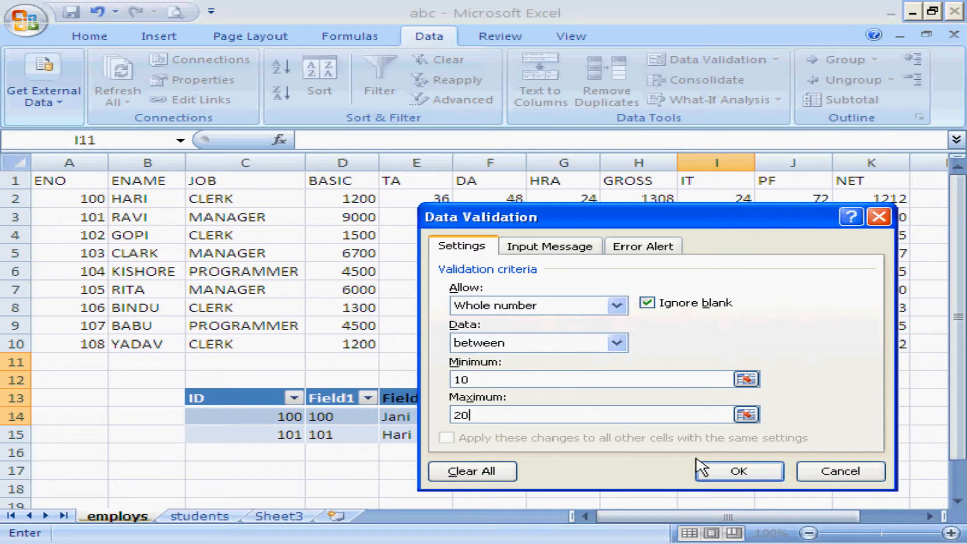
{"action": "left_click", "coordinate": [736, 474]}
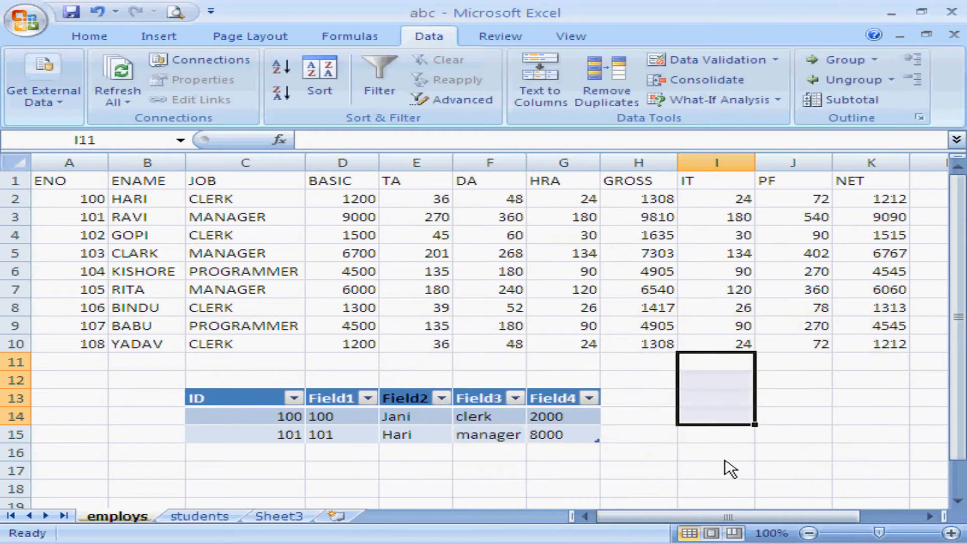
{"action": "left_click", "coordinate": [709, 386]}
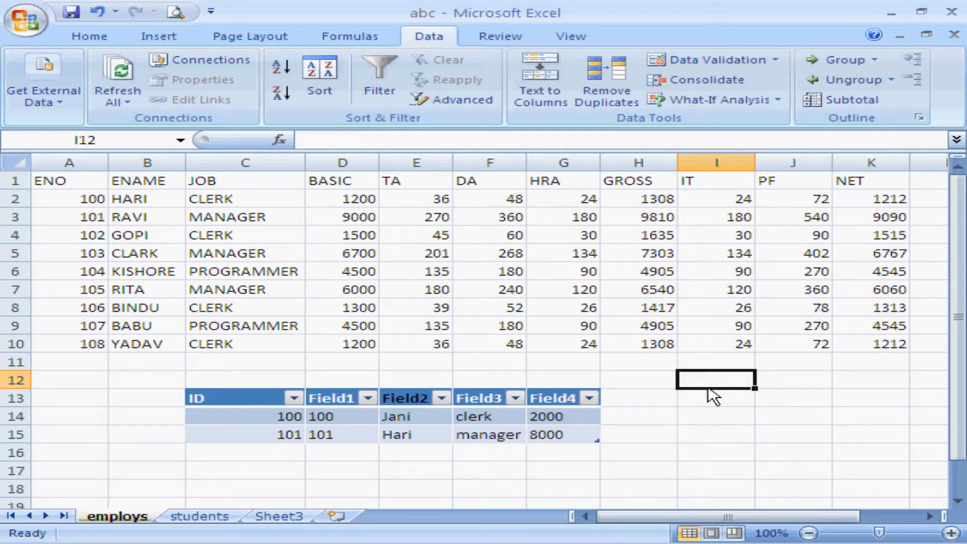
Try to enter 67 in I12 to test the validation rule, and cancel the entry.
{"action": "type", "text": "67"}
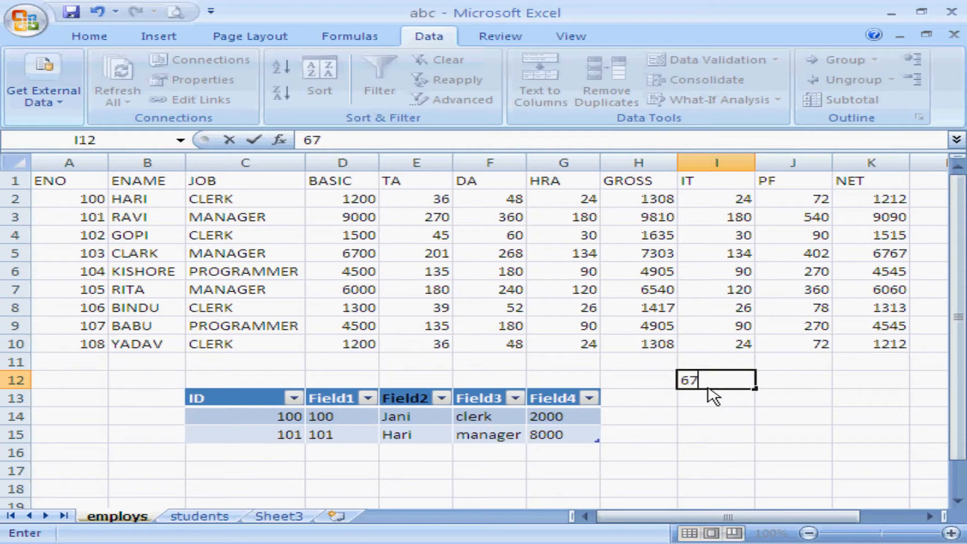
{"action": "key", "text": "Return"}
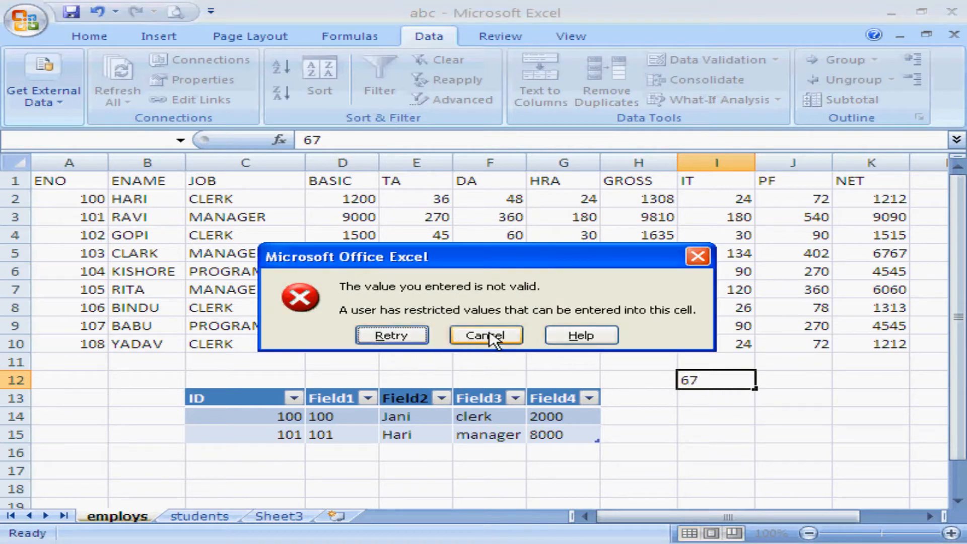
{"action": "left_click", "coordinate": [489, 336]}
{"action": "left_click", "coordinate": [713, 403]}
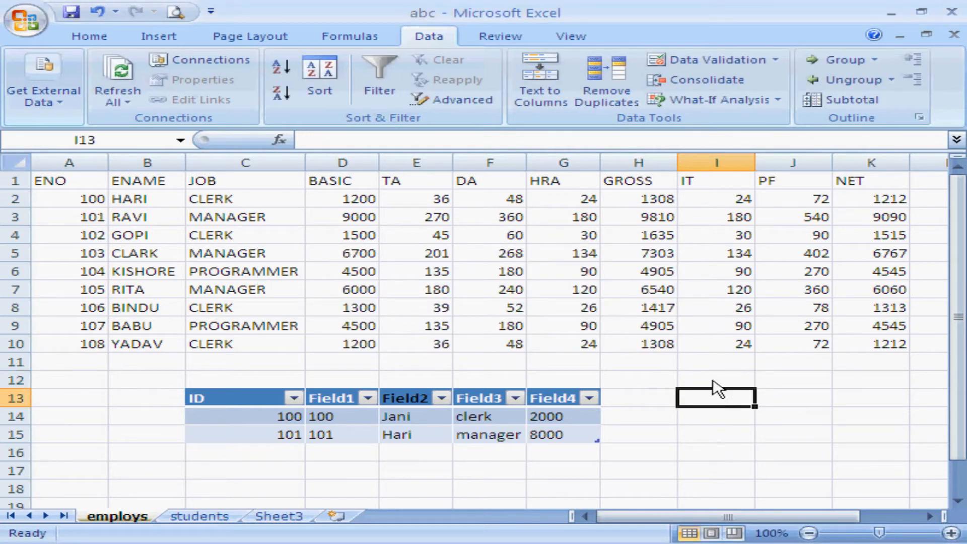
Enter the test values 10 in I11 and 12 in I12.
{"action": "left_click", "coordinate": [706, 363]}
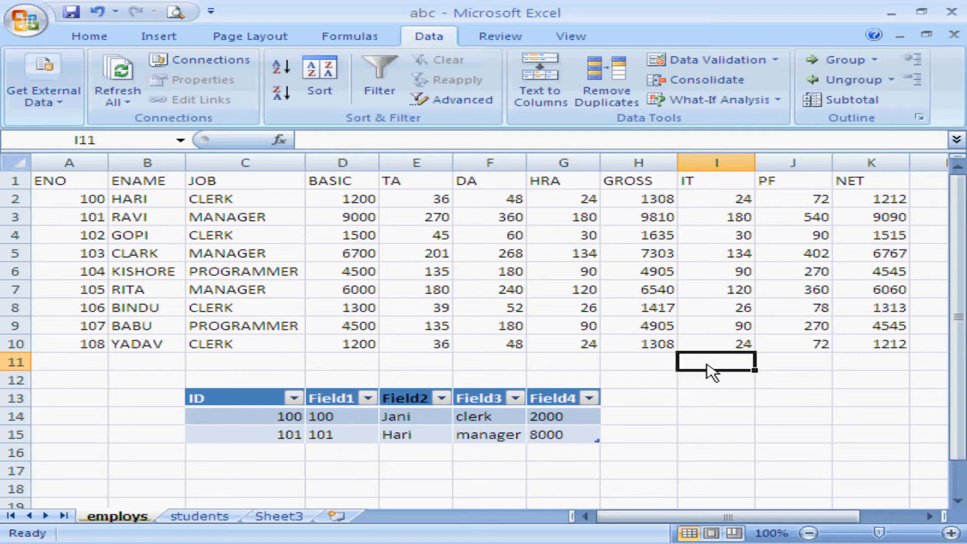
{"action": "type", "text": "10"}
{"action": "key", "text": "Return"}
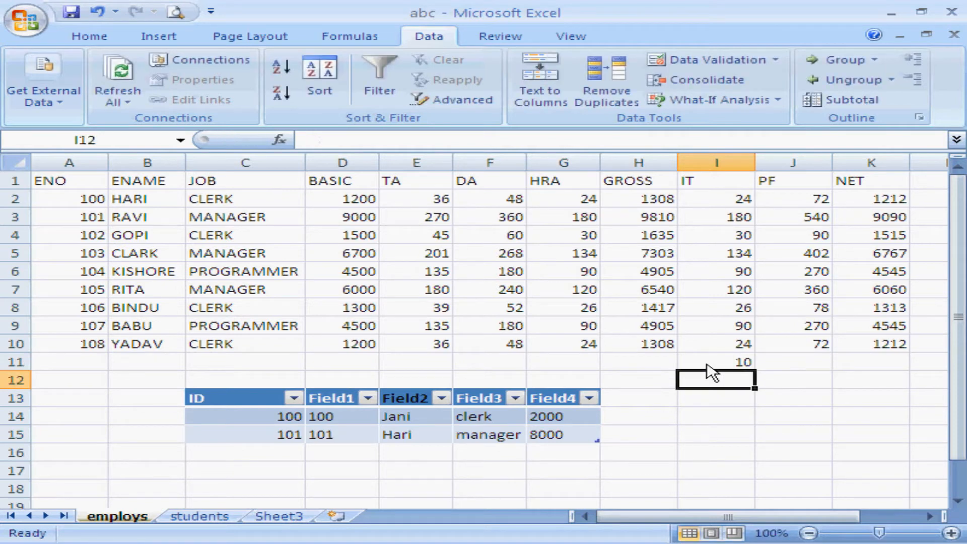
{"action": "type", "text": "12"}
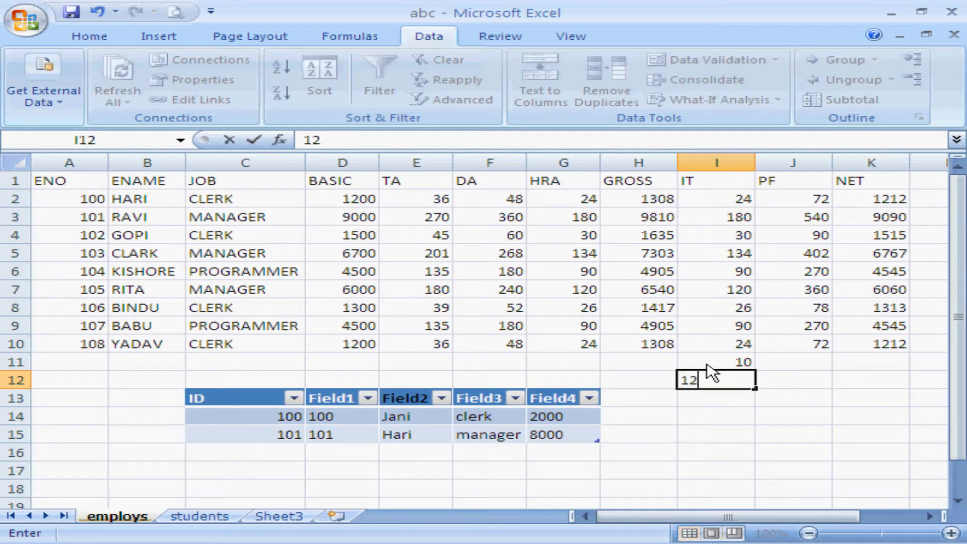
{"action": "key", "text": "Return"}
Try to enter 45 in I13 against the validation rule, and cancel the entry.
{"action": "type", "text": "45"}
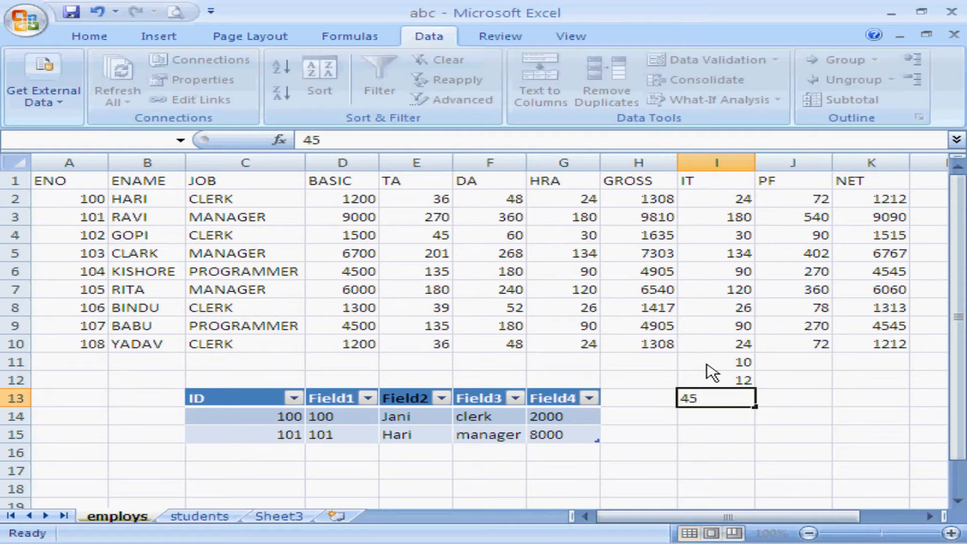
{"action": "key", "text": "Return"}
{"action": "key", "text": "Tab"}
{"action": "key", "text": "Return"}
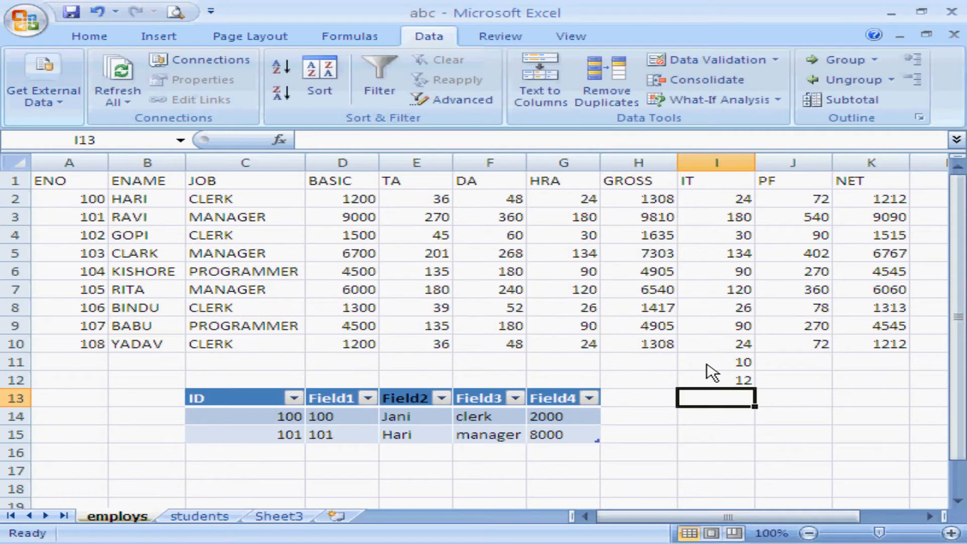
Try resetting the data validation on I11:I14, view its input message and error alert options, and cancel the changes.
{"action": "left_click_drag", "start_coordinate": [706, 361], "coordinate": [702, 416]}
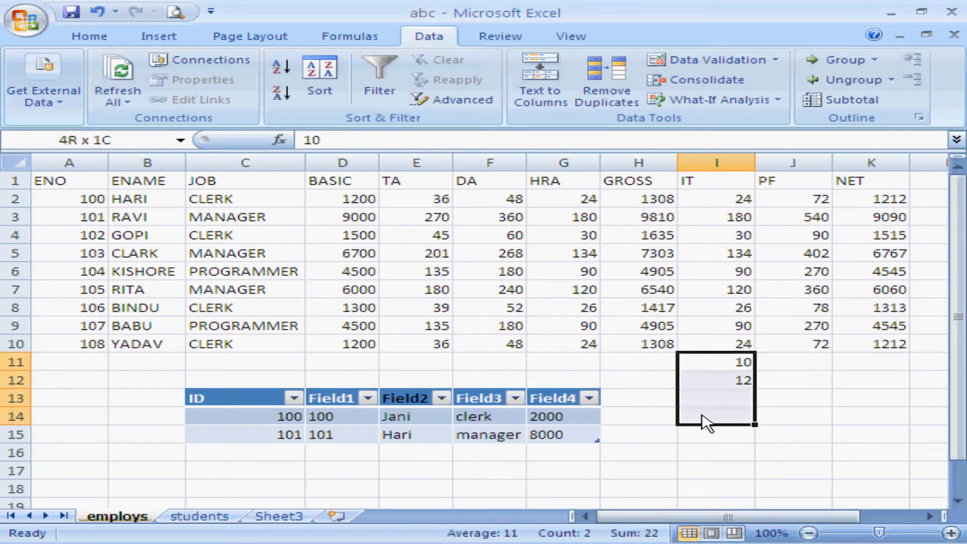
{"action": "left_click", "coordinate": [727, 63]}
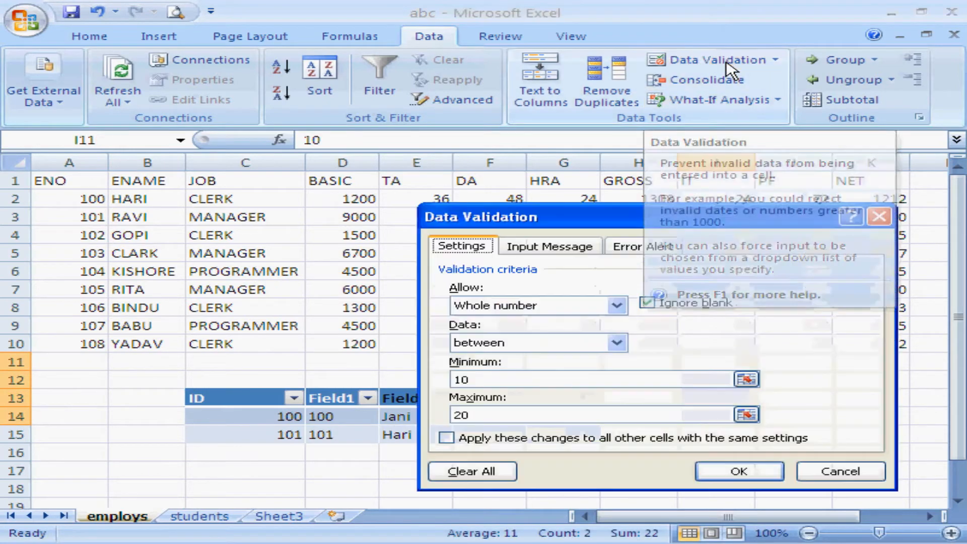
{"action": "left_click", "coordinate": [493, 473]}
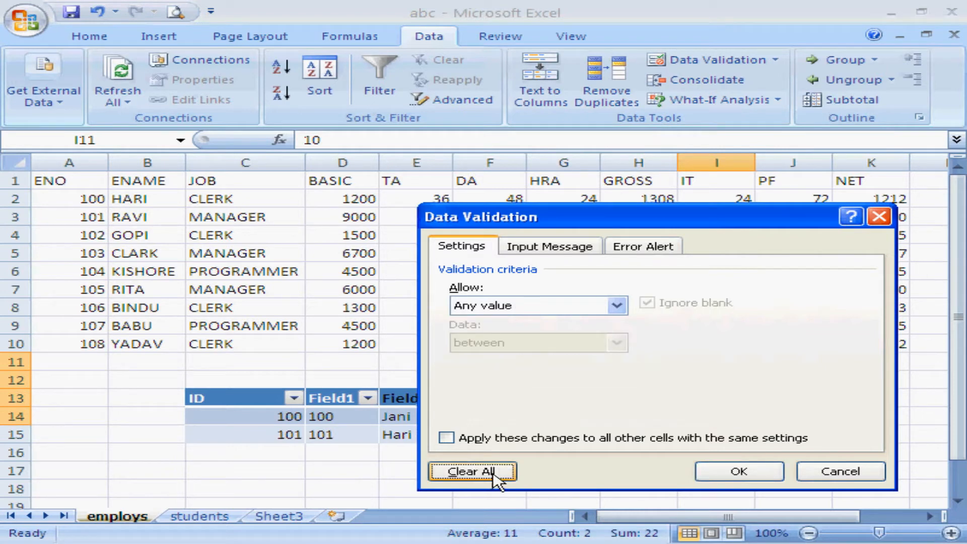
{"action": "left_click", "coordinate": [538, 247]}
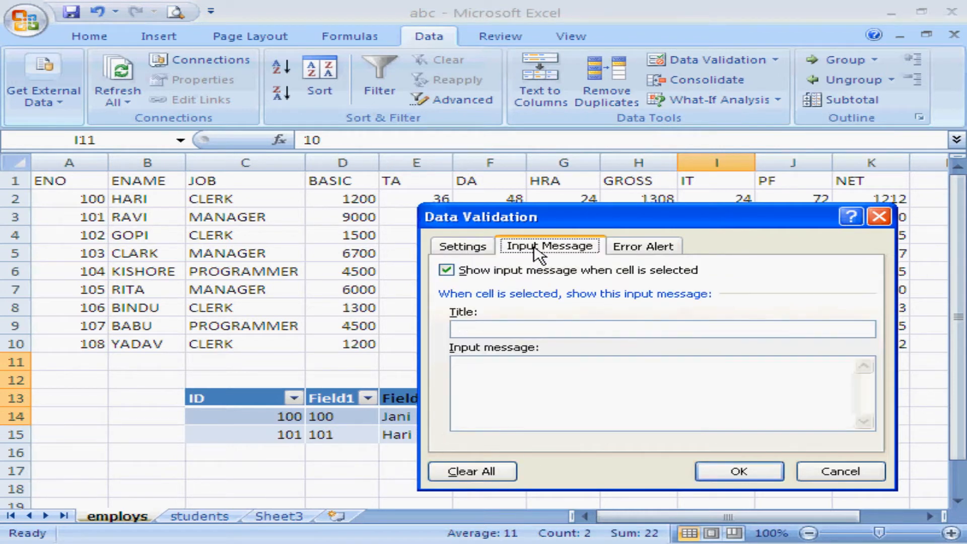
{"action": "left_click", "coordinate": [647, 252]}
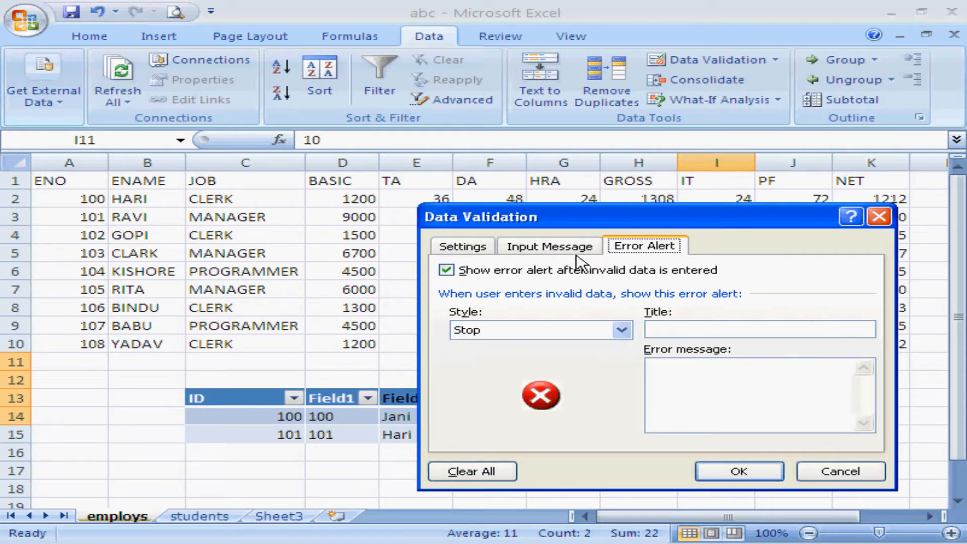
{"action": "left_click", "coordinate": [829, 473]}
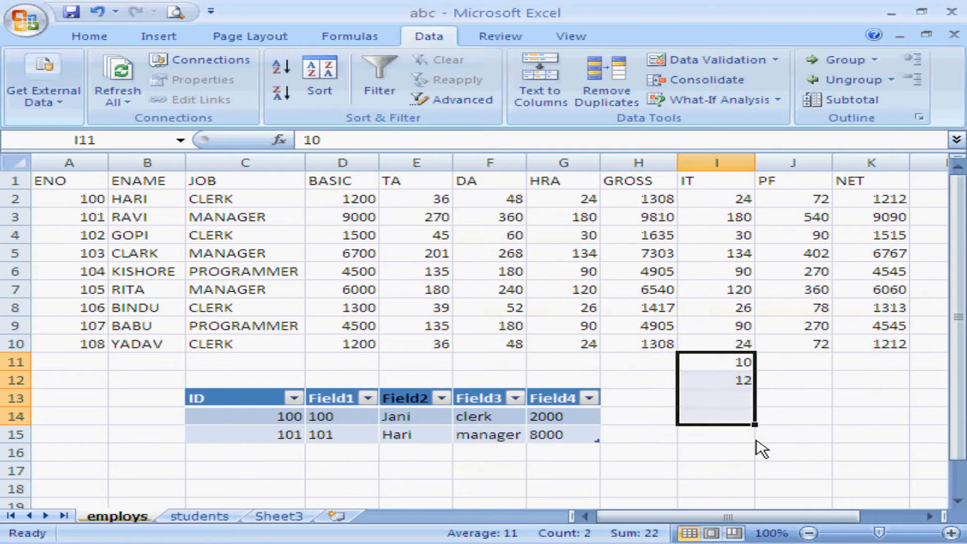
Delete the test values from I11:I14 and try to enter 456 in I12, cancelling the entry.
{"action": "key", "text": "Delete"}
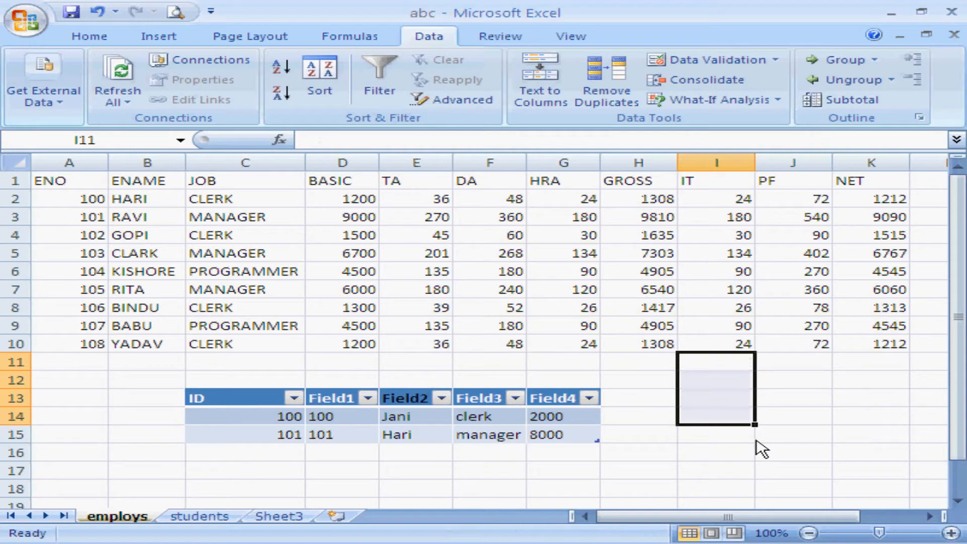
{"action": "left_click", "coordinate": [720, 403]}
{"action": "left_click", "coordinate": [712, 386]}
{"action": "type", "text": "456"}
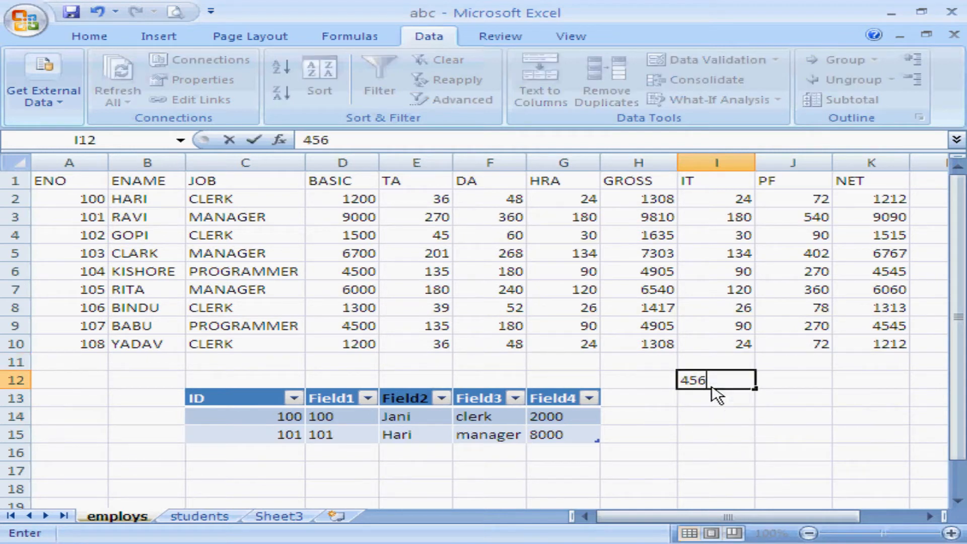
{"action": "key", "text": "Return"}
{"action": "key", "text": "Tab"}
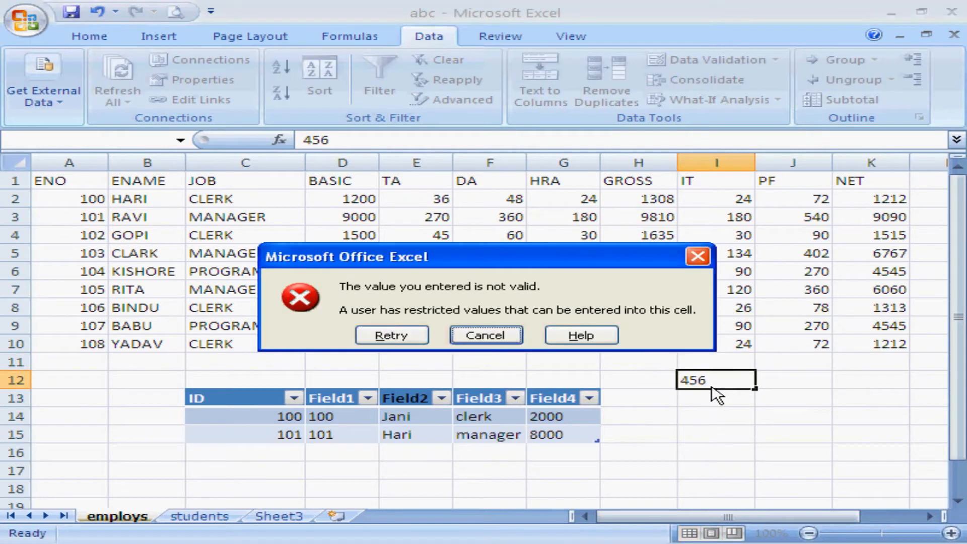
{"action": "key", "text": "Return"}
Clear all data validation settings from I11:I14 and apply the change.
{"action": "left_click_drag", "start_coordinate": [733, 362], "coordinate": [721, 423]}
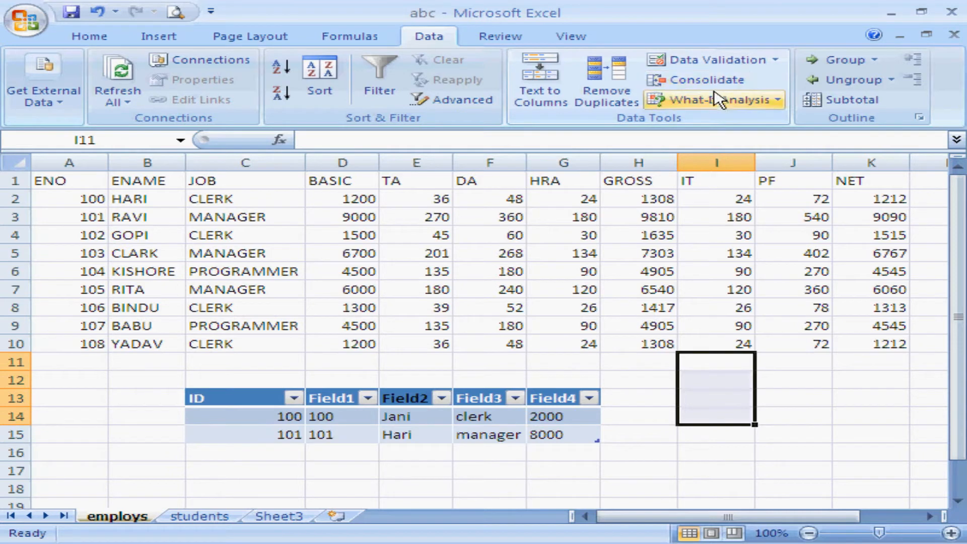
{"action": "left_click", "coordinate": [711, 63]}
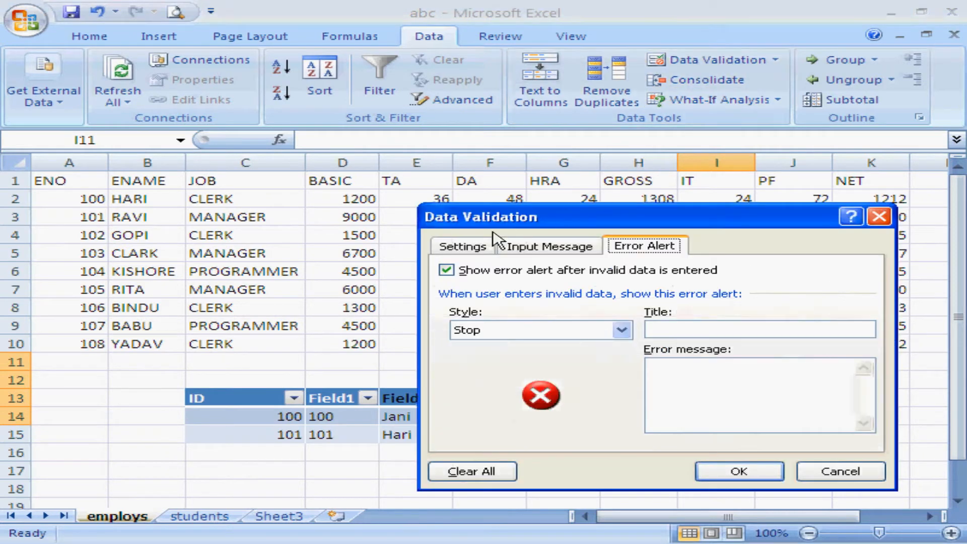
{"action": "left_click", "coordinate": [474, 249]}
{"action": "left_click", "coordinate": [499, 472]}
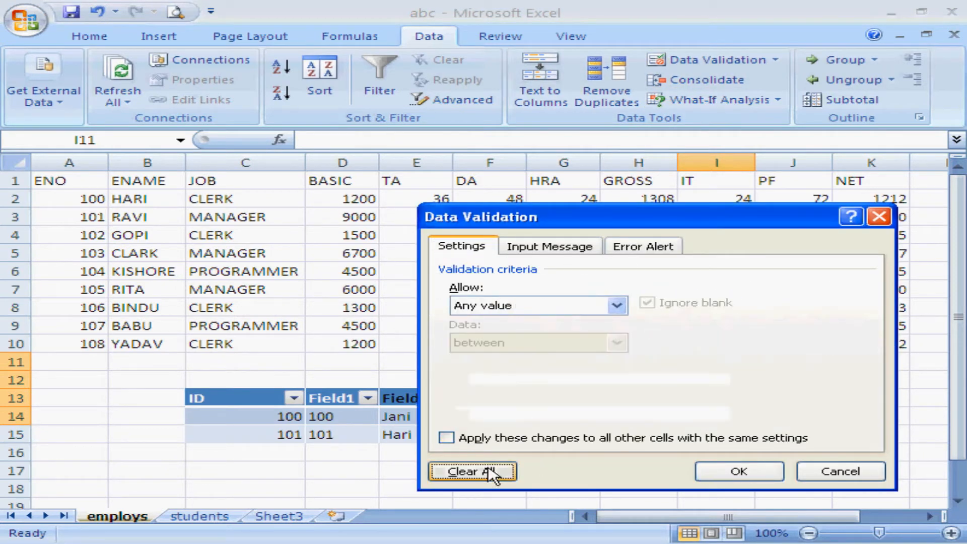
{"action": "left_click", "coordinate": [728, 473]}
Enter 456 in I12 to test the cell without validation, and delete it again.
{"action": "left_click", "coordinate": [713, 385]}
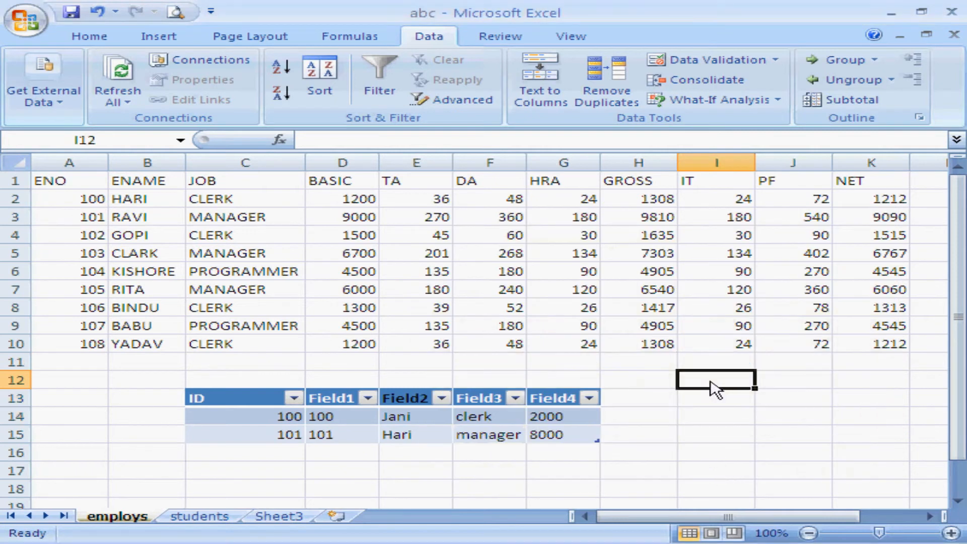
{"action": "type", "text": "456"}
{"action": "key", "text": "Return"}
{"action": "left_click", "coordinate": [714, 387]}
{"action": "key", "text": "Delete"}
Set up a Sum consolidation into I12 and add H4, H2 and K4 of the employs sheet as references.
{"action": "left_click", "coordinate": [707, 86]}
{"action": "left_click_drag", "start_coordinate": [570, 224], "coordinate": [653, 217]}
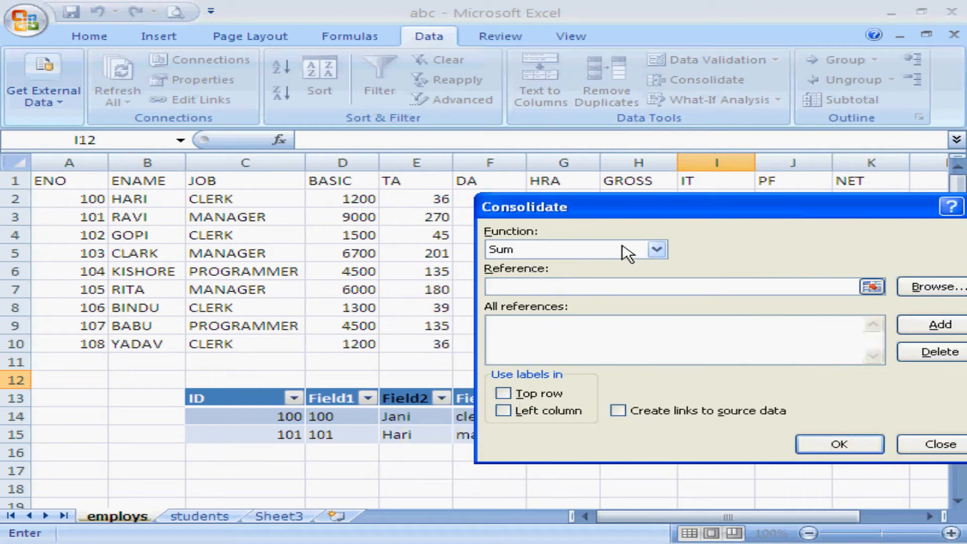
{"action": "left_click_drag", "start_coordinate": [640, 212], "coordinate": [249, 224]}
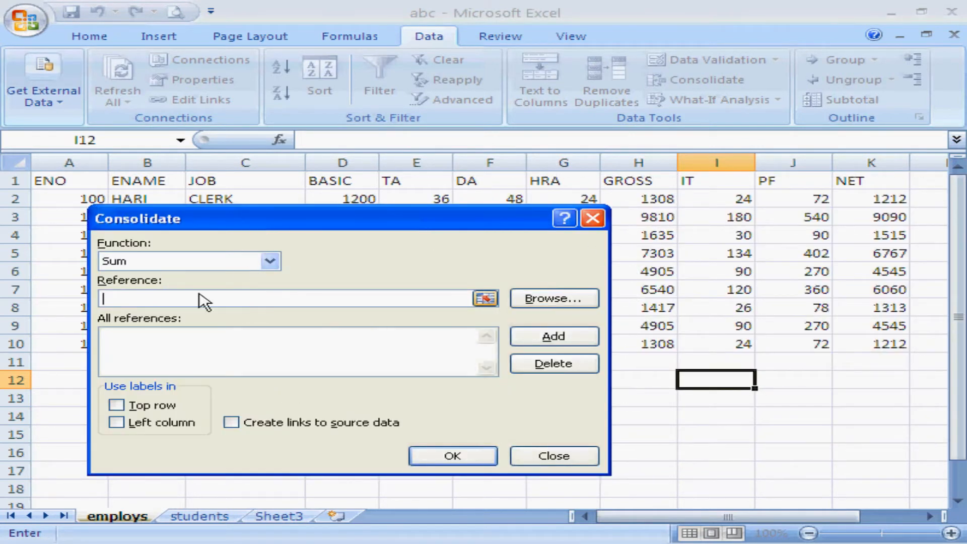
{"action": "left_click", "coordinate": [649, 237]}
{"action": "left_click", "coordinate": [518, 338]}
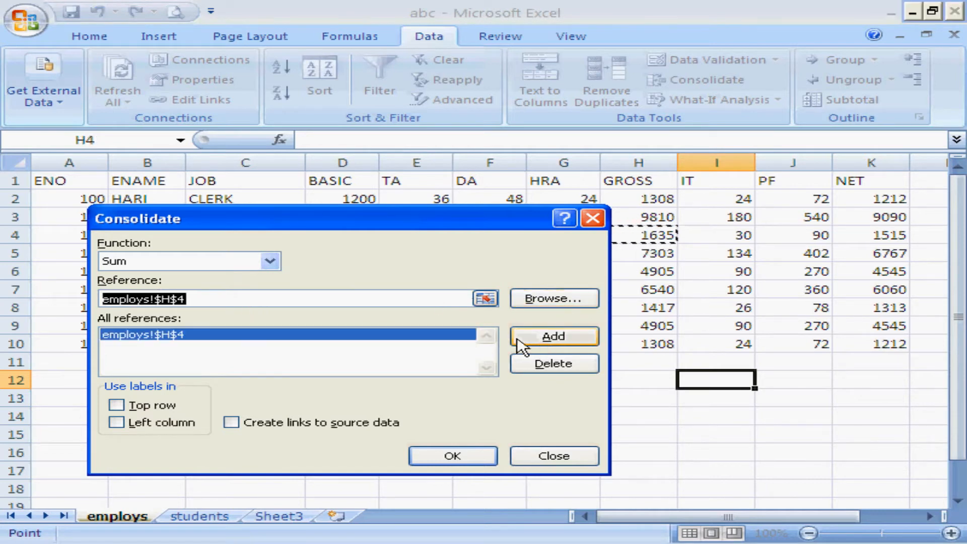
{"action": "left_click", "coordinate": [654, 201]}
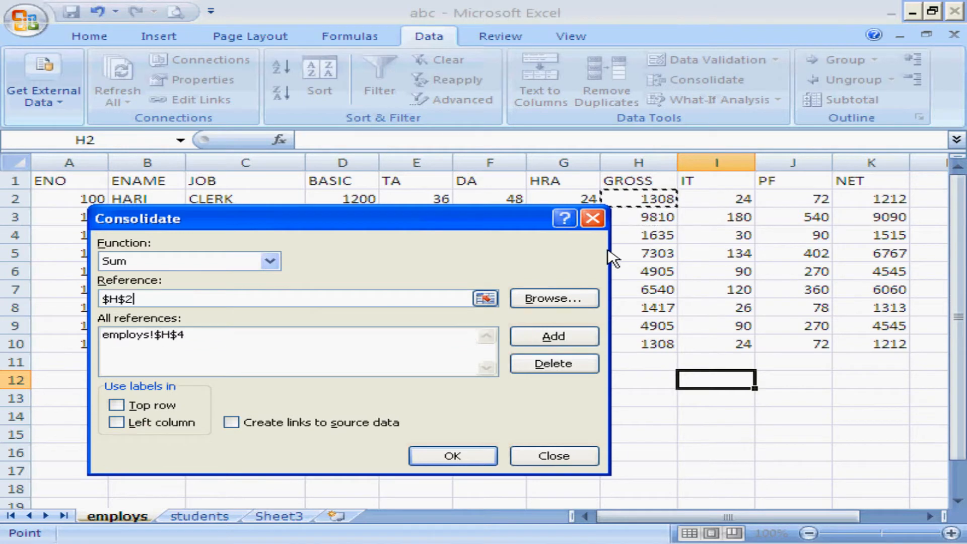
{"action": "left_click", "coordinate": [554, 336]}
{"action": "left_click", "coordinate": [885, 239]}
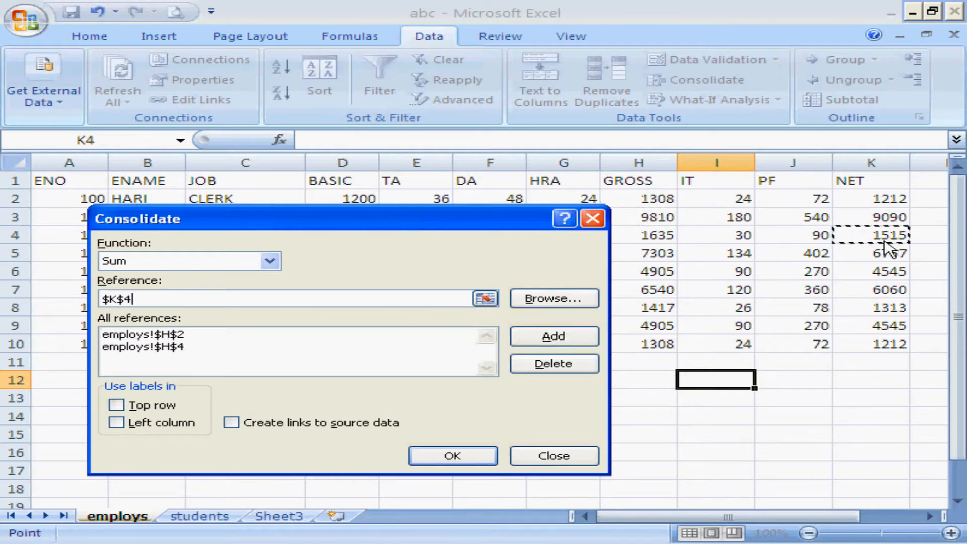
{"action": "left_click", "coordinate": [554, 336]}
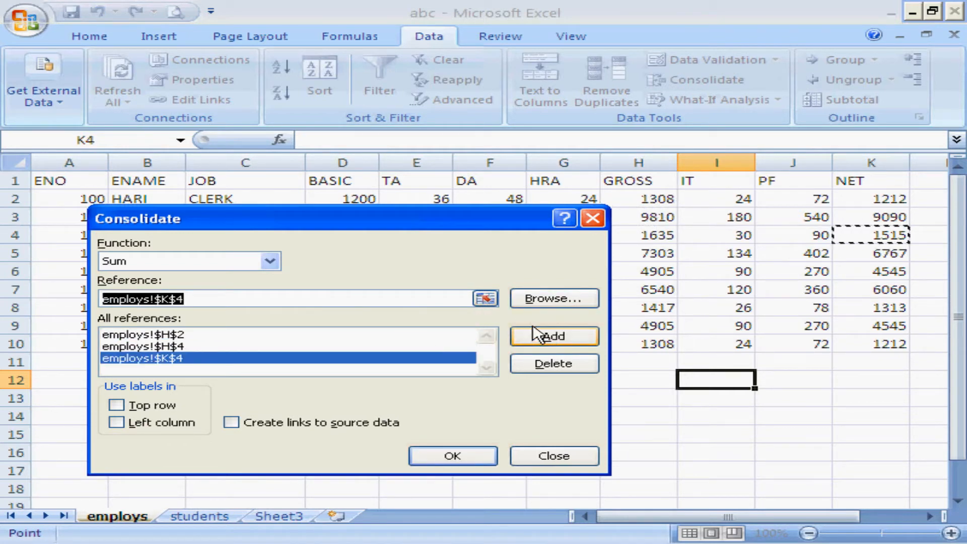
Add K8 as a further consolidation reference and run the consolidation into I12.
{"action": "left_click_drag", "start_coordinate": [477, 224], "coordinate": [443, 287]}
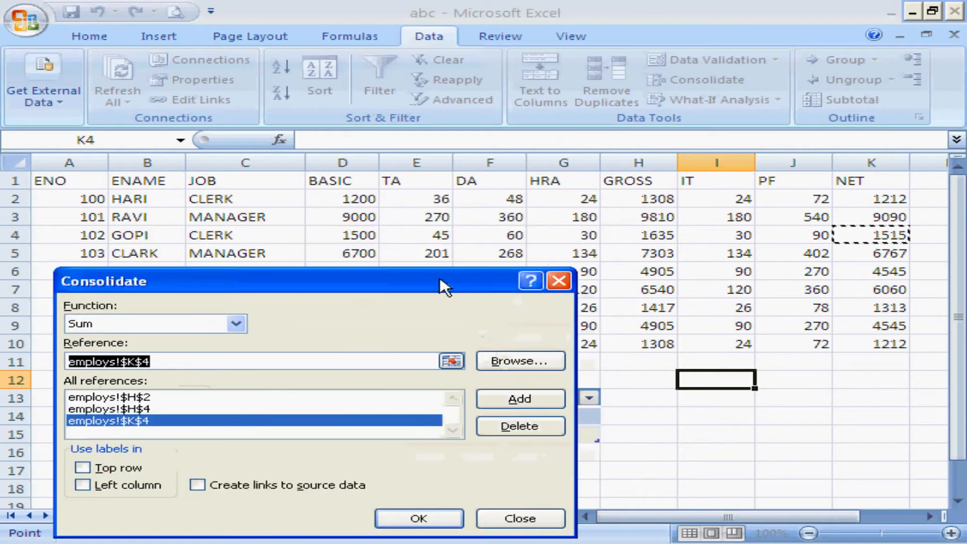
{"action": "left_click", "coordinate": [889, 312]}
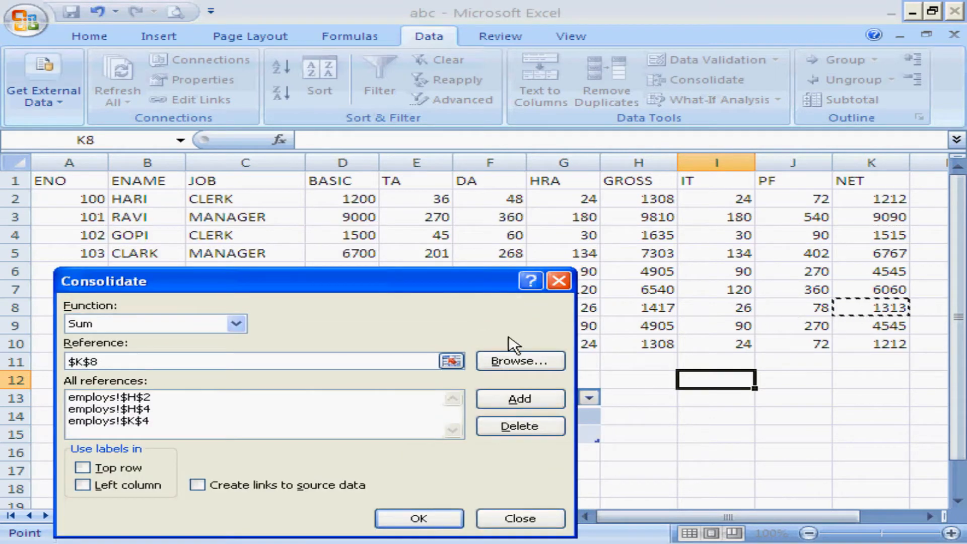
{"action": "left_click", "coordinate": [543, 401]}
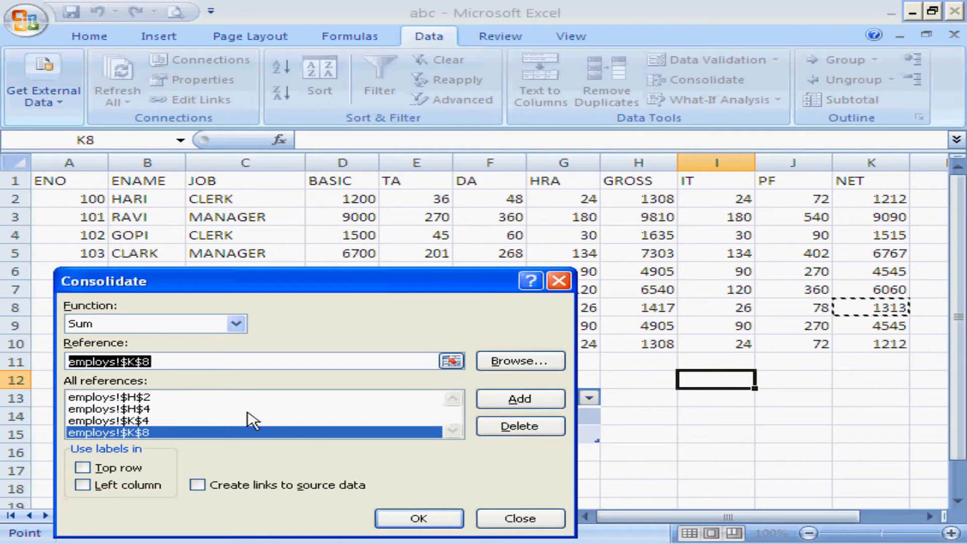
{"action": "left_click", "coordinate": [437, 521]}
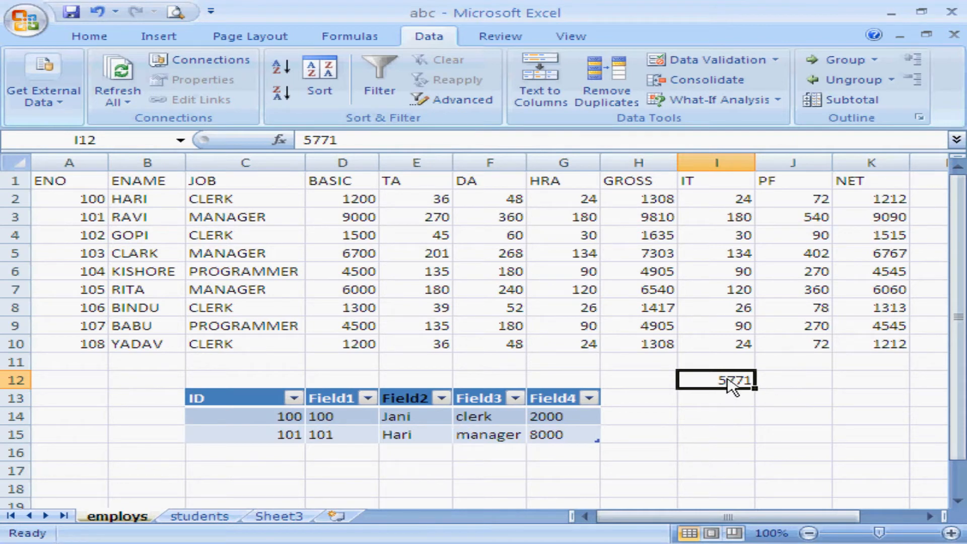
Delete the consolidated value from I12 and reopen Consolidate to view the available functions, keeping Sum.
{"action": "key", "text": "Delete"}
{"action": "left_click", "coordinate": [715, 79]}
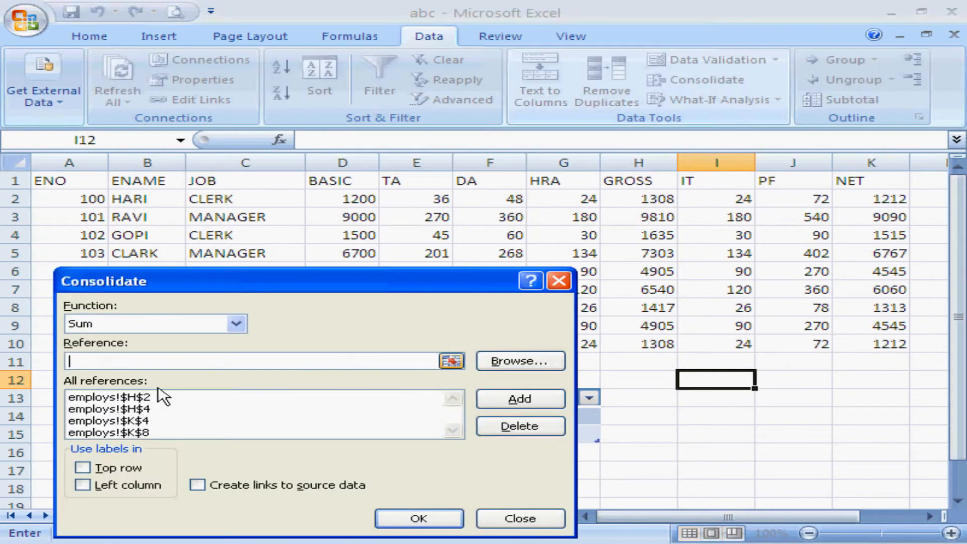
{"action": "left_click", "coordinate": [237, 324]}
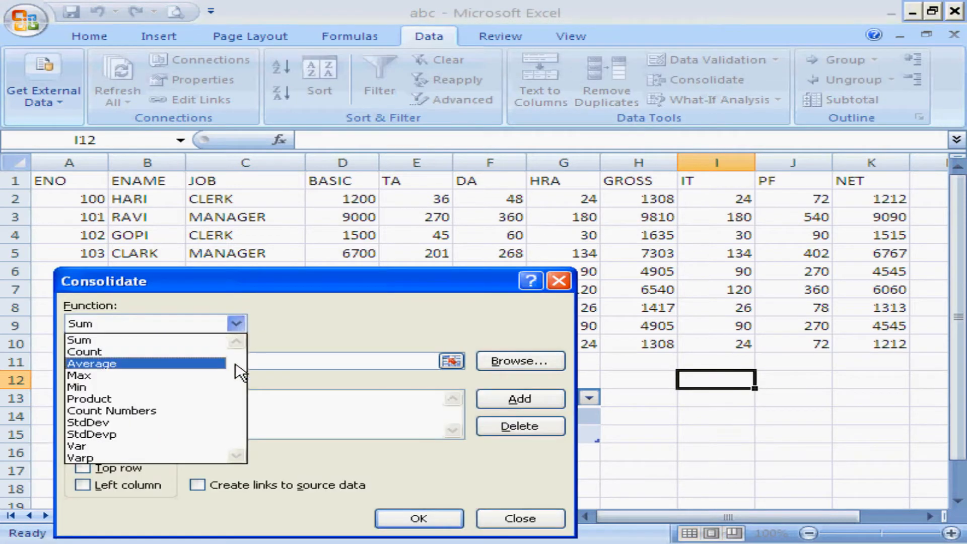
{"action": "left_click", "coordinate": [314, 336]}
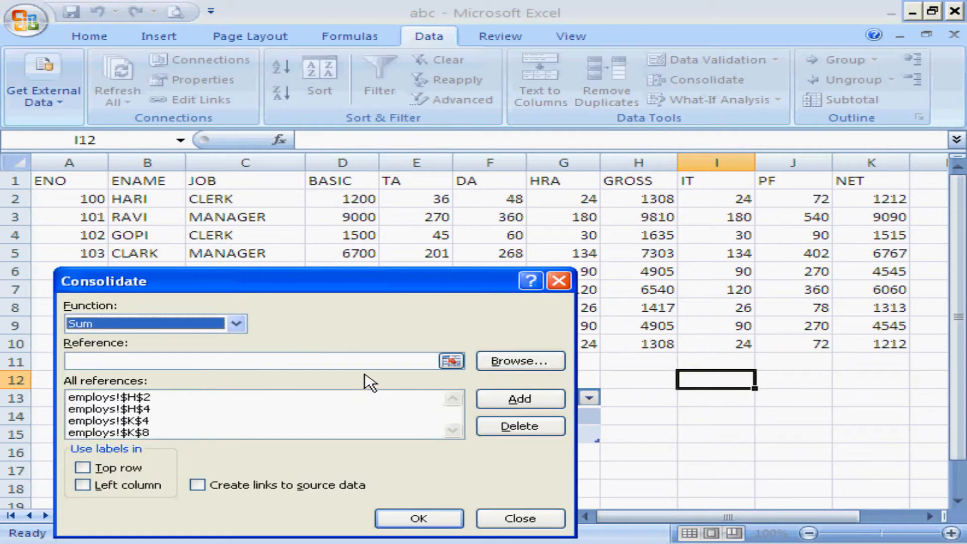
Remove the references H2, H4, K4 and K8 from the consolidation list and leave the Consolidate dialog.
{"action": "left_click", "coordinate": [186, 398]}
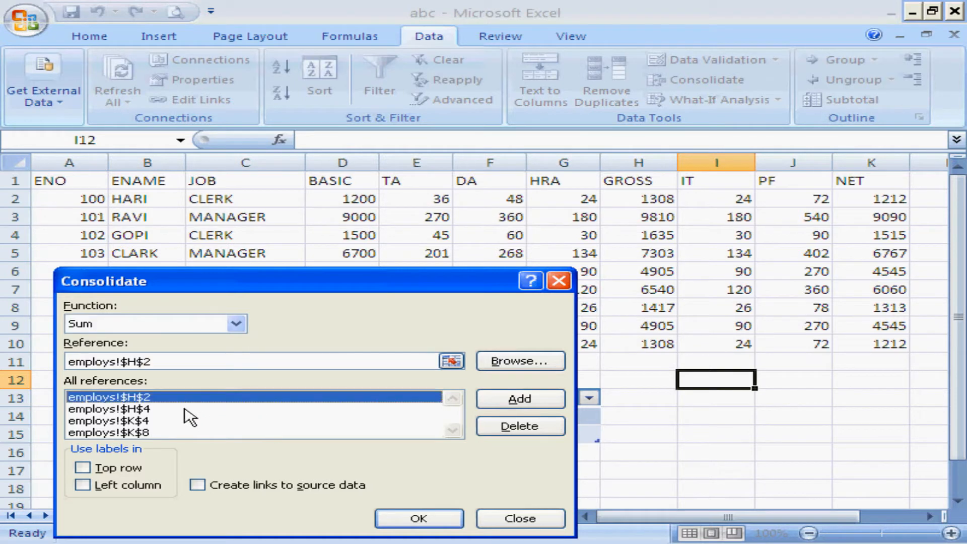
{"action": "left_click", "coordinate": [512, 432]}
{"action": "left_click", "coordinate": [147, 399]}
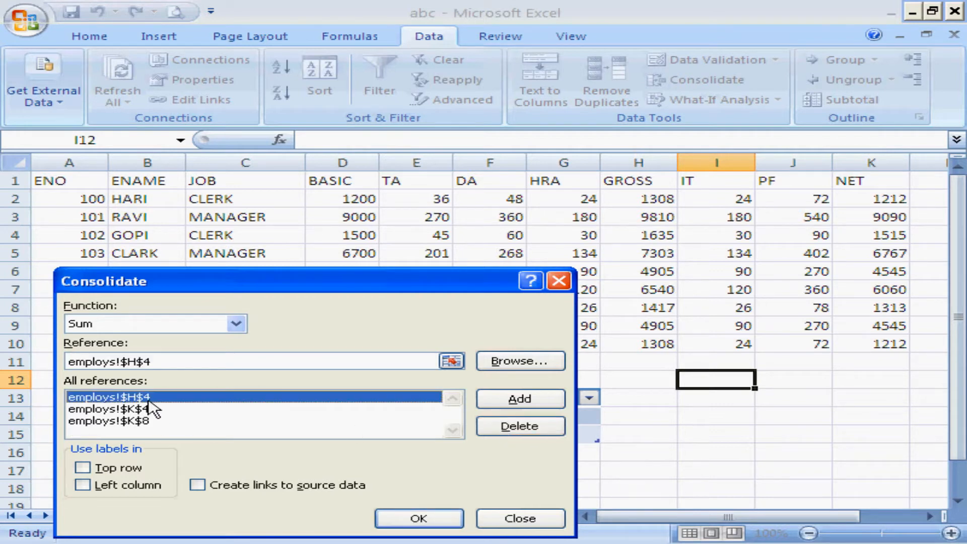
{"action": "left_click", "coordinate": [486, 428]}
{"action": "left_click", "coordinate": [204, 398]}
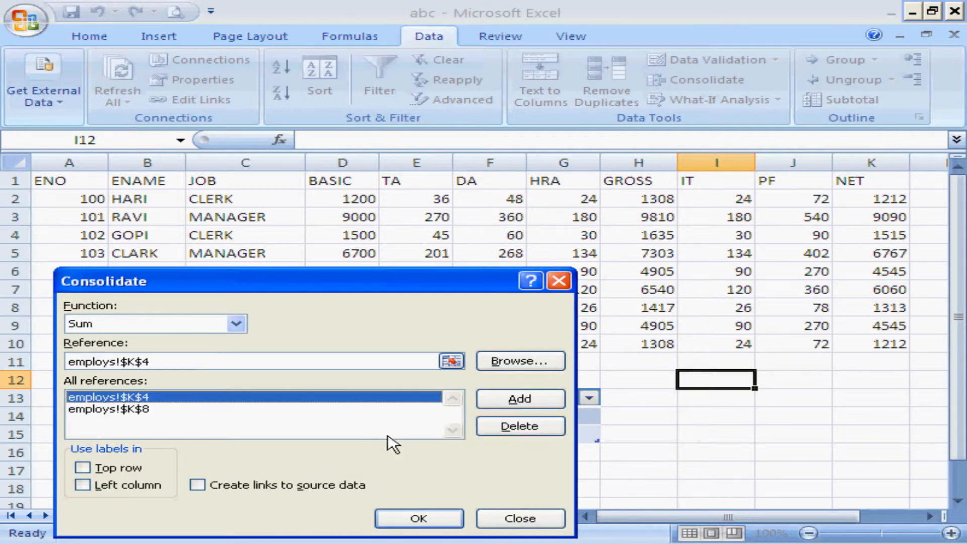
{"action": "left_click", "coordinate": [498, 432]}
{"action": "left_click", "coordinate": [218, 398]}
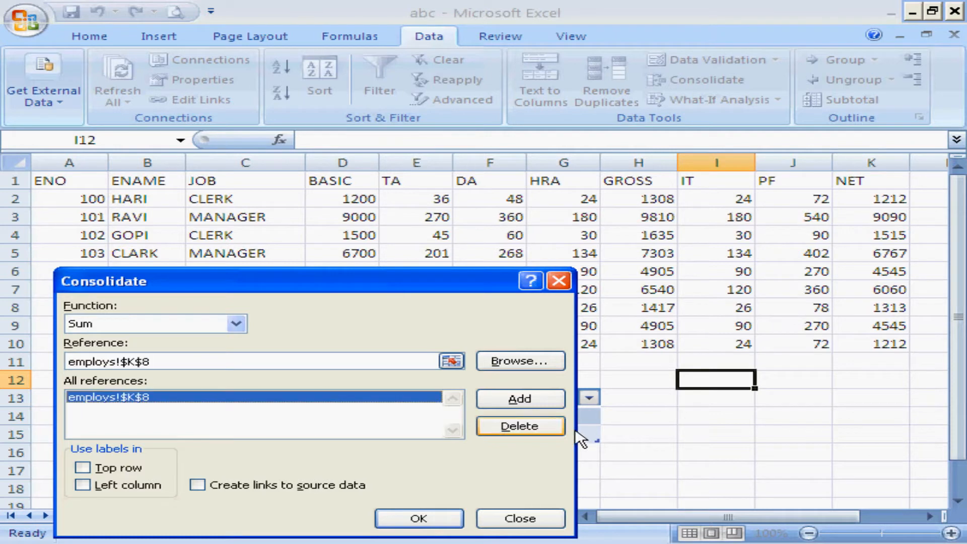
{"action": "left_click", "coordinate": [524, 429]}
{"action": "left_click", "coordinate": [434, 520]}
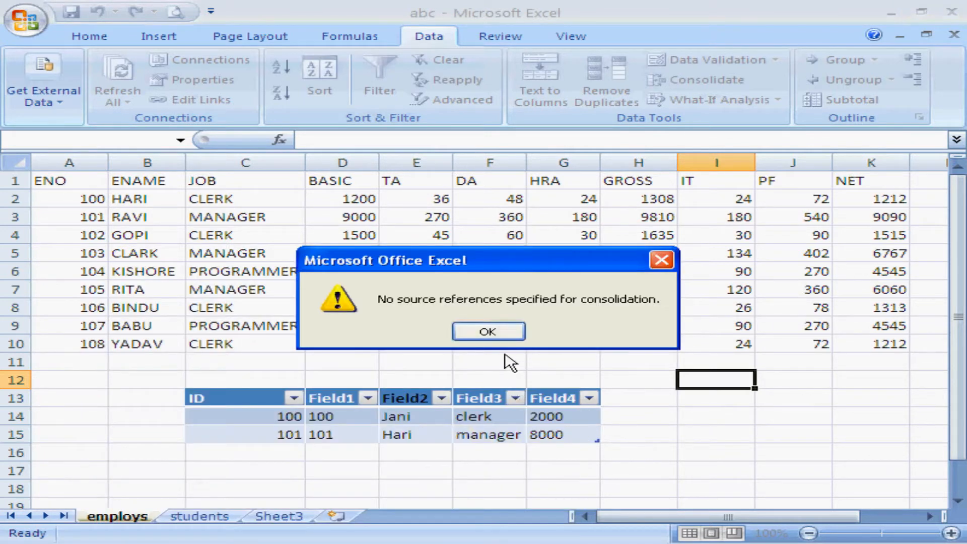
{"action": "left_click", "coordinate": [498, 337]}
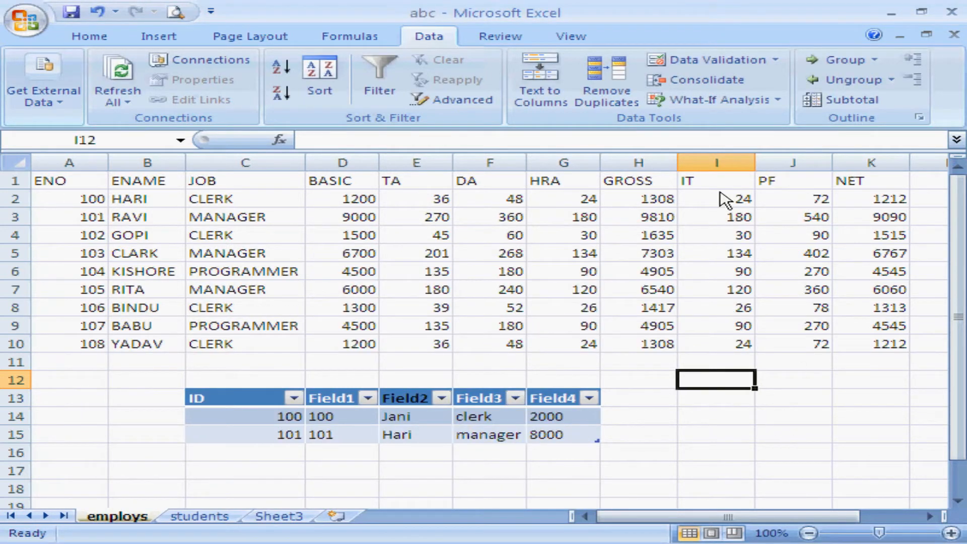
Add a scenario named s1 in Scenario Manager with the BASIC cell D2 as its changing cell.
{"action": "left_click", "coordinate": [775, 101]}
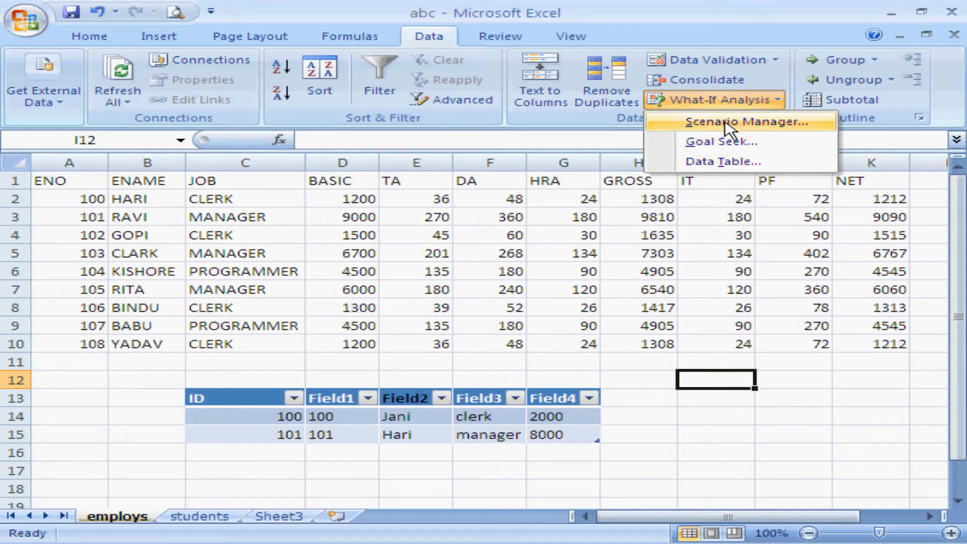
{"action": "left_click", "coordinate": [416, 237]}
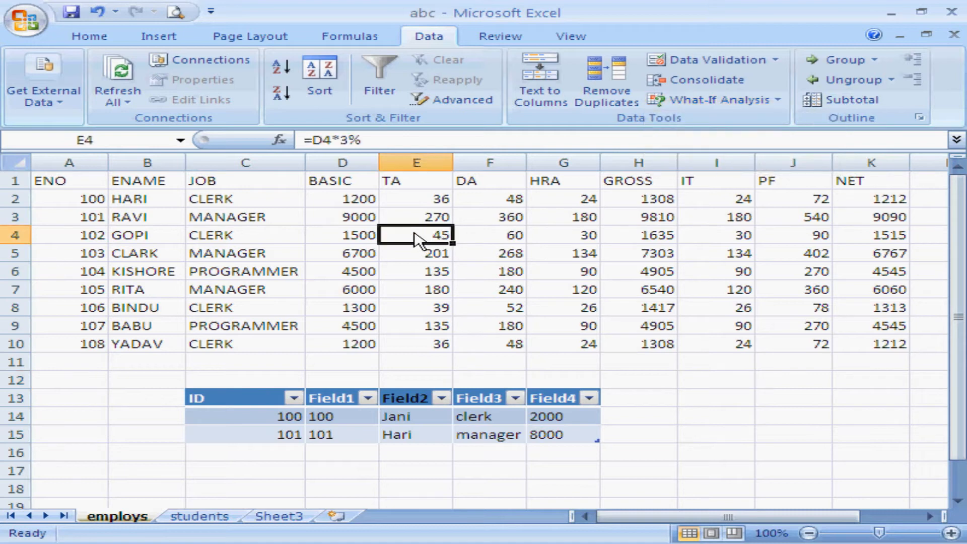
{"action": "left_click", "coordinate": [355, 205]}
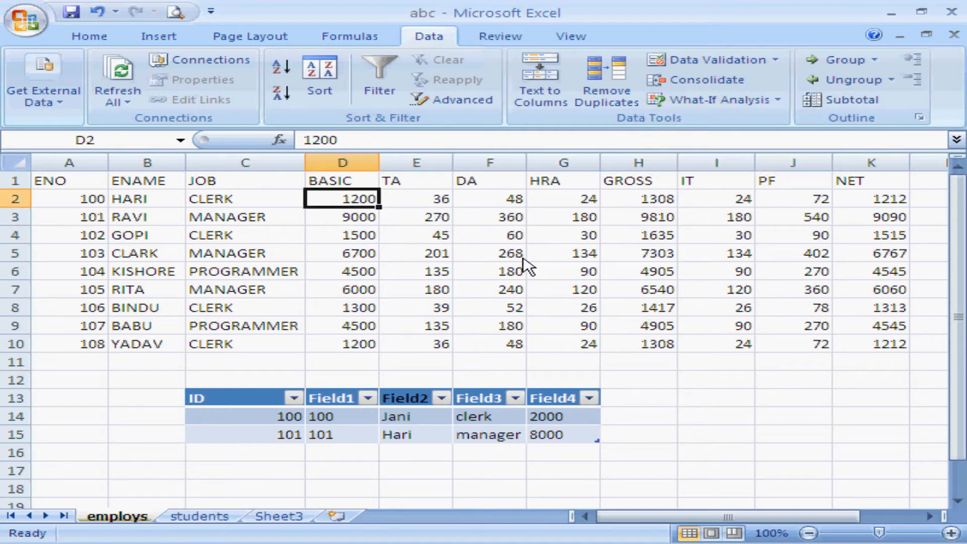
{"action": "left_click", "coordinate": [768, 101]}
{"action": "left_click", "coordinate": [725, 123]}
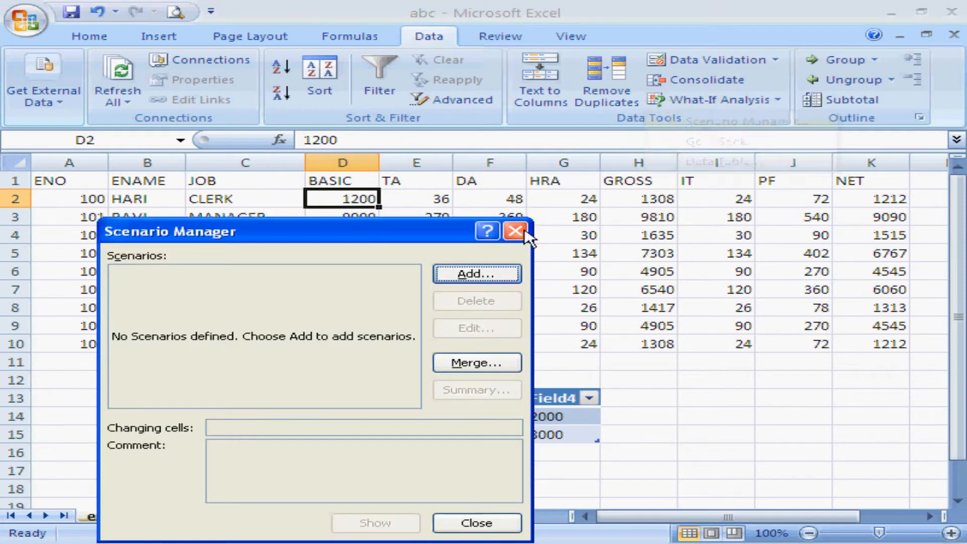
{"action": "left_click", "coordinate": [478, 282]}
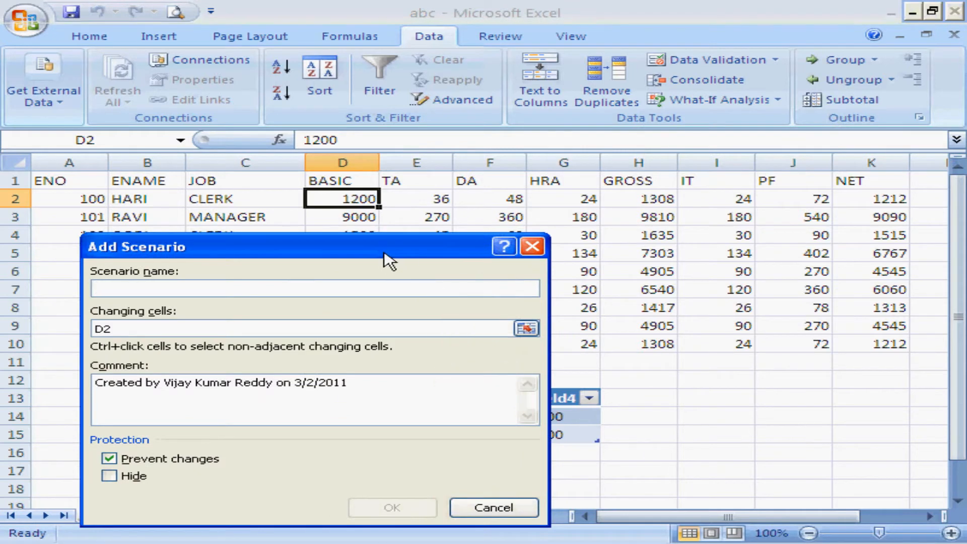
{"action": "type", "text": "s1"}
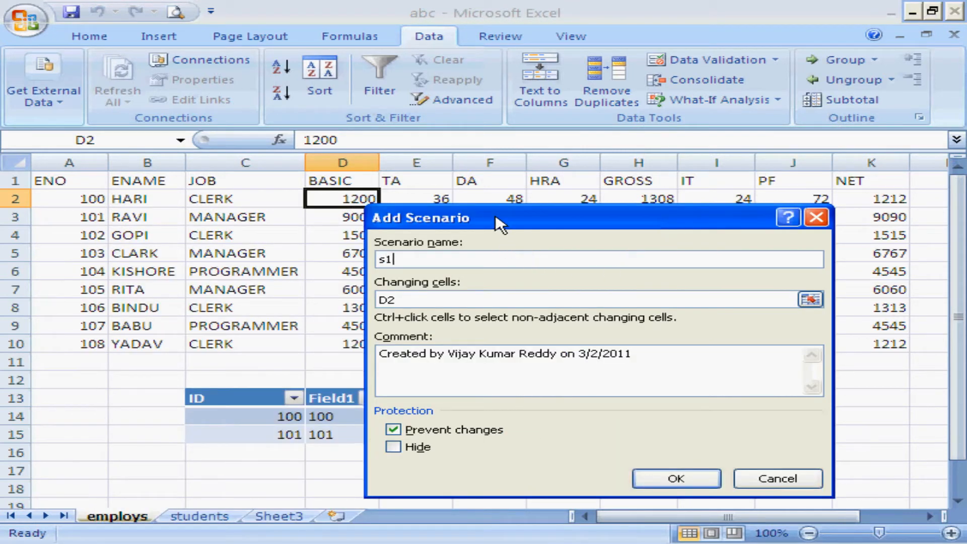
{"action": "left_click_drag", "start_coordinate": [498, 224], "coordinate": [566, 220]}
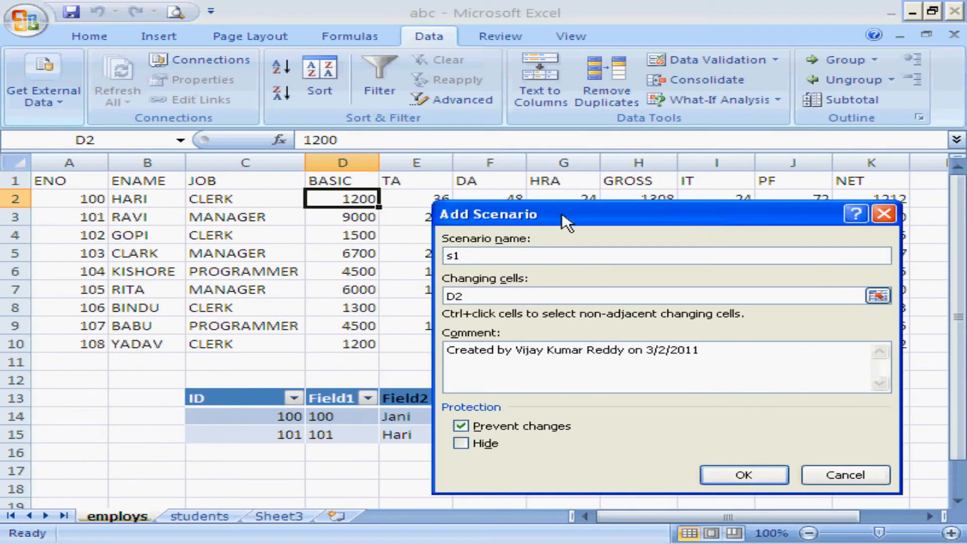
{"action": "left_click", "coordinate": [518, 302]}
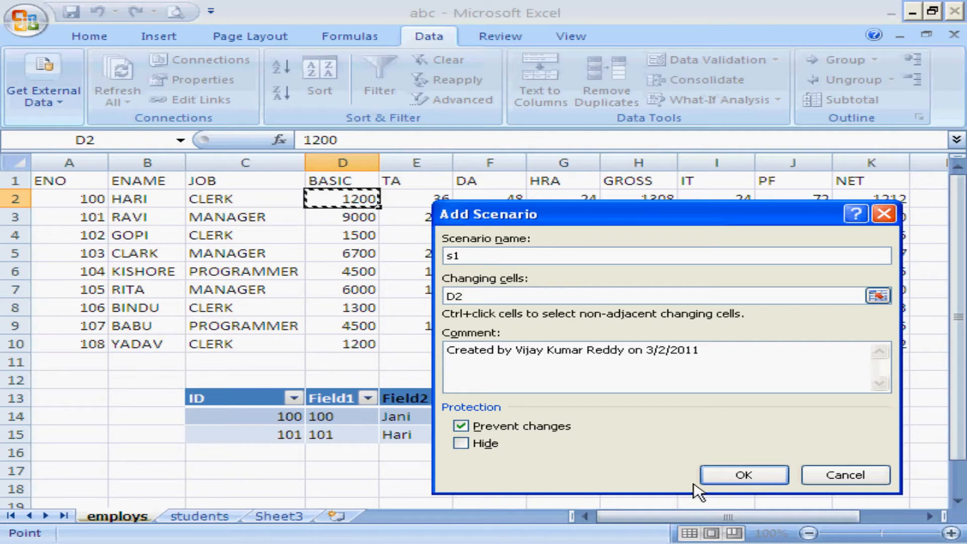
{"action": "left_click", "coordinate": [733, 477]}
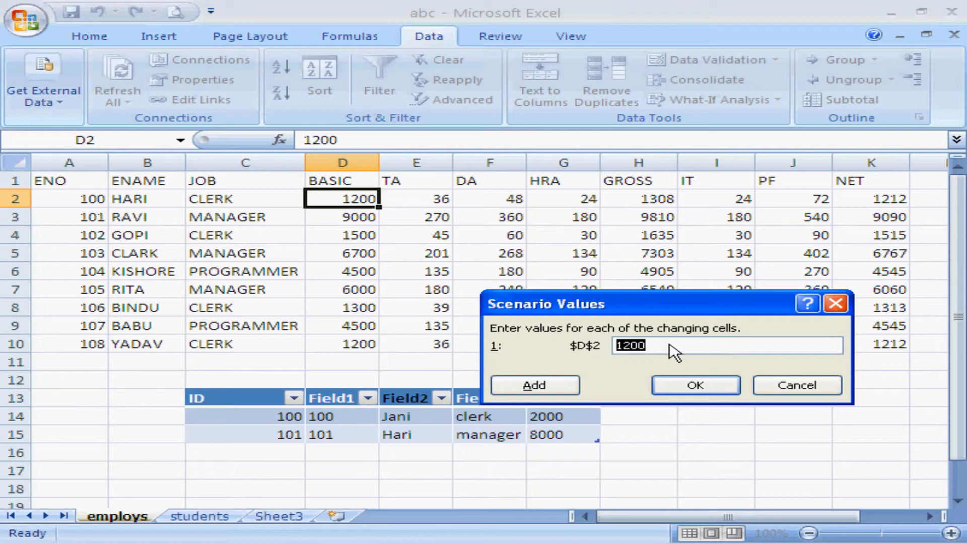
Set the scenario's value for D2 to 1400 and show scenario s1 on the sheet.
{"action": "type", "text": "1"}
{"action": "left_click", "coordinate": [693, 384]}
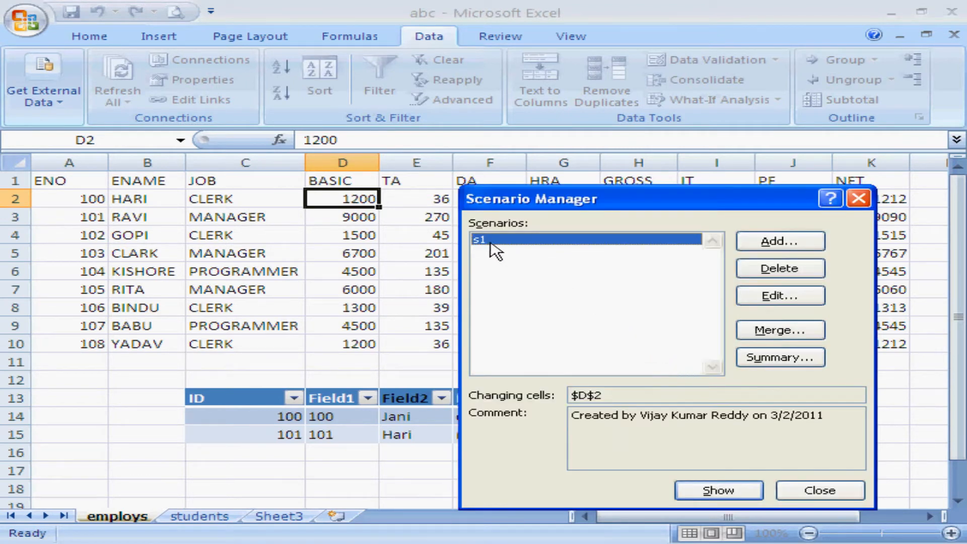
{"action": "left_click_drag", "start_coordinate": [514, 200], "coordinate": [594, 172]}
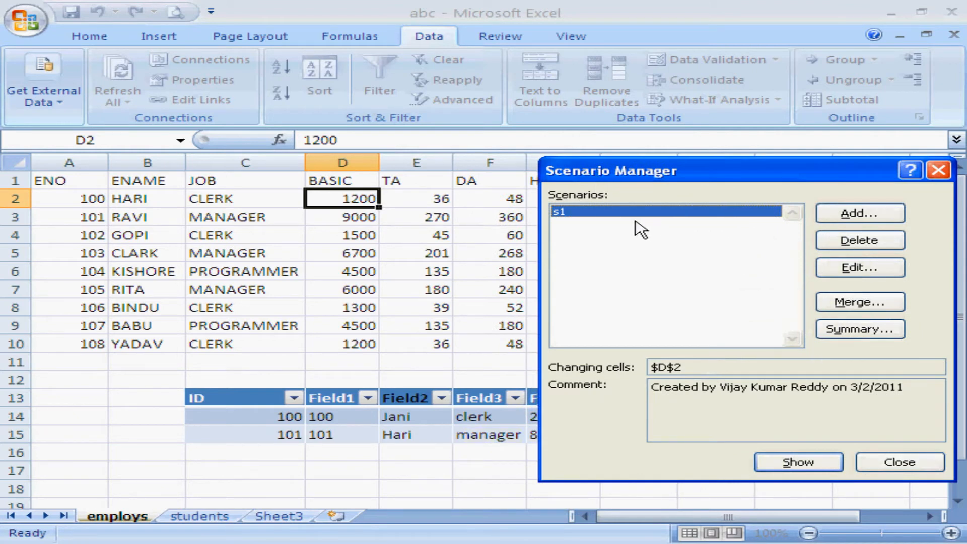
{"action": "left_click", "coordinate": [790, 468]}
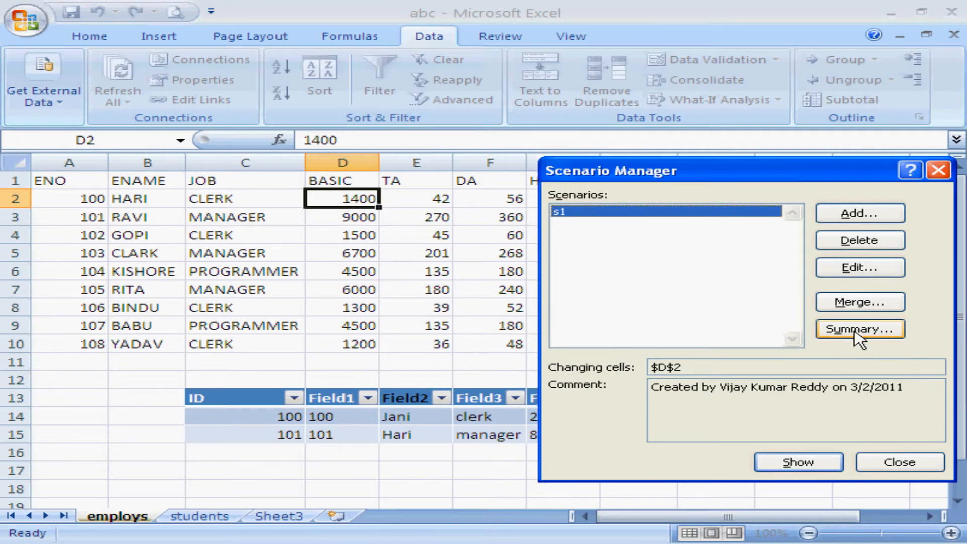
Delete scenario s1, close Scenario Manager and select the empty cell I13.
{"action": "left_click", "coordinate": [870, 247]}
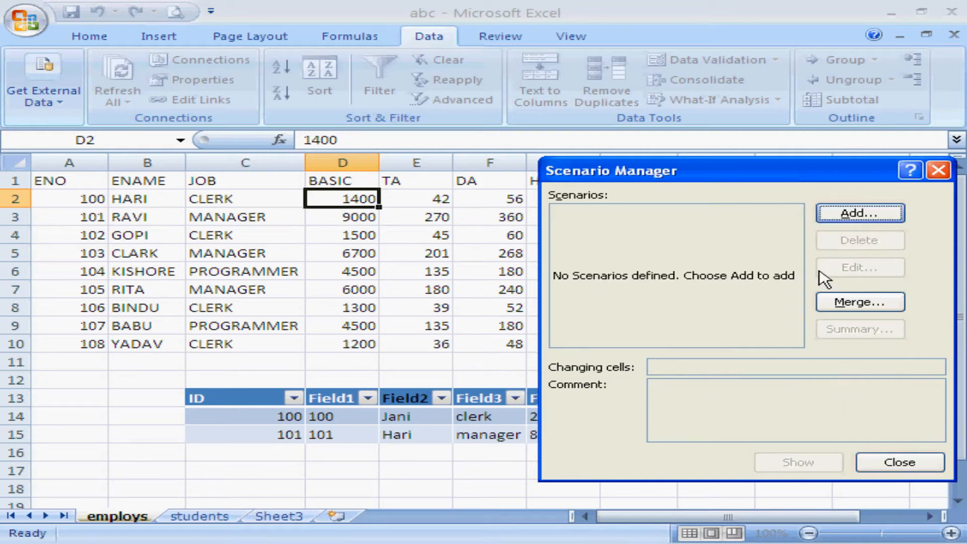
{"action": "left_click", "coordinate": [900, 462]}
{"action": "left_click", "coordinate": [669, 472]}
{"action": "left_click", "coordinate": [713, 403]}
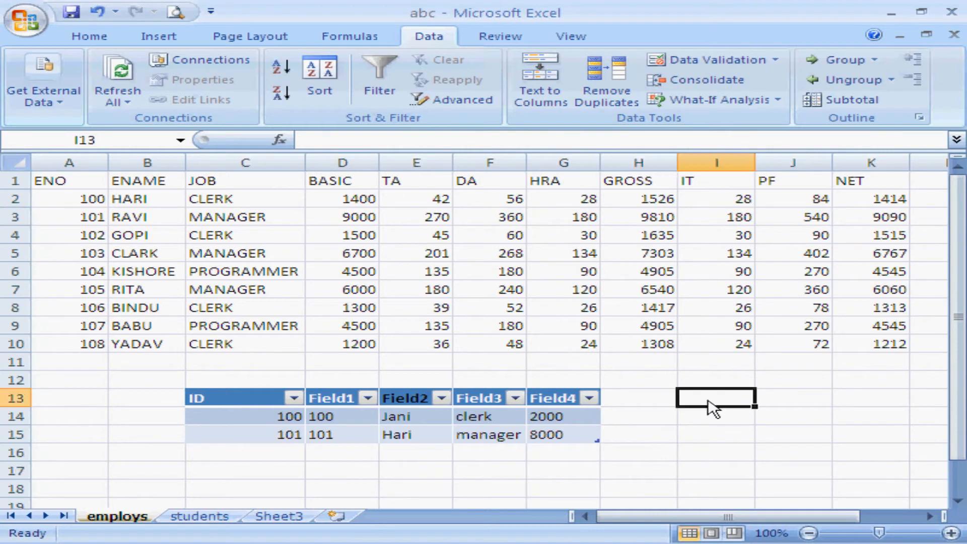
{"action": "left_click", "coordinate": [778, 101]}
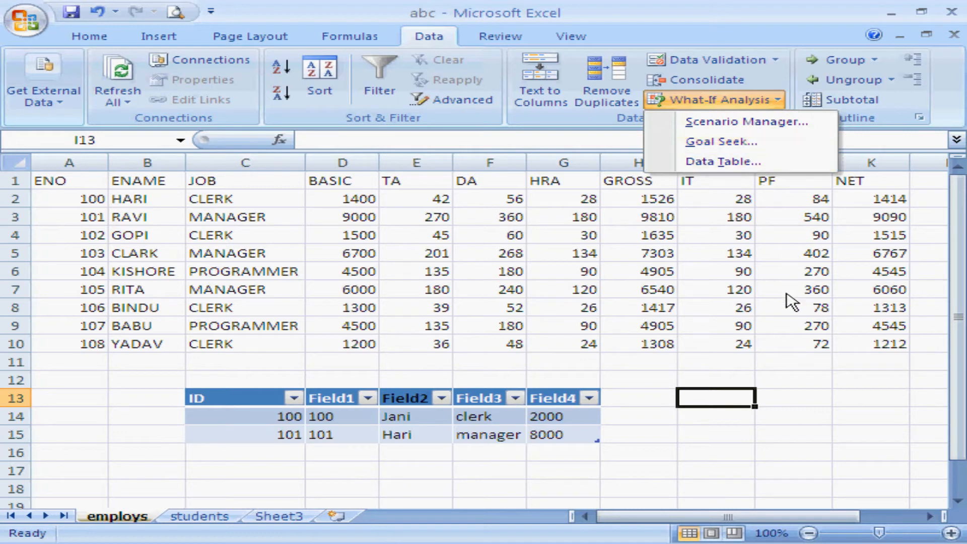
{"action": "left_click", "coordinate": [800, 376]}
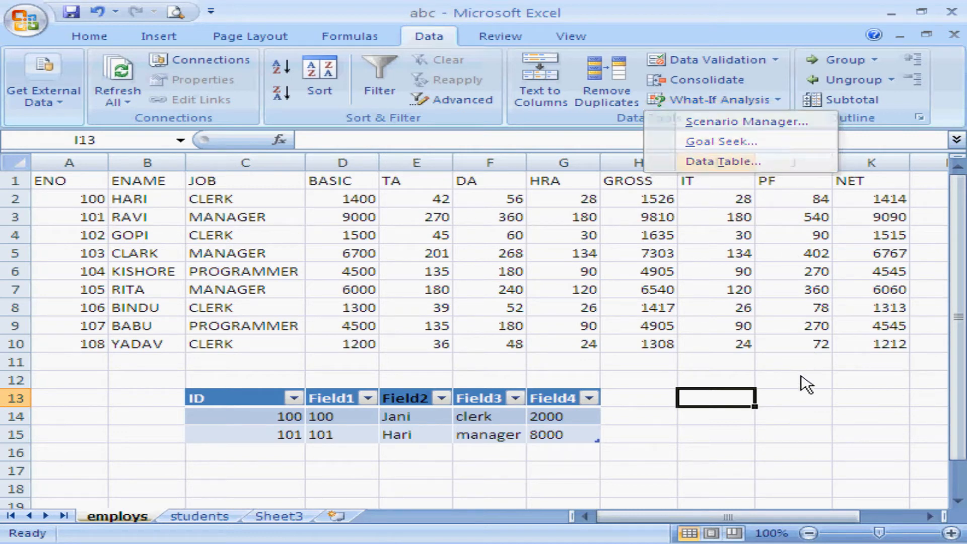
{"action": "left_click", "coordinate": [682, 379]}
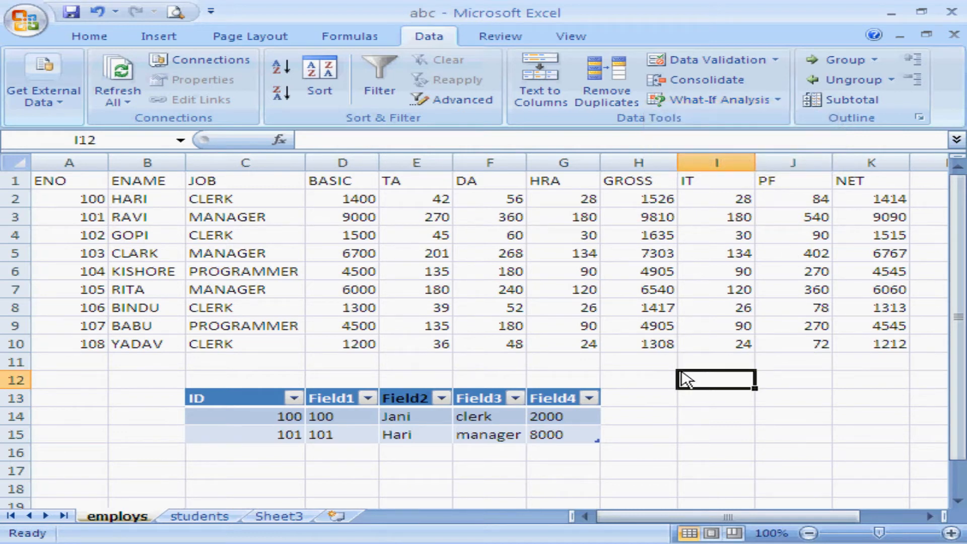
Run Goal Seek to bring the GROSS cell H2 to 1700 by changing D2, and discard the solution.
{"action": "left_click", "coordinate": [655, 202]}
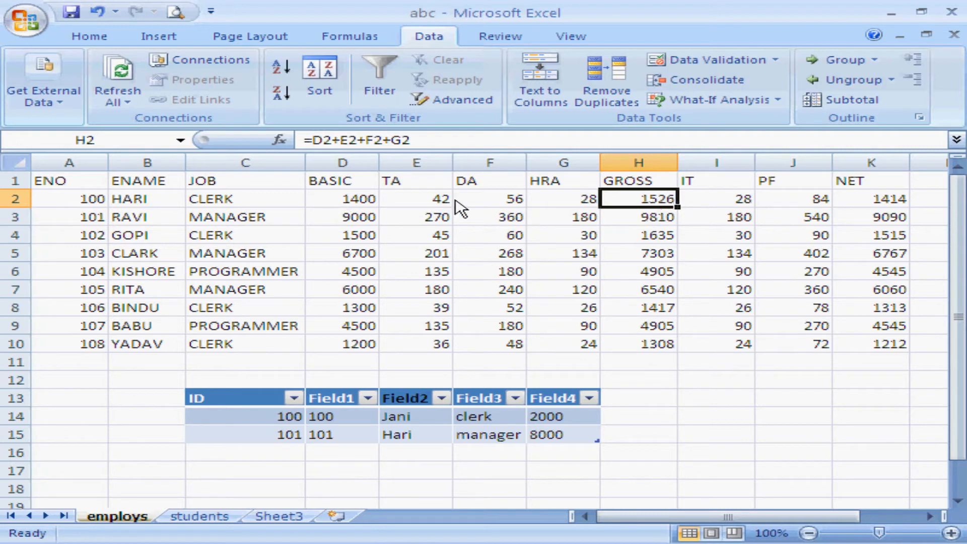
{"action": "left_click", "coordinate": [776, 102]}
{"action": "left_click", "coordinate": [745, 143]}
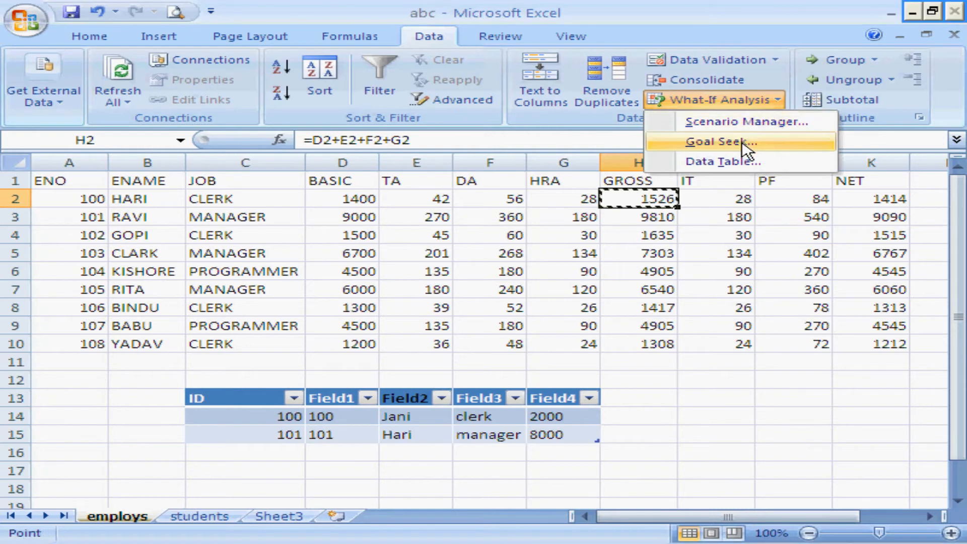
{"action": "left_click_drag", "start_coordinate": [755, 272], "coordinate": [766, 299]}
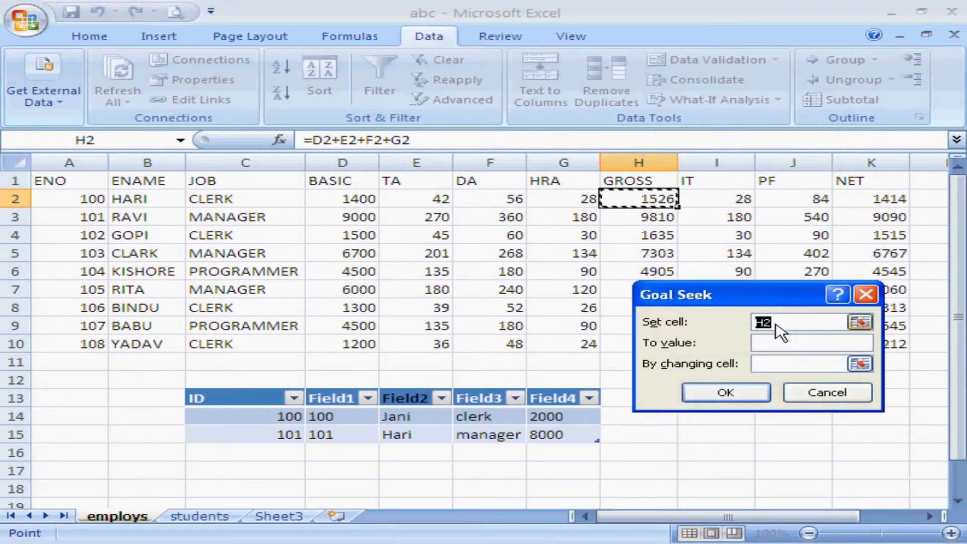
{"action": "left_click", "coordinate": [787, 346]}
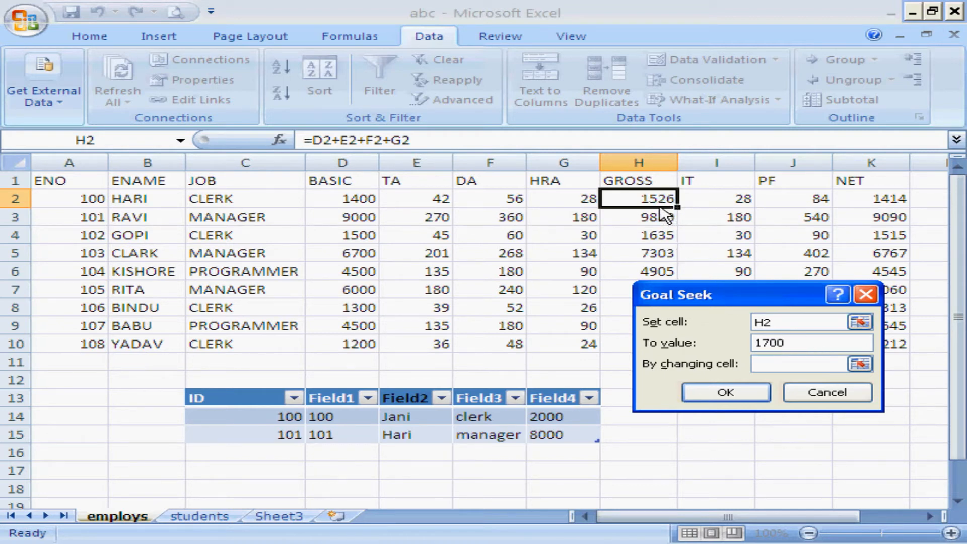
{"action": "left_click", "coordinate": [805, 371]}
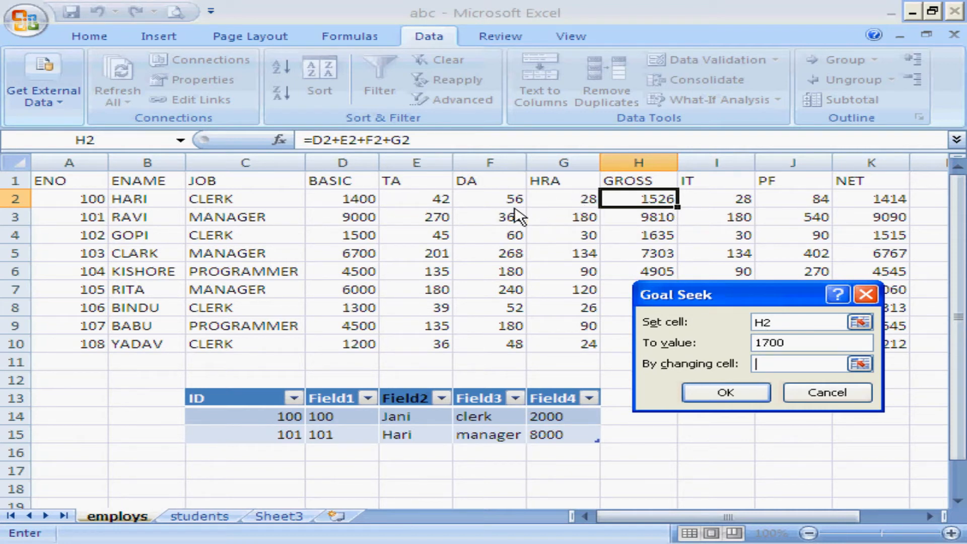
{"action": "left_click", "coordinate": [367, 201]}
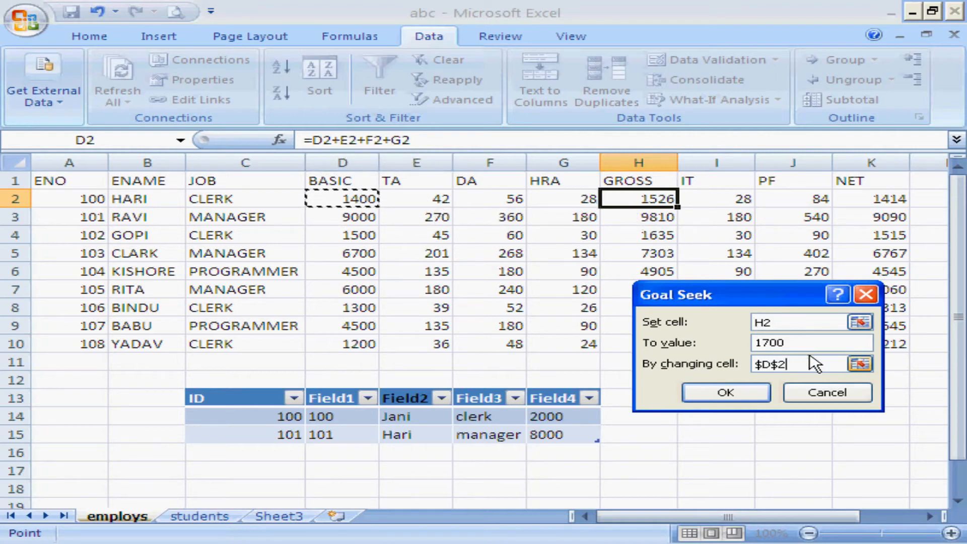
{"action": "left_click", "coordinate": [735, 399]}
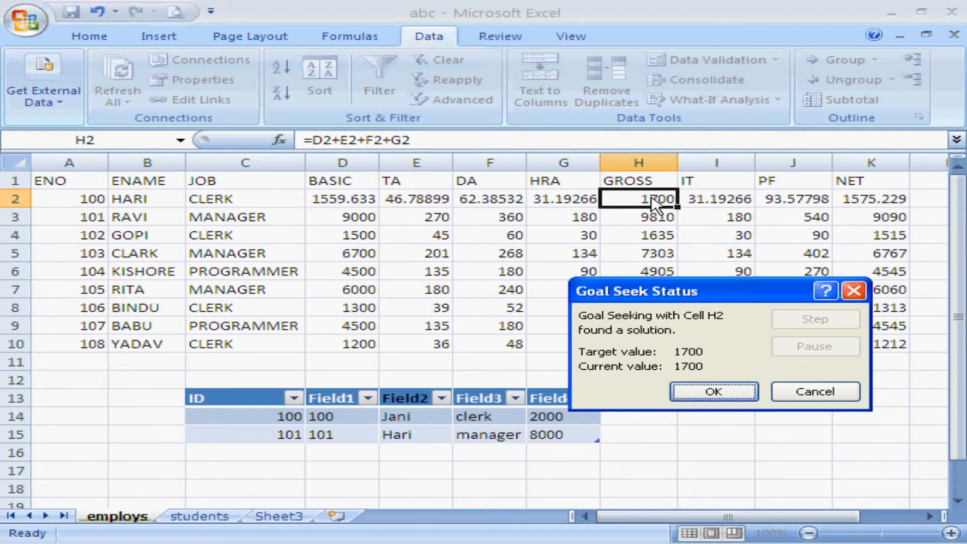
{"action": "left_click", "coordinate": [817, 393]}
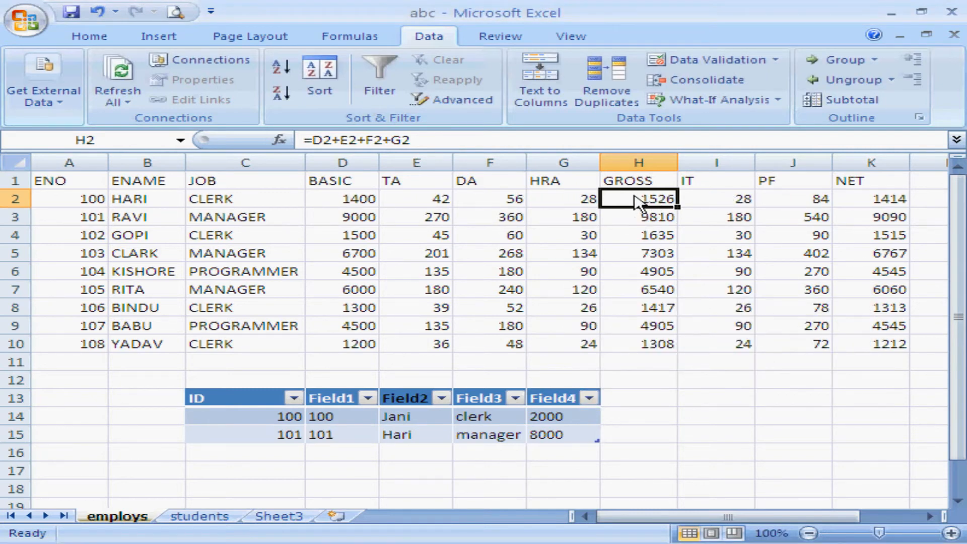
Insert a new worksheet after Sheet3 and select its cell B5.
{"action": "left_click", "coordinate": [777, 100]}
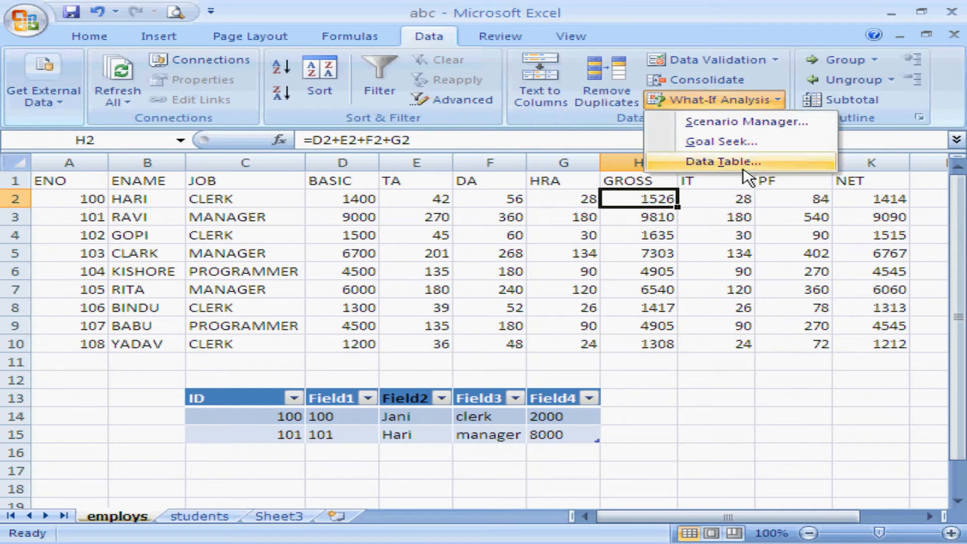
{"action": "left_click", "coordinate": [959, 491]}
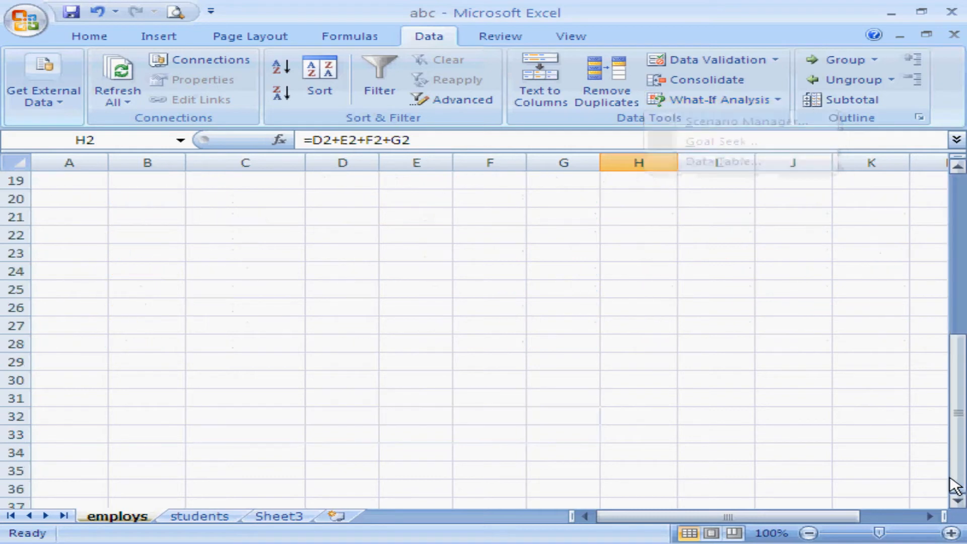
{"action": "left_click", "coordinate": [269, 518]}
{"action": "left_click", "coordinate": [336, 513]}
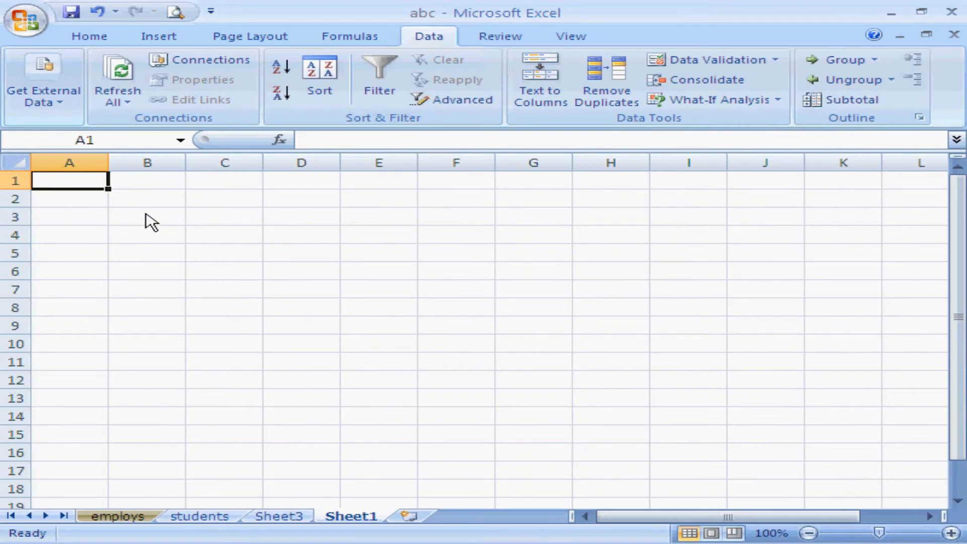
{"action": "left_click", "coordinate": [151, 255]}
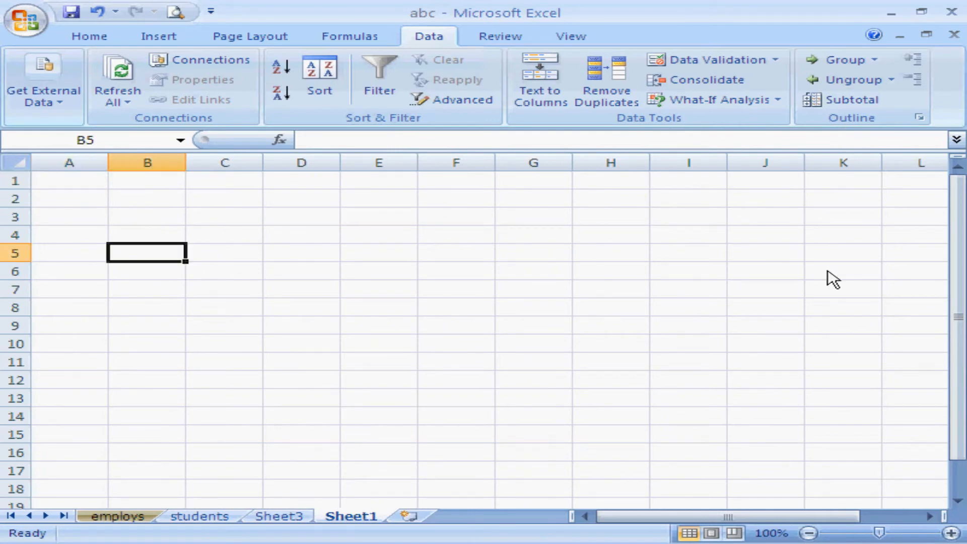
Enter the numbers 1 to 5 down cells B5 to B9.
{"action": "type", "text": "1"}
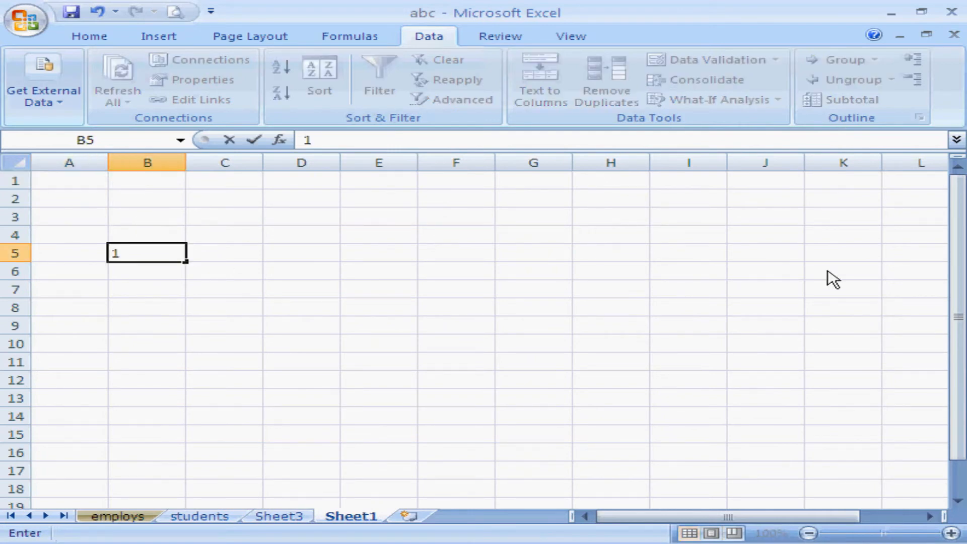
{"action": "key", "text": "Return"}
{"action": "type", "text": "2"}
{"action": "key", "text": "Return"}
{"action": "type", "text": "3"}
{"action": "key", "text": "Return"}
{"action": "type", "text": "4"}
{"action": "key", "text": "Return"}
{"action": "type", "text": "5"}
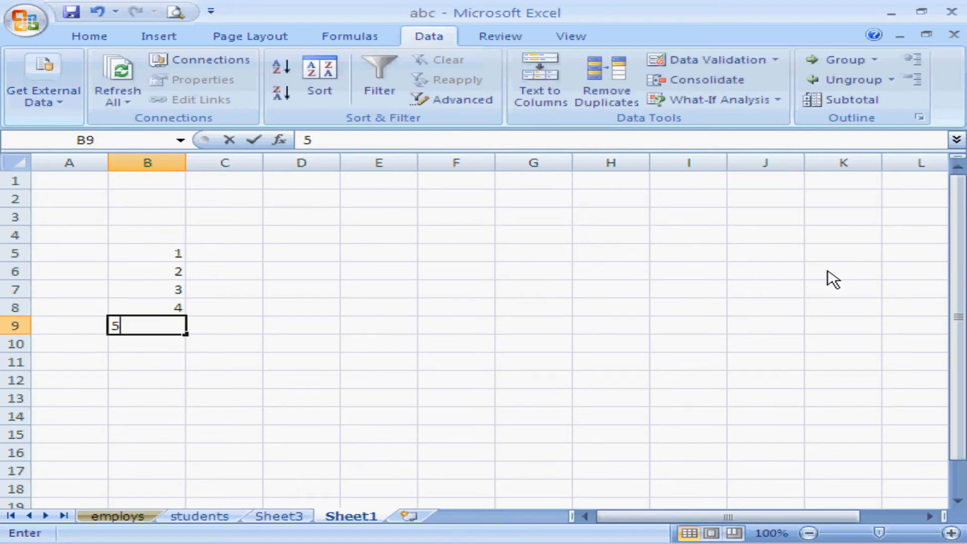
{"action": "key", "text": "Return"}
Clear the numbers from cells B5 to B9.
{"action": "key", "text": "Up"}
{"action": "key", "text": "Up"}
{"action": "key", "text": "Up"}
{"action": "key", "text": "Up"}
{"action": "key", "text": "Up"}
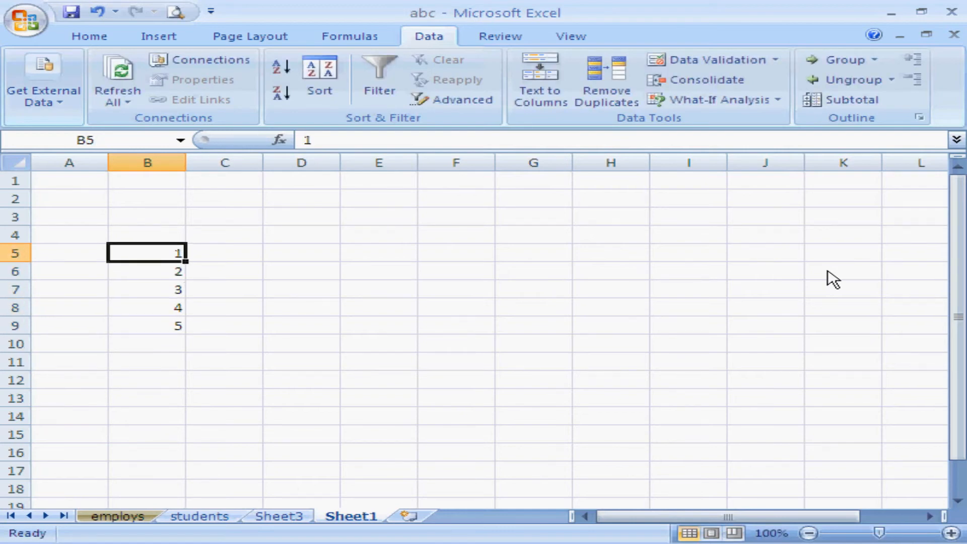
{"action": "key", "text": "shift+Down"}
{"action": "key", "text": "shift+Down"}
{"action": "key", "text": "shift+Down"}
{"action": "key", "text": "shift+Down"}
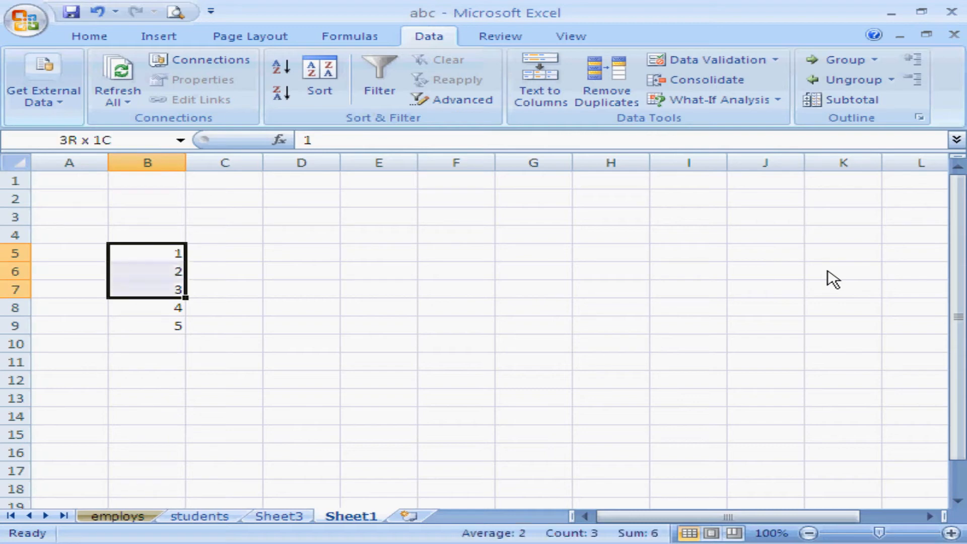
{"action": "key", "text": "Delete"}
Enter the numbers 1 to 5 down column A in cells A5 to A9.
{"action": "key", "text": "Left"}
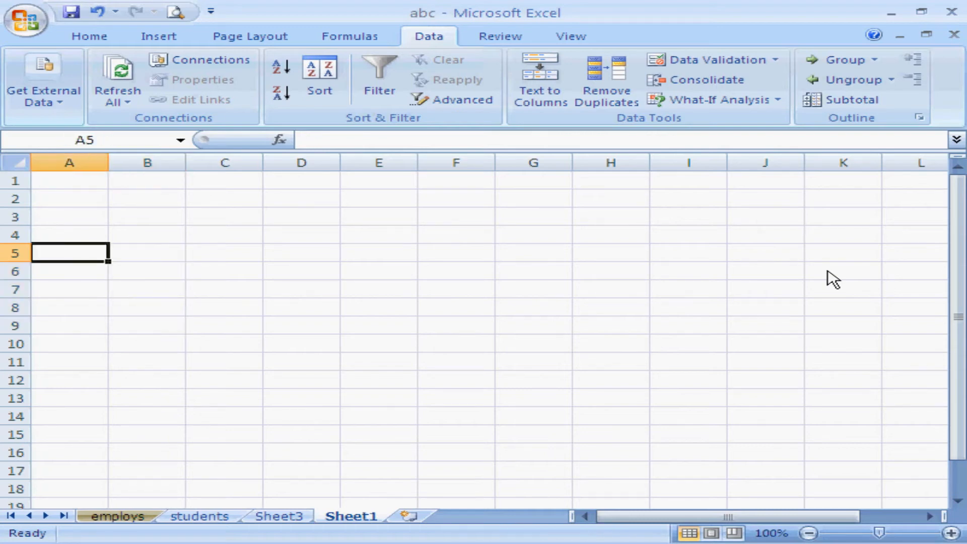
{"action": "type", "text": "1"}
{"action": "key", "text": "Return"}
{"action": "type", "text": "2"}
{"action": "key", "text": "Return"}
{"action": "type", "text": "3"}
{"action": "key", "text": "Return"}
{"action": "type", "text": "4"}
{"action": "key", "text": "Return"}
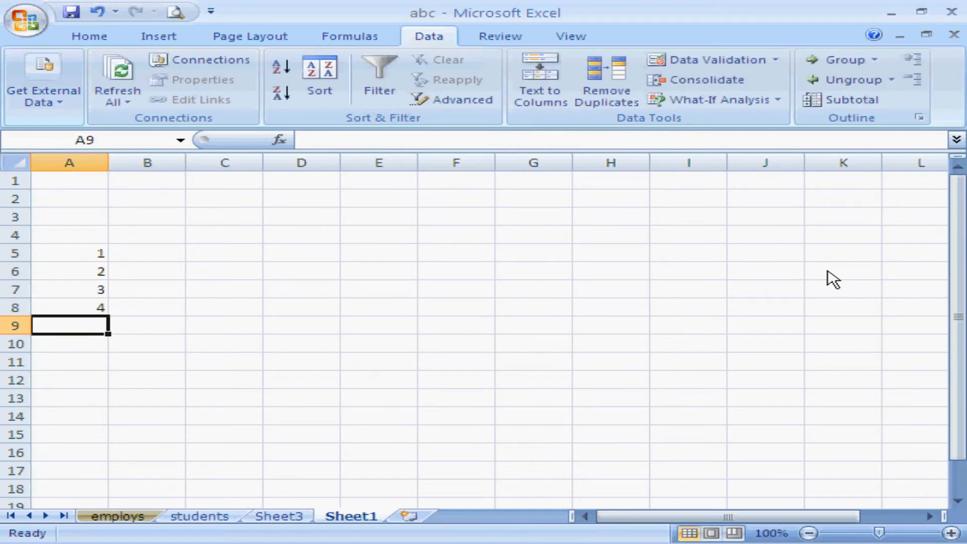
{"action": "type", "text": "5"}
{"action": "key", "text": "Return"}
Enter 100, 200, 300, 400 and 500 across row 4 in cells B4 to F4.
{"action": "key", "text": "Up"}
{"action": "key", "text": "Up"}
{"action": "key", "text": "Up"}
{"action": "key", "text": "Up"}
{"action": "key", "text": "Up"}
{"action": "key", "text": "Up"}
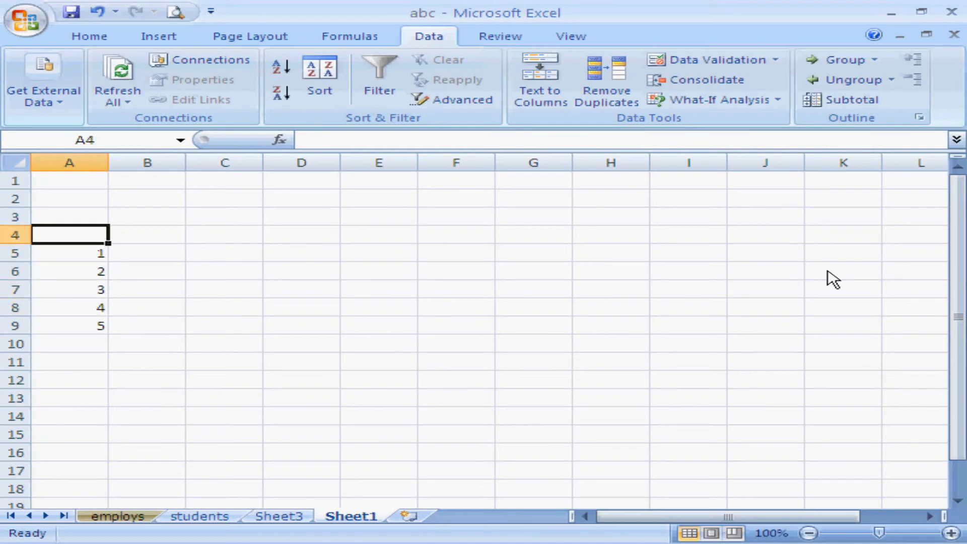
{"action": "key", "text": "Right"}
{"action": "type", "text": "10"}
{"action": "key", "text": "Right"}
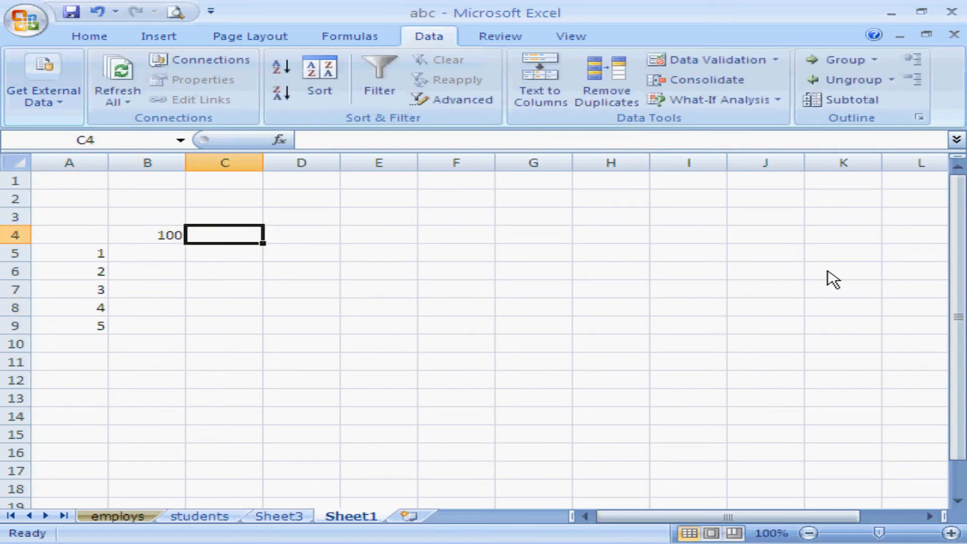
{"action": "type", "text": "200"}
{"action": "key", "text": "Right"}
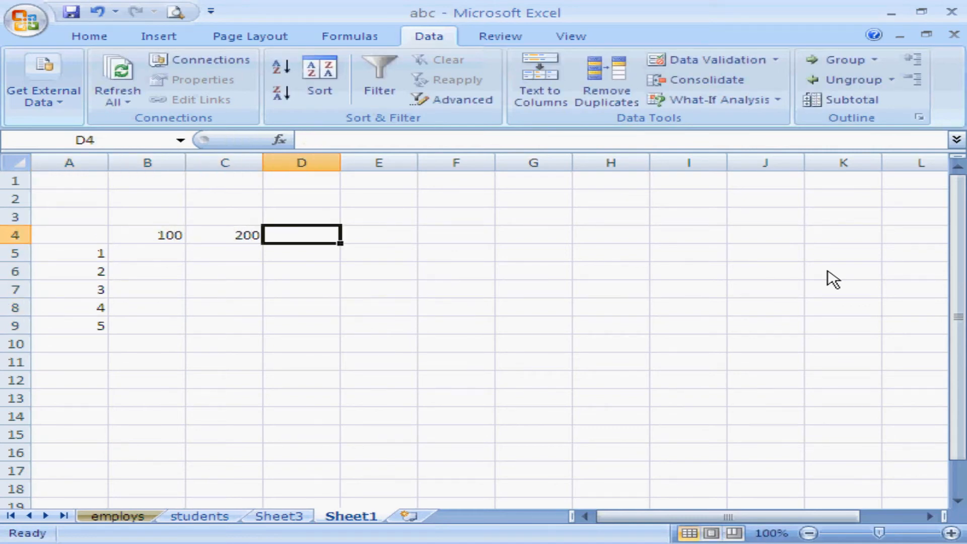
{"action": "type", "text": "300"}
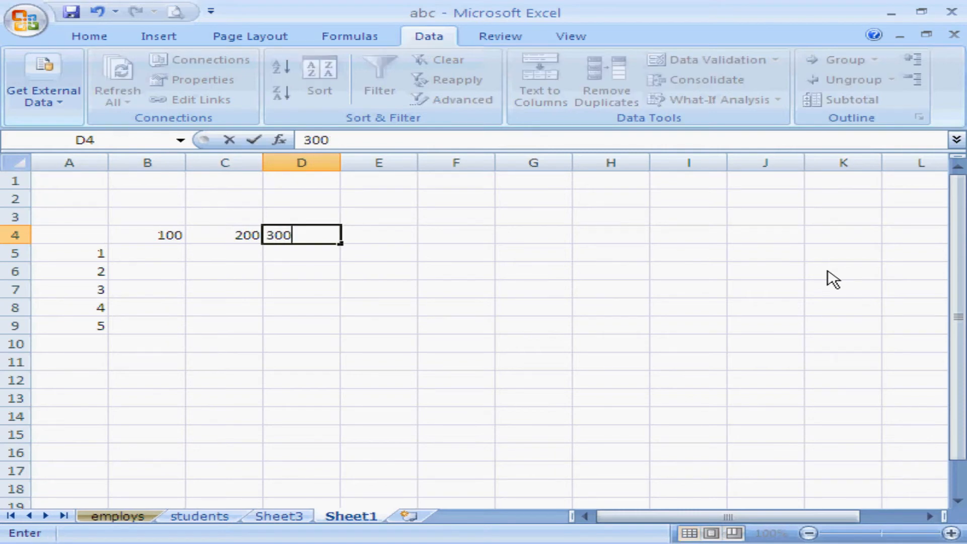
{"action": "key", "text": "Right"}
{"action": "type", "text": "400"}
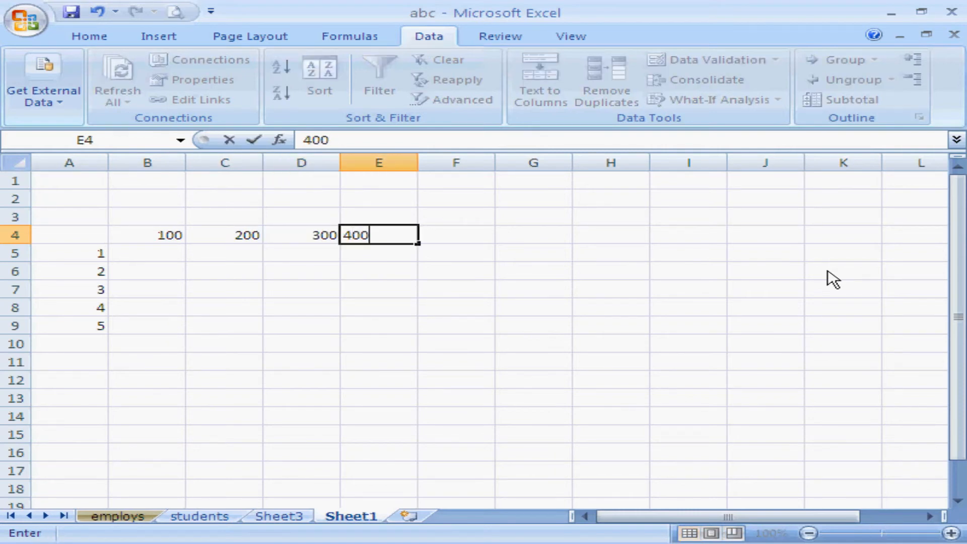
{"action": "key", "text": "Right"}
{"action": "type", "text": "5"}
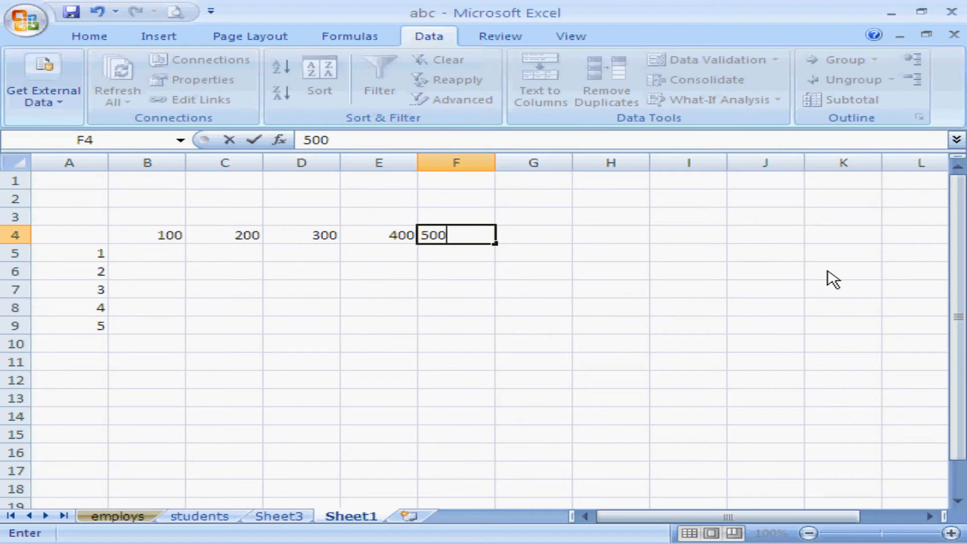
{"action": "key", "text": "Return"}
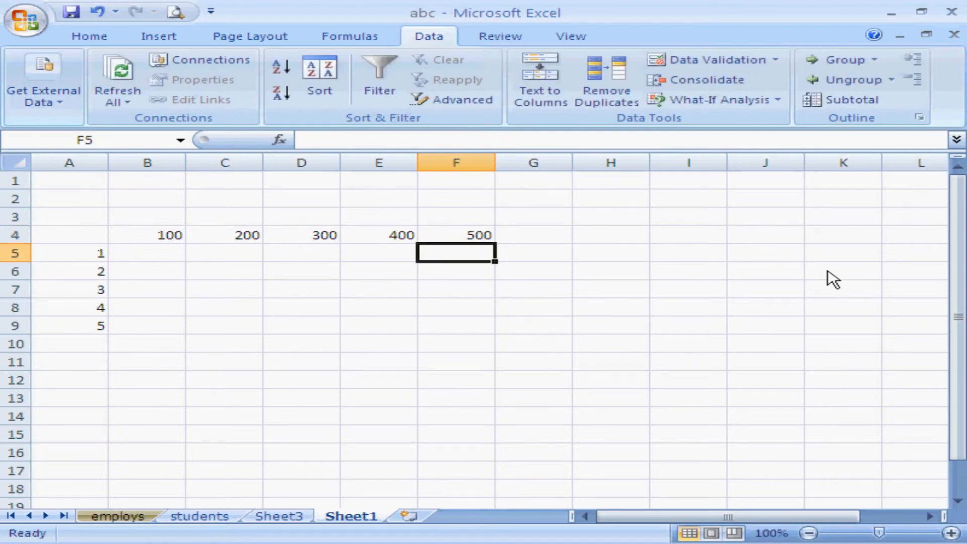
{"action": "left_click", "coordinate": [168, 240]}
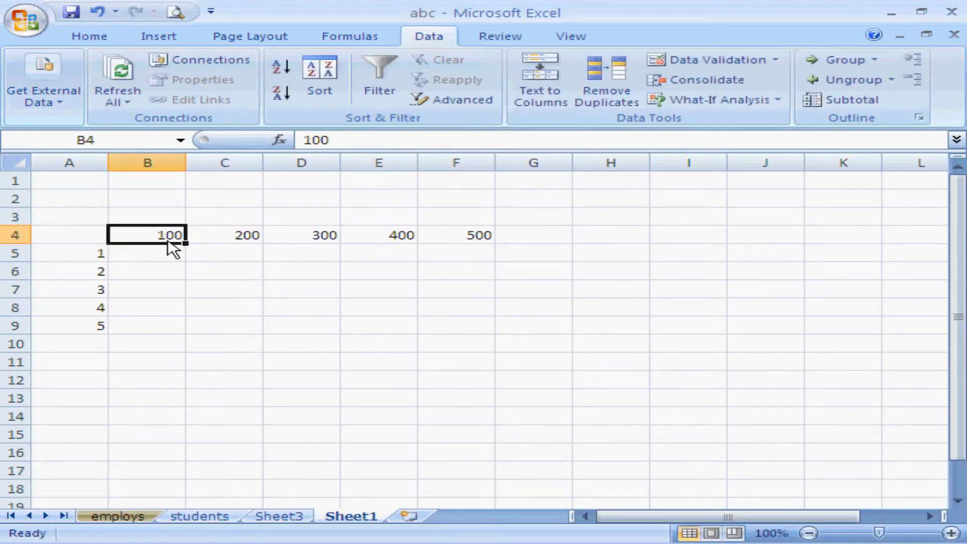
{"action": "left_click", "coordinate": [99, 257]}
{"action": "left_click", "coordinate": [168, 240]}
{"action": "left_click", "coordinate": [101, 280]}
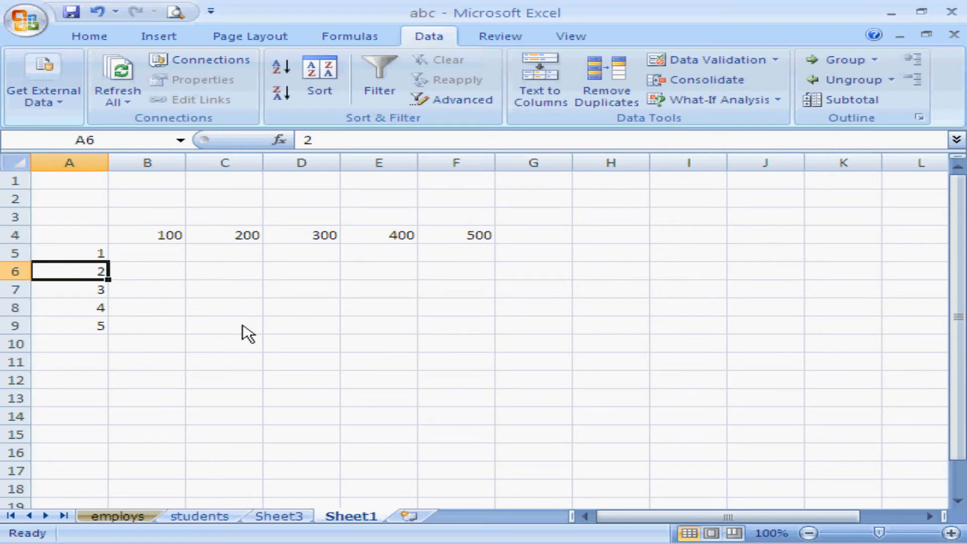
{"action": "left_click", "coordinate": [101, 240]}
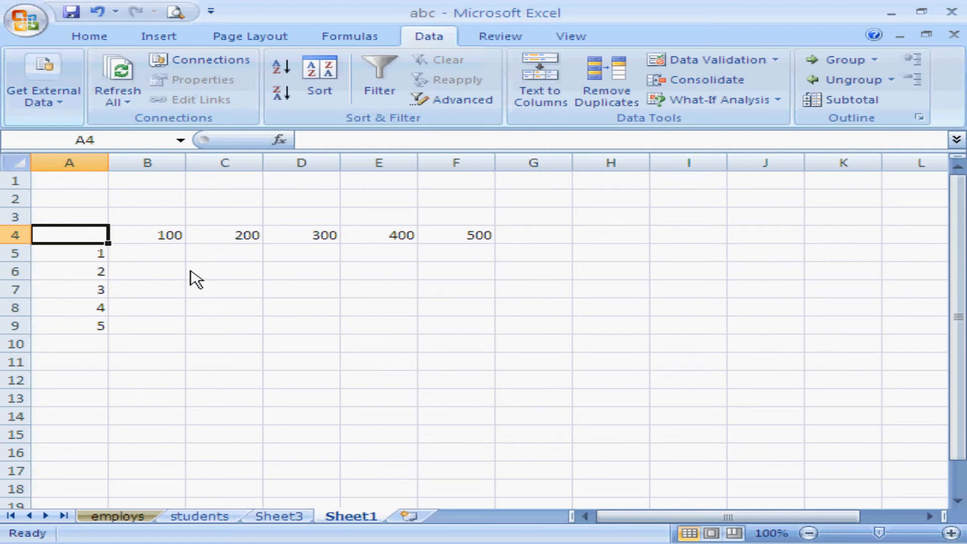
{"action": "type", "text": "="}
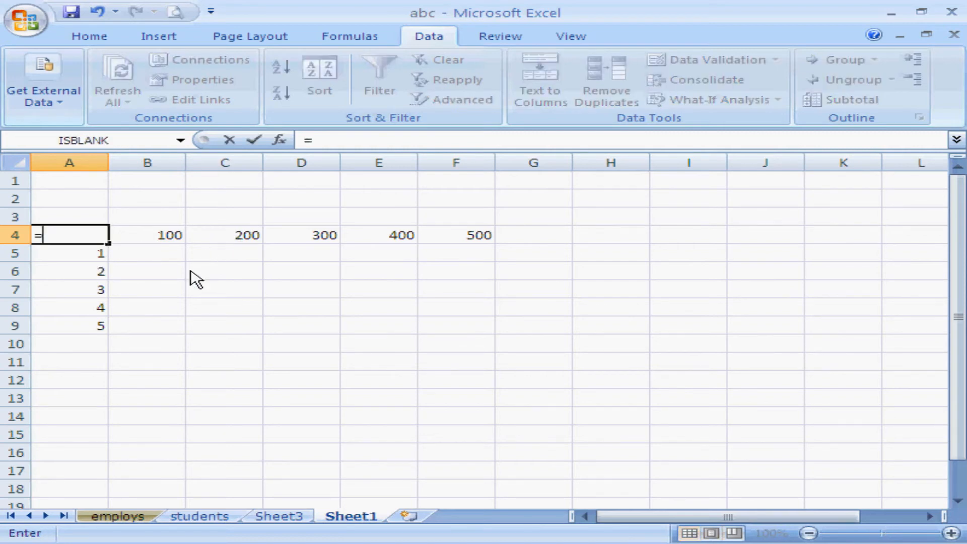
{"action": "key", "text": "BackSpace"}
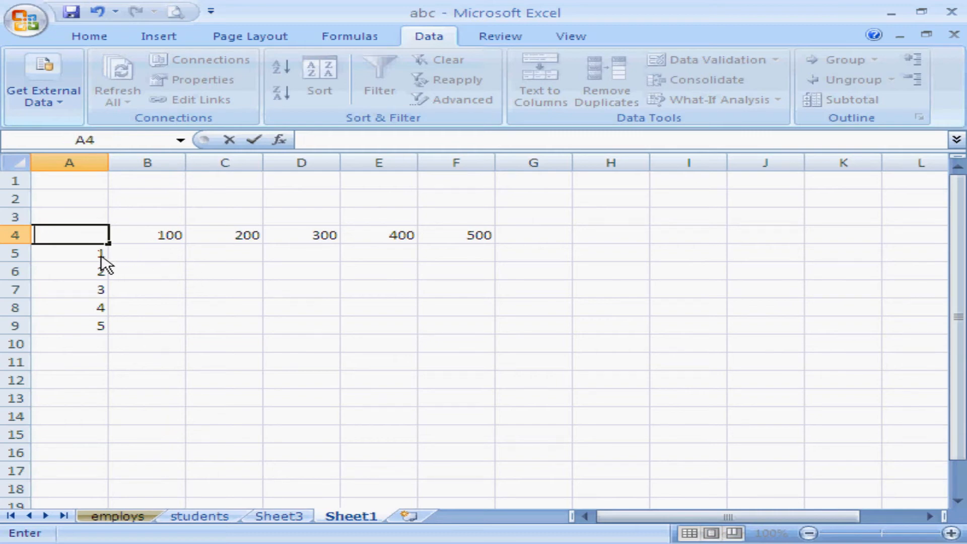
{"action": "left_click", "coordinate": [97, 258]}
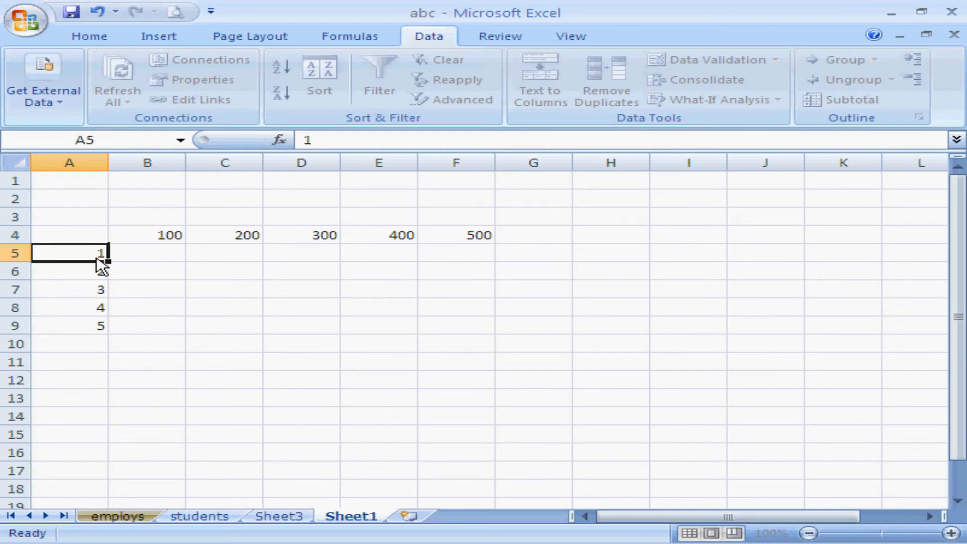
{"action": "left_click", "coordinate": [165, 238]}
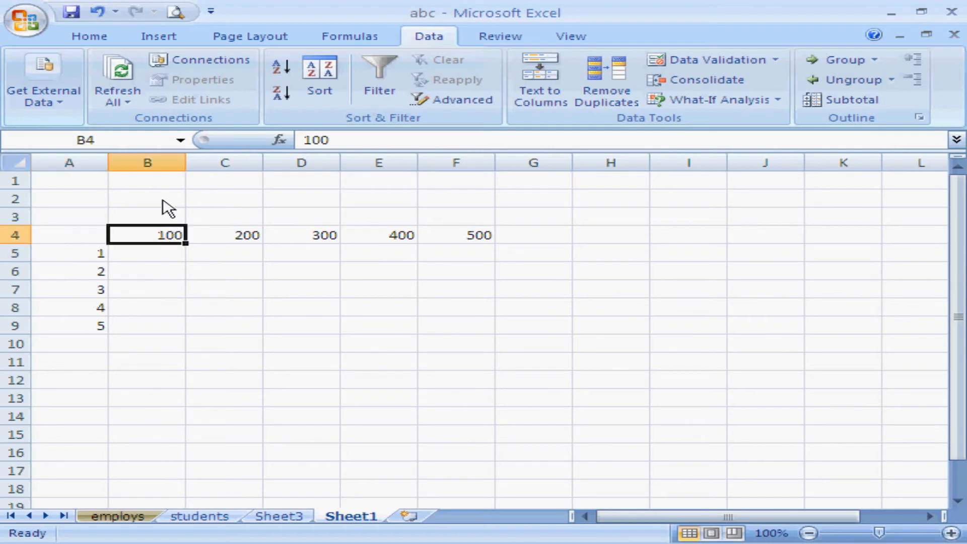
{"action": "left_click", "coordinate": [96, 254]}
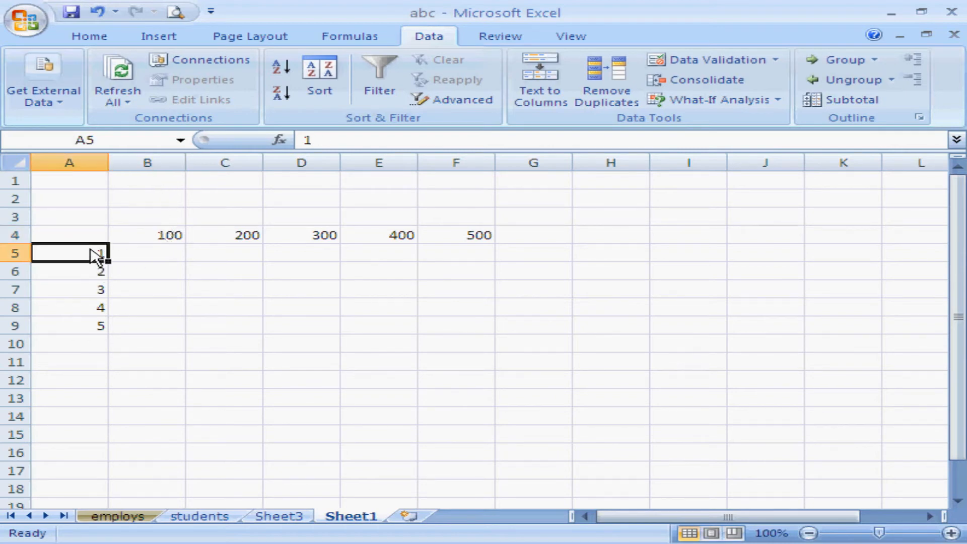
Link cell B1 to the first row value with the formula =a5.
{"action": "left_click", "coordinate": [148, 186]}
{"action": "type", "text": "="}
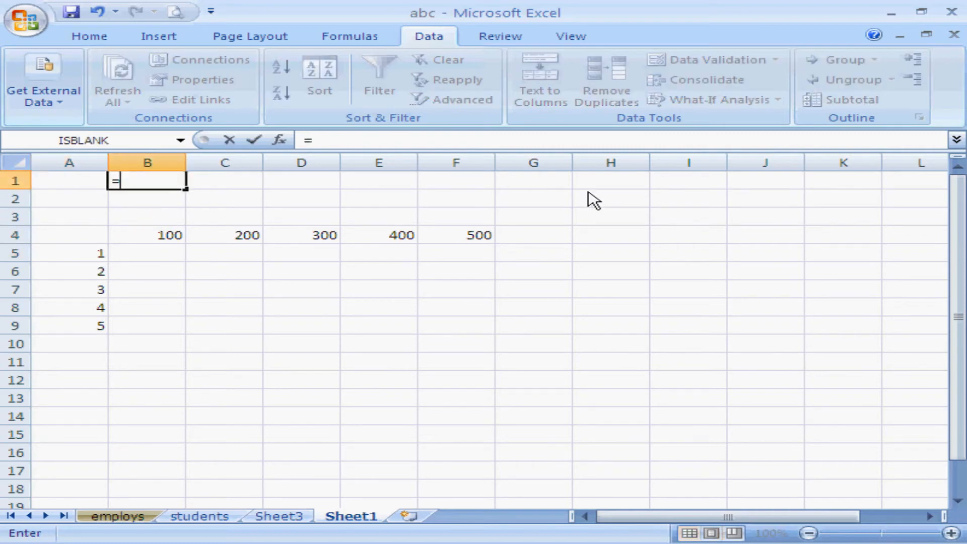
{"action": "type", "text": "a5"}
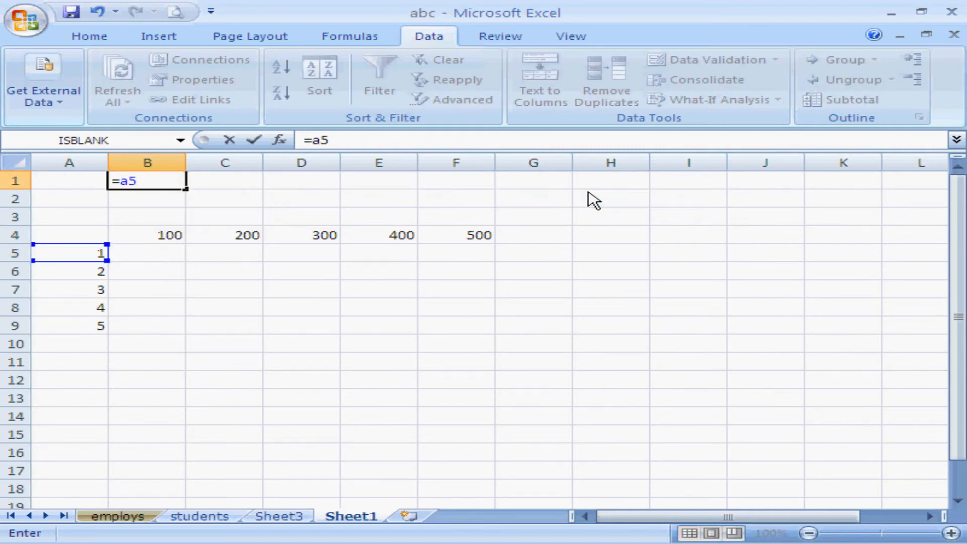
{"action": "key", "text": "Return"}
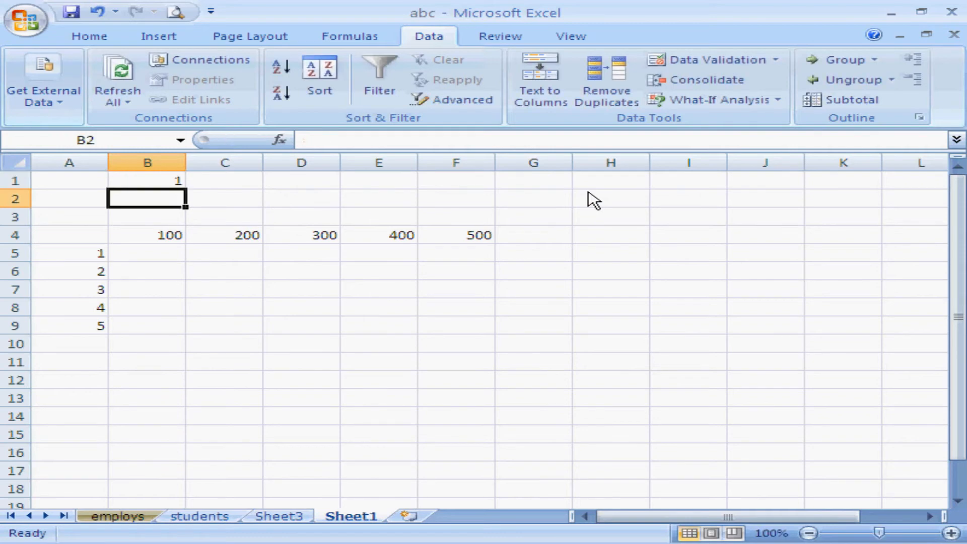
Link cell B2 to the first column heading with the formula =b4.
{"action": "left_click", "coordinate": [174, 237]}
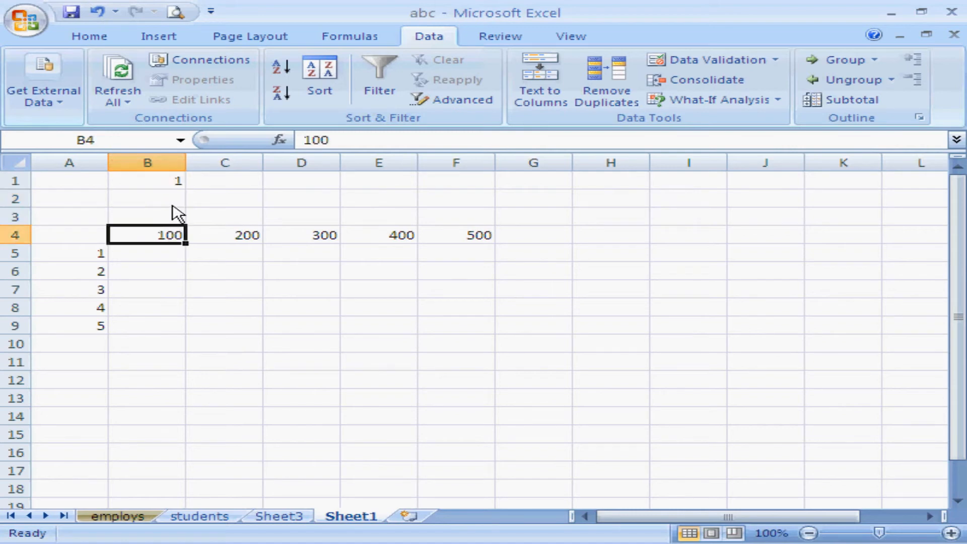
{"action": "left_click", "coordinate": [173, 204]}
{"action": "type", "text": "="}
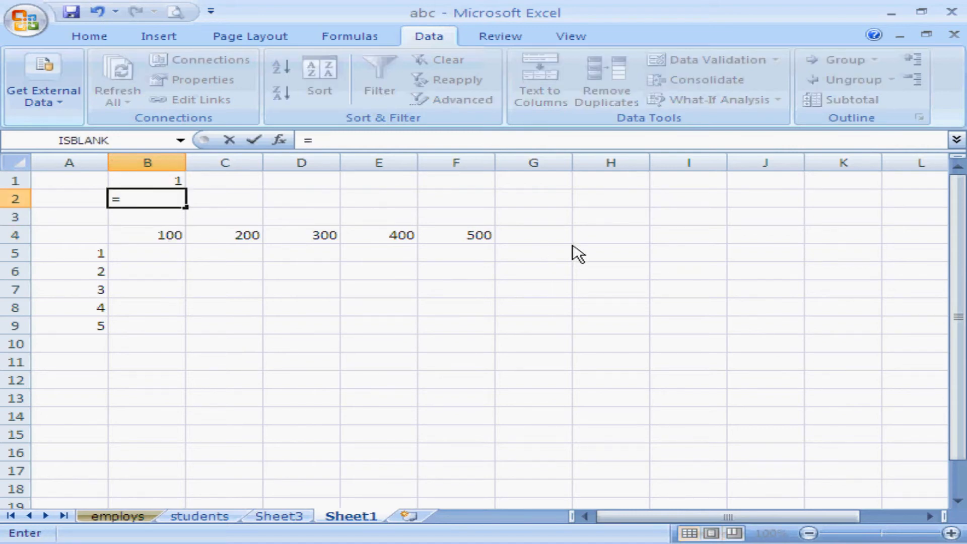
{"action": "type", "text": "b4"}
{"action": "key", "text": "Return"}
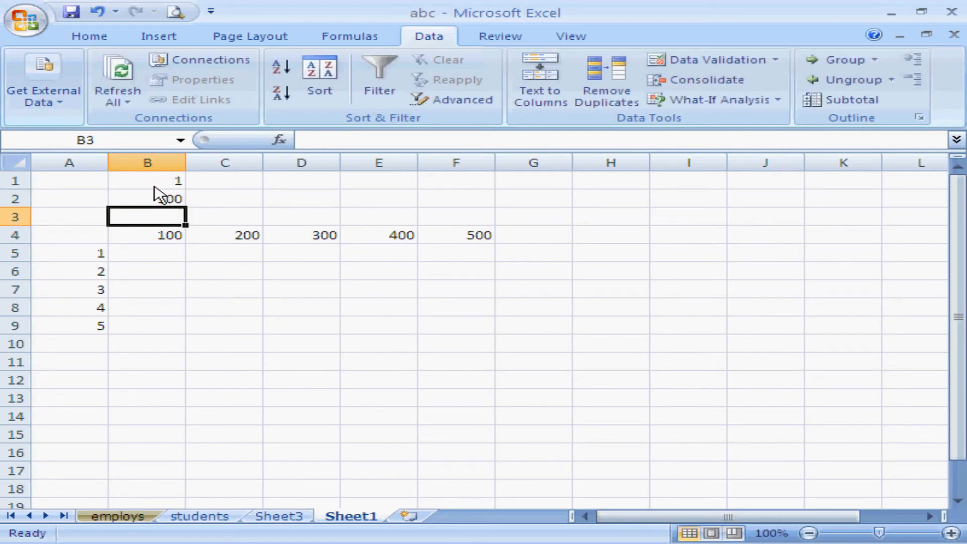
Enter the formula =b1*b2 in the table's corner cell A4.
{"action": "left_click", "coordinate": [96, 240]}
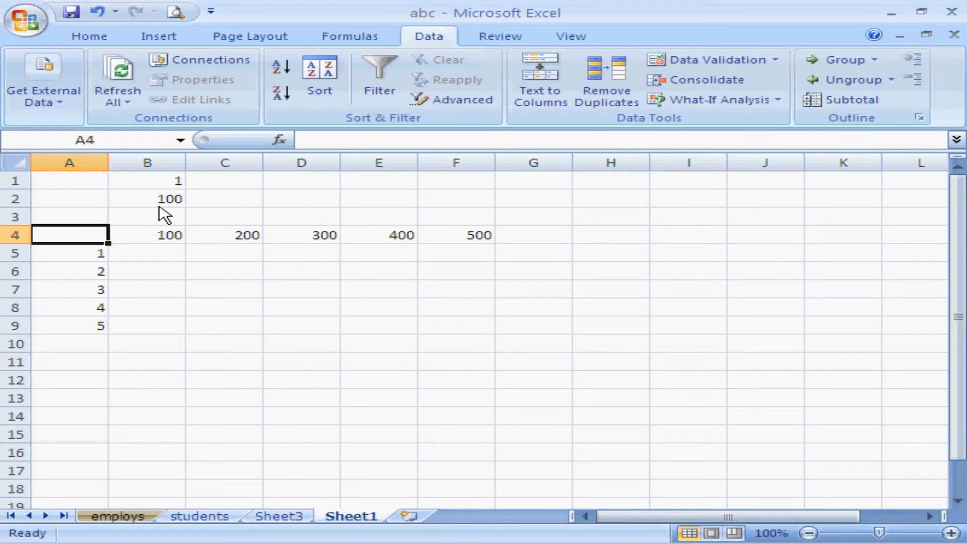
{"action": "type", "text": "="}
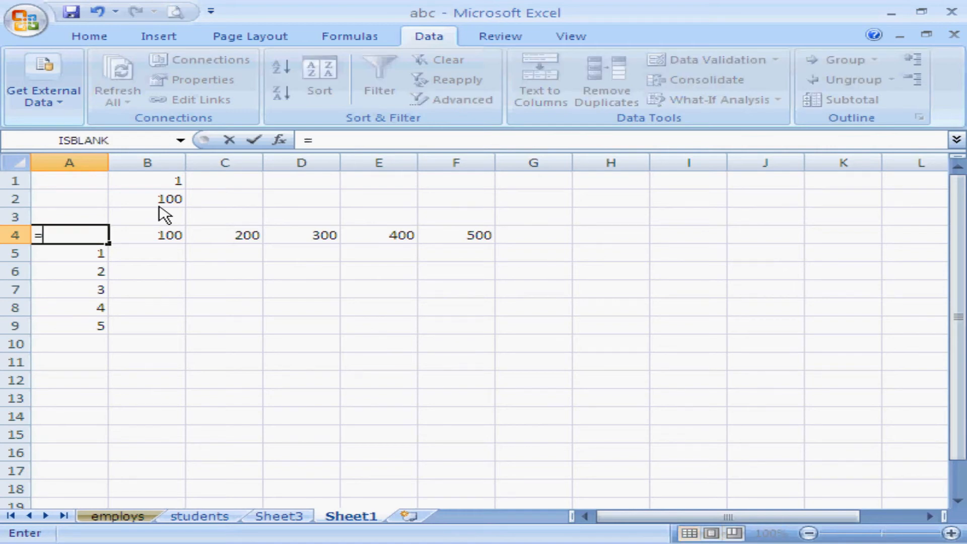
{"action": "type", "text": "b1"}
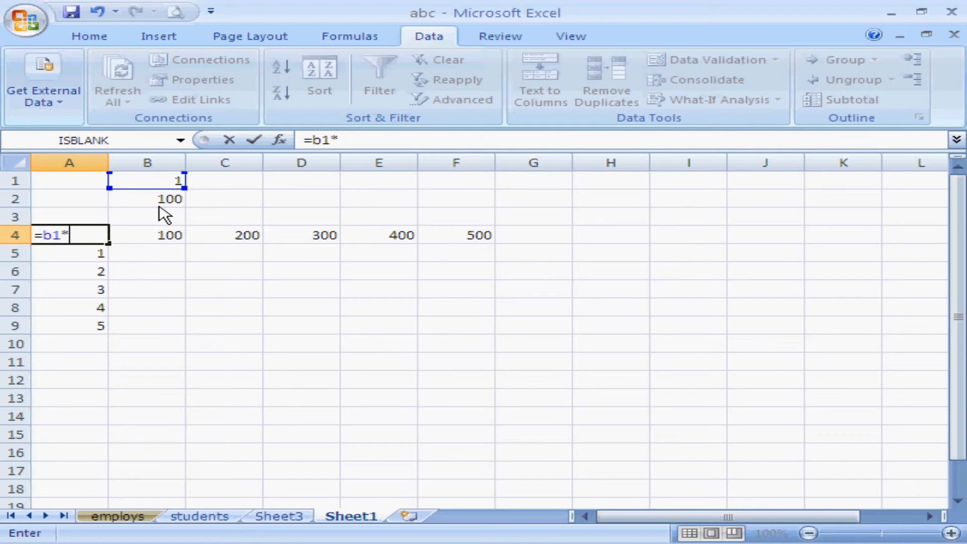
{"action": "type", "text": "*b"}
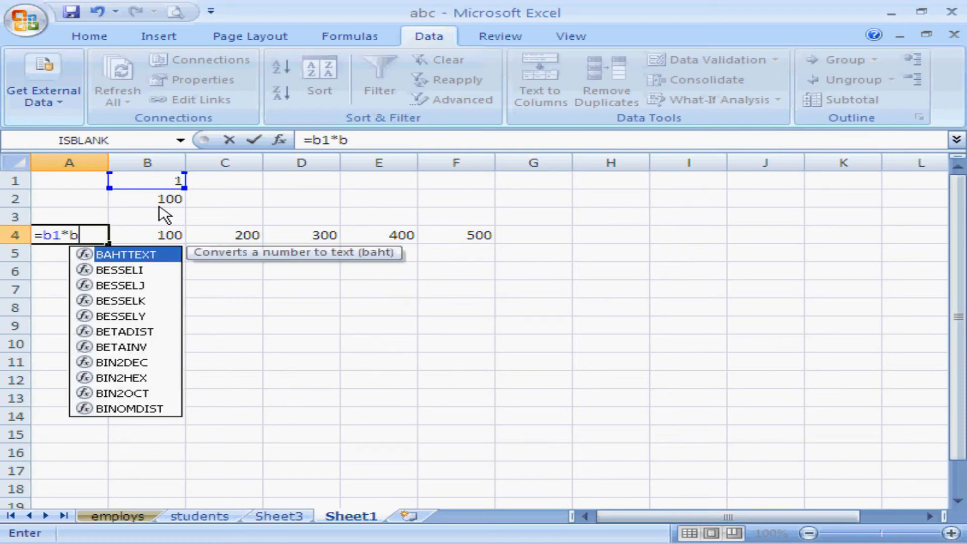
{"action": "type", "text": "2"}
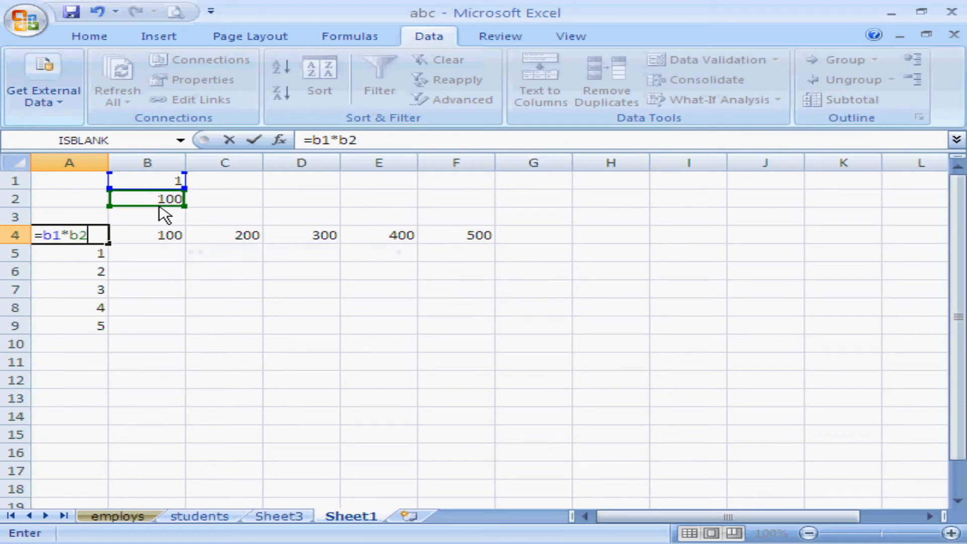
{"action": "key", "text": "Return"}
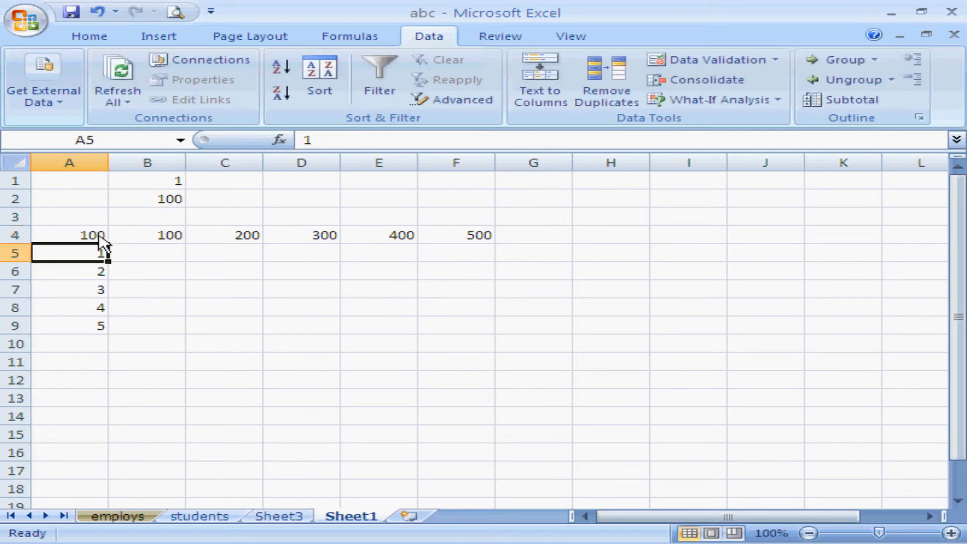
Create a two-variable data table over A4:F9 with B1 as the row input cell and B2 as the column input cell.
{"action": "left_click", "coordinate": [101, 237]}
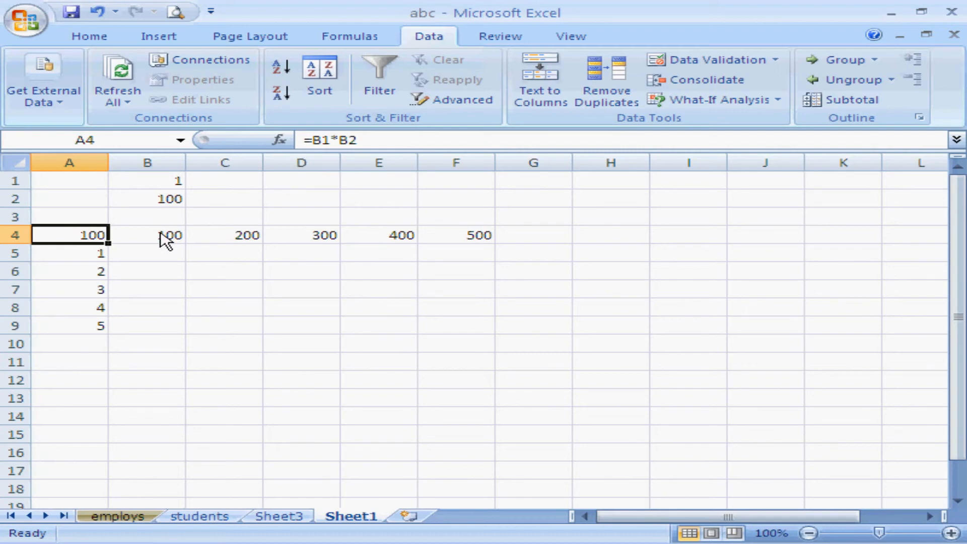
{"action": "left_click", "coordinate": [149, 251]}
{"action": "left_click_drag", "start_coordinate": [85, 237], "coordinate": [434, 320]}
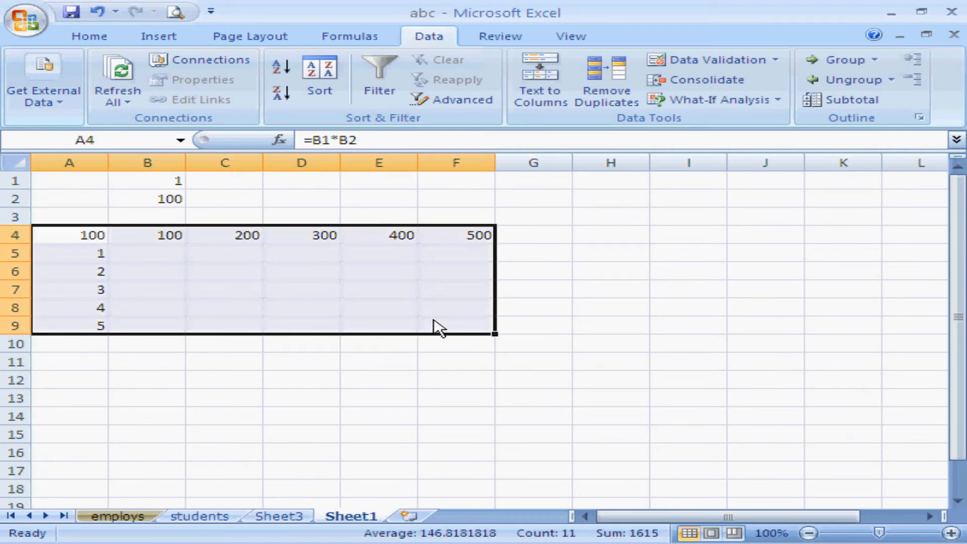
{"action": "left_click", "coordinate": [777, 101]}
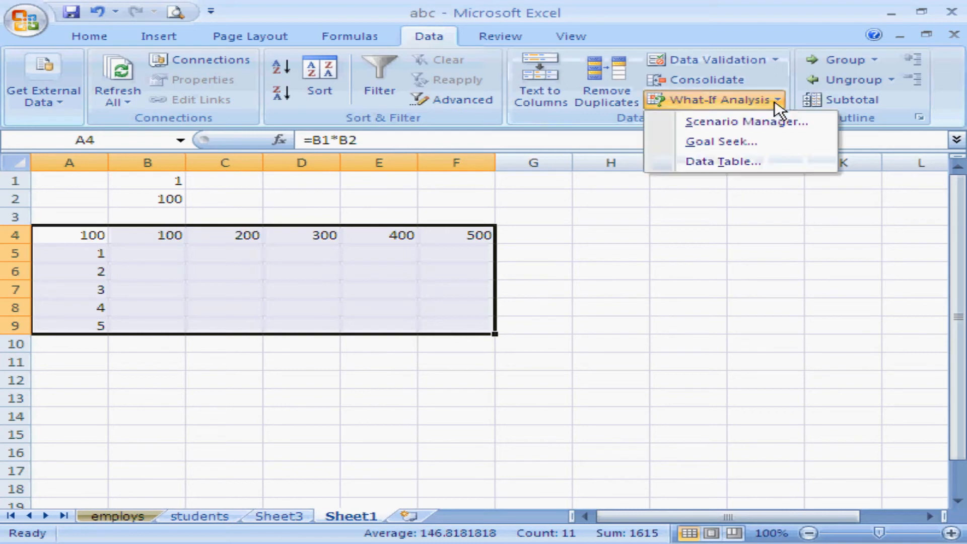
{"action": "left_click", "coordinate": [726, 162]}
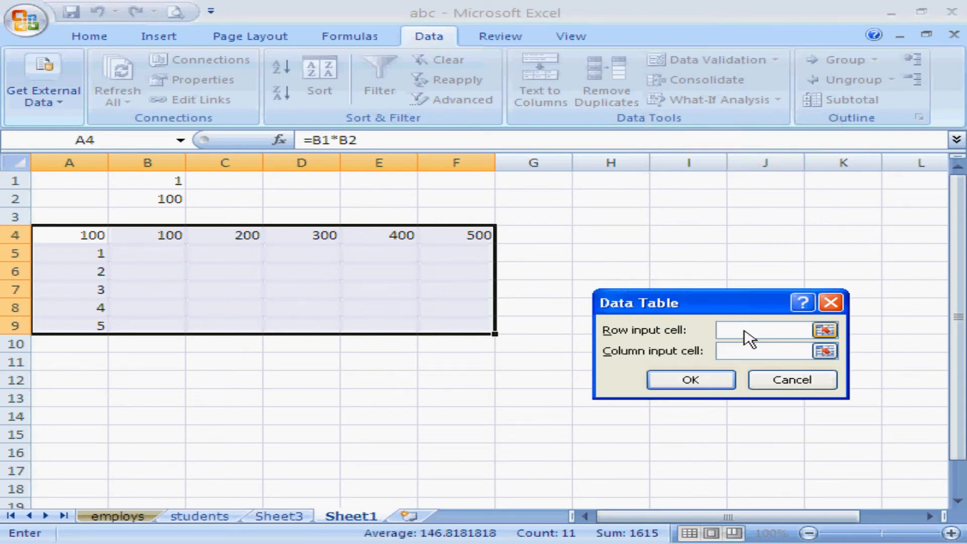
{"action": "left_click", "coordinate": [173, 182]}
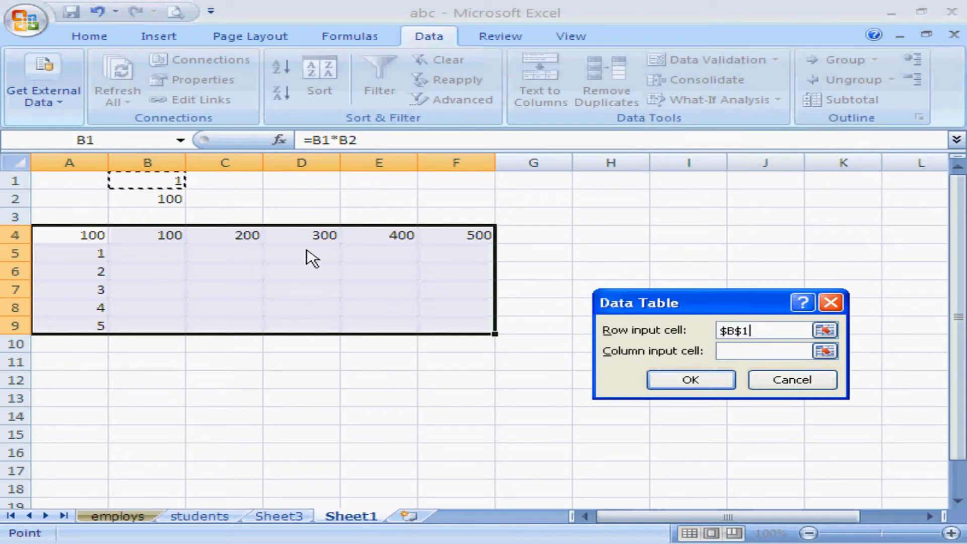
{"action": "left_click", "coordinate": [727, 353]}
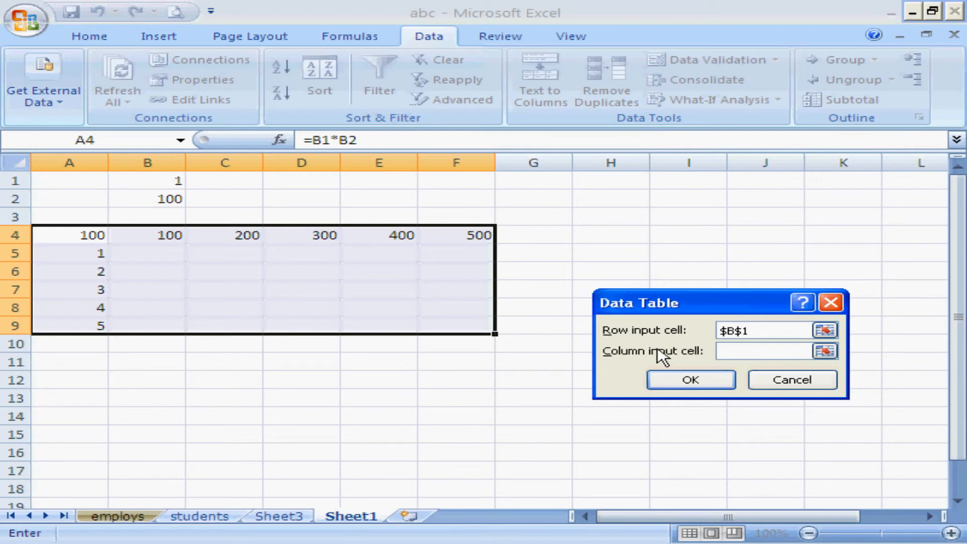
{"action": "left_click", "coordinate": [175, 202]}
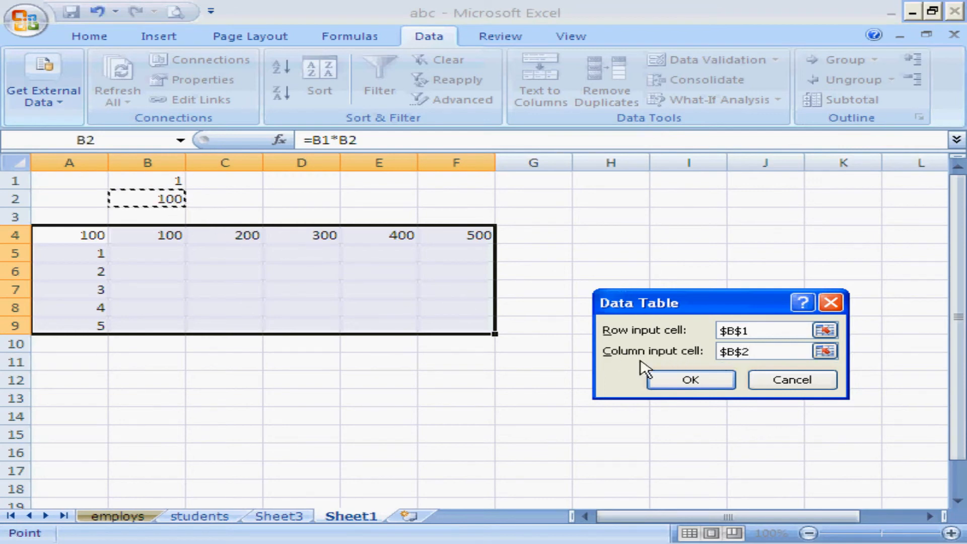
{"action": "left_click", "coordinate": [712, 385]}
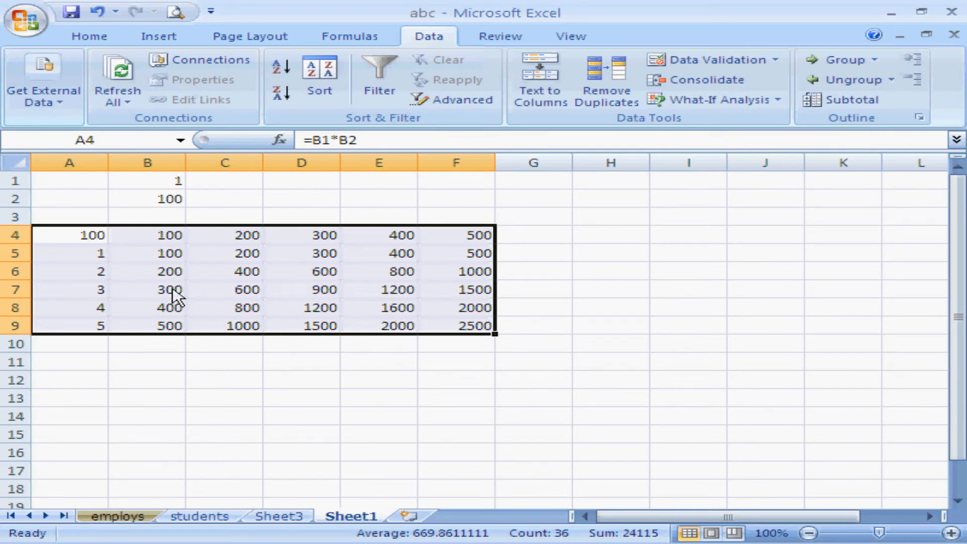
{"action": "left_click", "coordinate": [93, 245]}
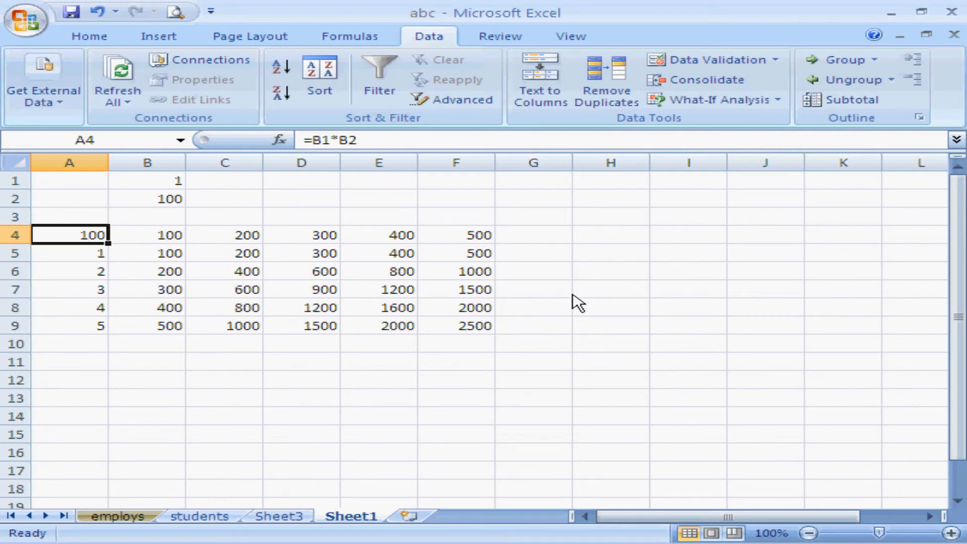
Group rows 2 to 5 on the students sheet.
{"action": "left_click", "coordinate": [213, 517]}
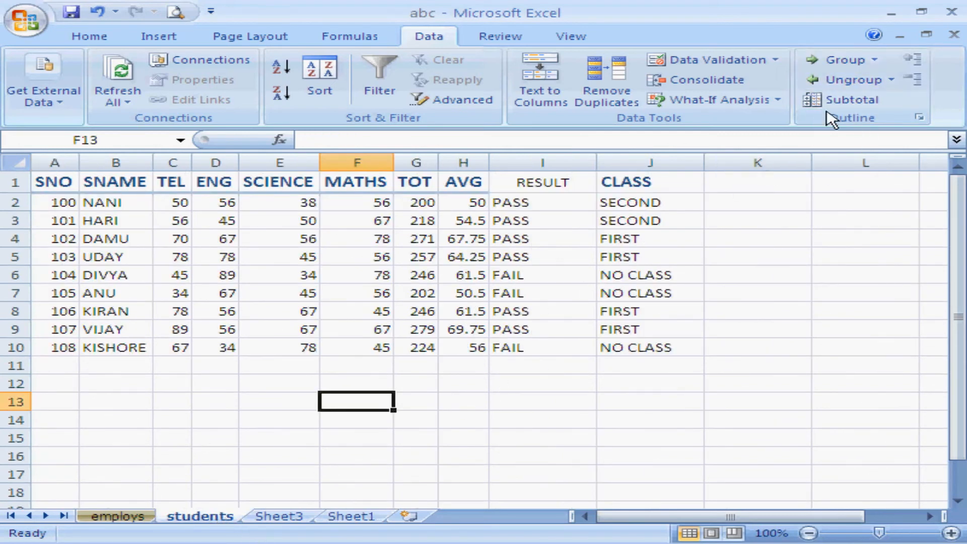
{"action": "left_click_drag", "start_coordinate": [59, 204], "coordinate": [64, 263]}
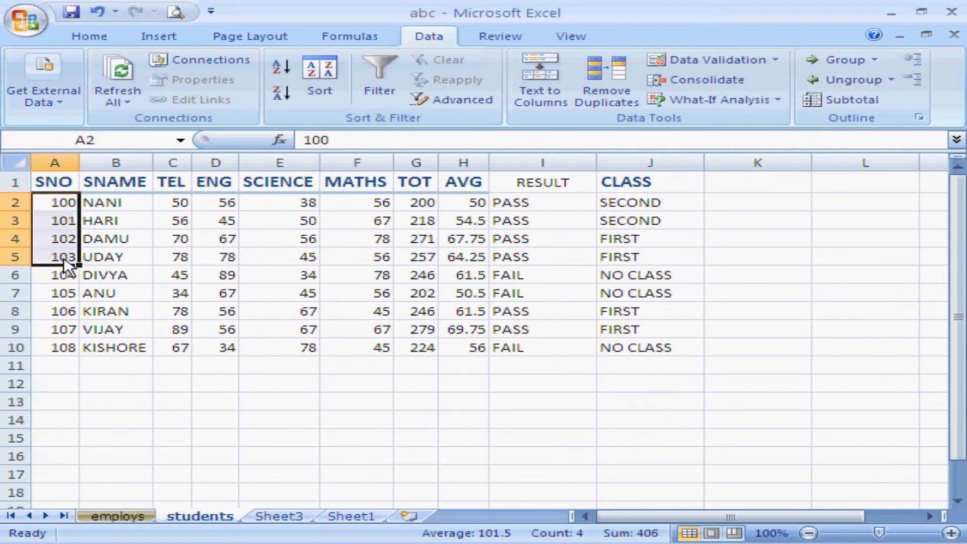
{"action": "left_click", "coordinate": [842, 63]}
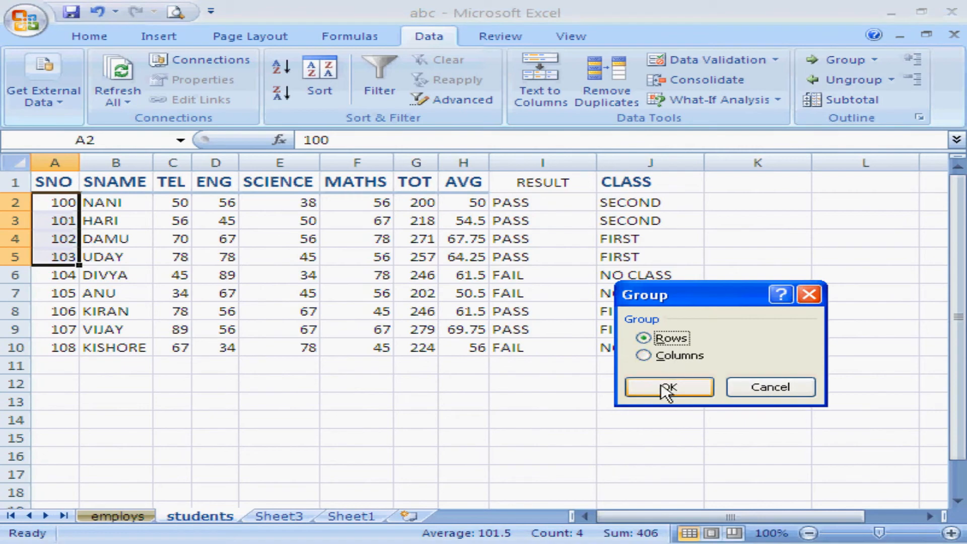
{"action": "left_click", "coordinate": [662, 393]}
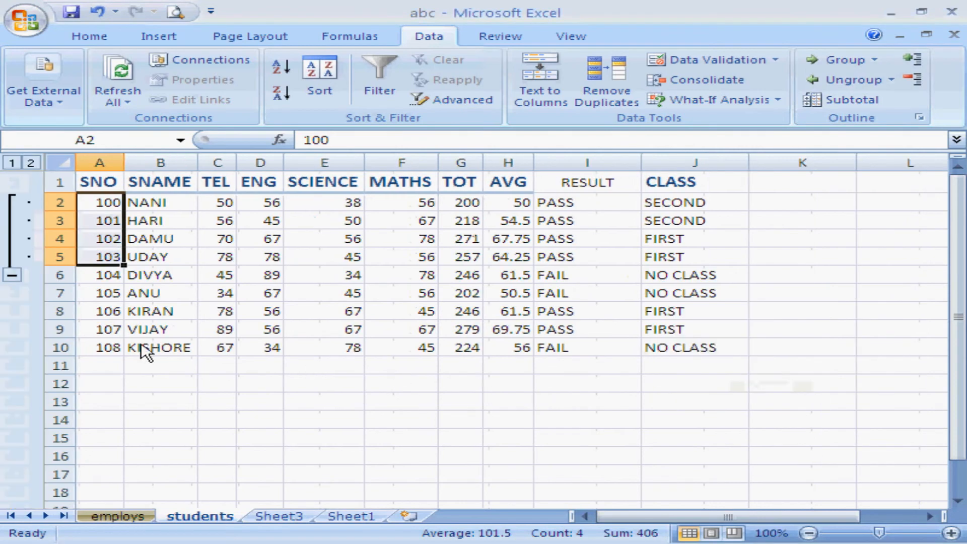
Collapse and expand the grouped rows 2 to 5 twice, and ungroup them by rows.
{"action": "left_click", "coordinate": [13, 275]}
{"action": "left_click", "coordinate": [15, 202]}
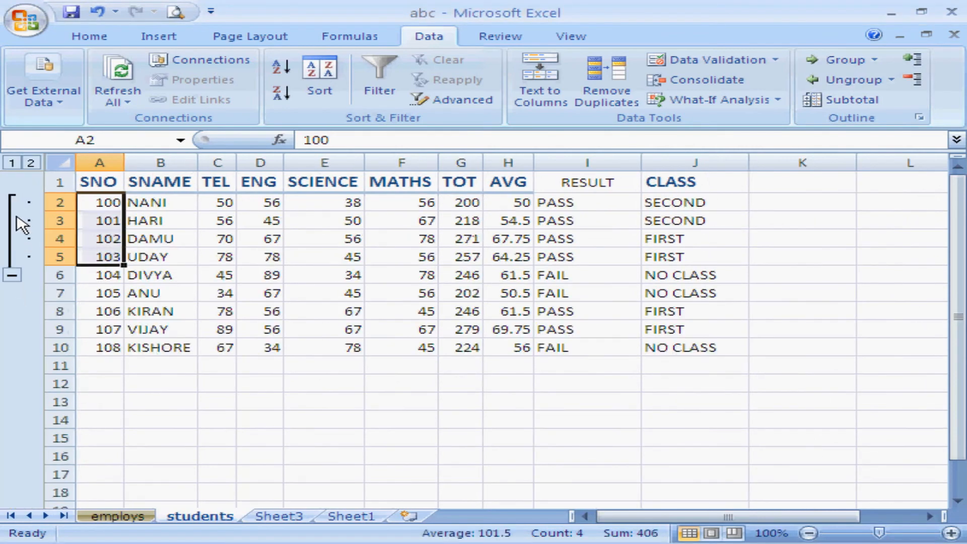
{"action": "left_click", "coordinate": [13, 275]}
{"action": "left_click", "coordinate": [14, 202]}
{"action": "left_click", "coordinate": [834, 80]}
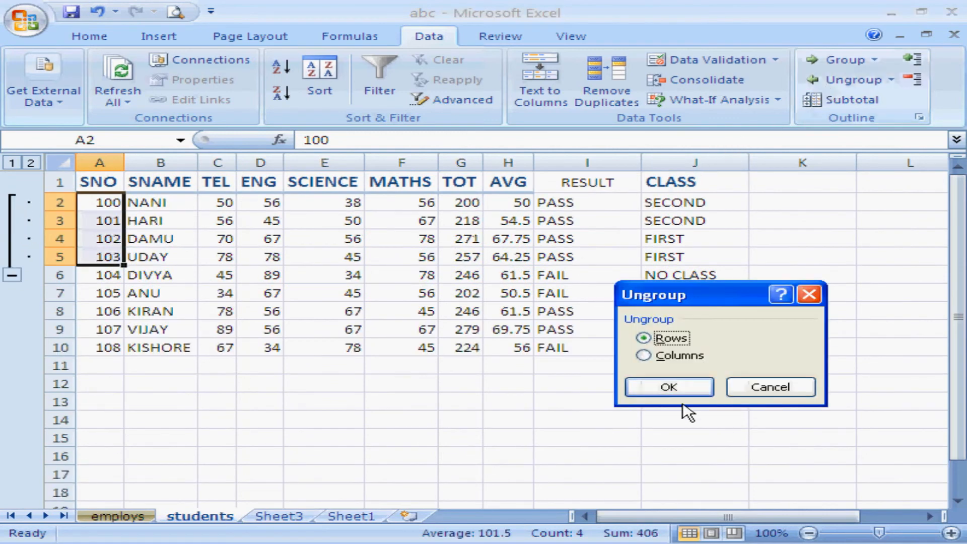
{"action": "left_click", "coordinate": [667, 389]}
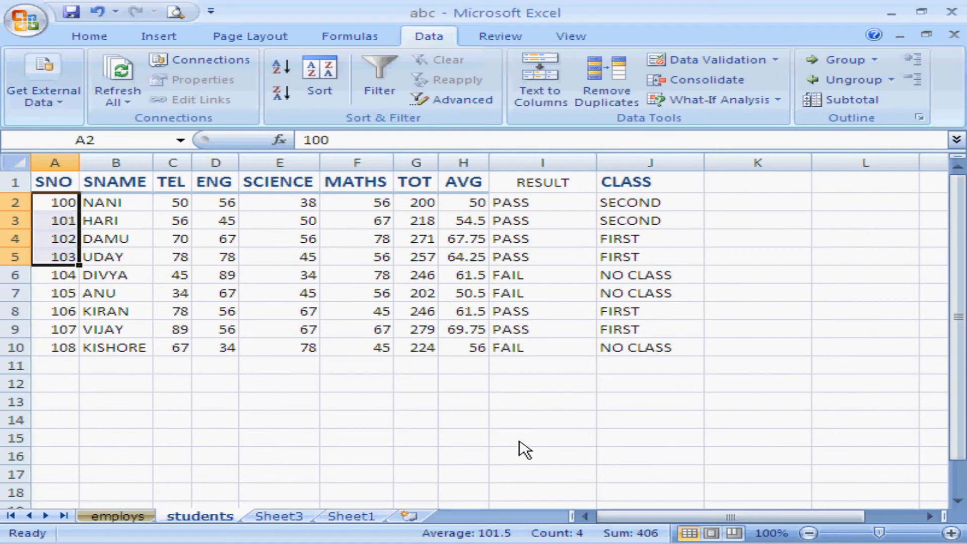
Sort the employee list on the employs sheet by JOB in ascending order.
{"action": "left_click", "coordinate": [142, 518]}
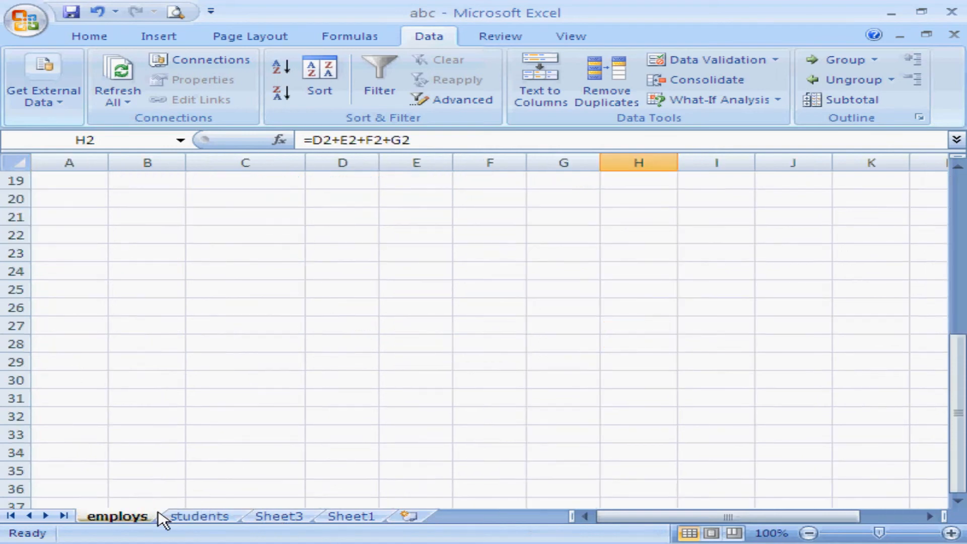
{"action": "scroll", "coordinate": [554, 267], "scroll_direction": "up", "scroll_amount": 6}
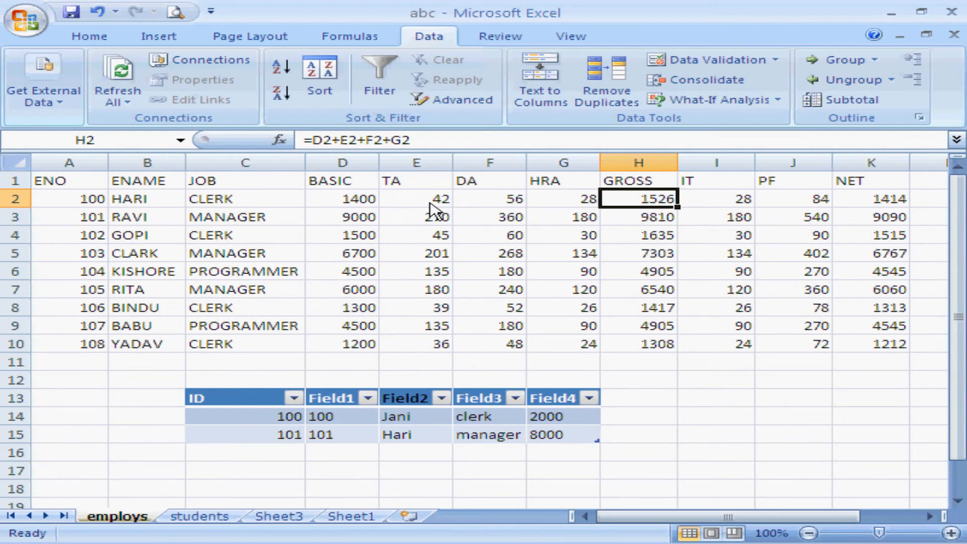
{"action": "left_click", "coordinate": [242, 200]}
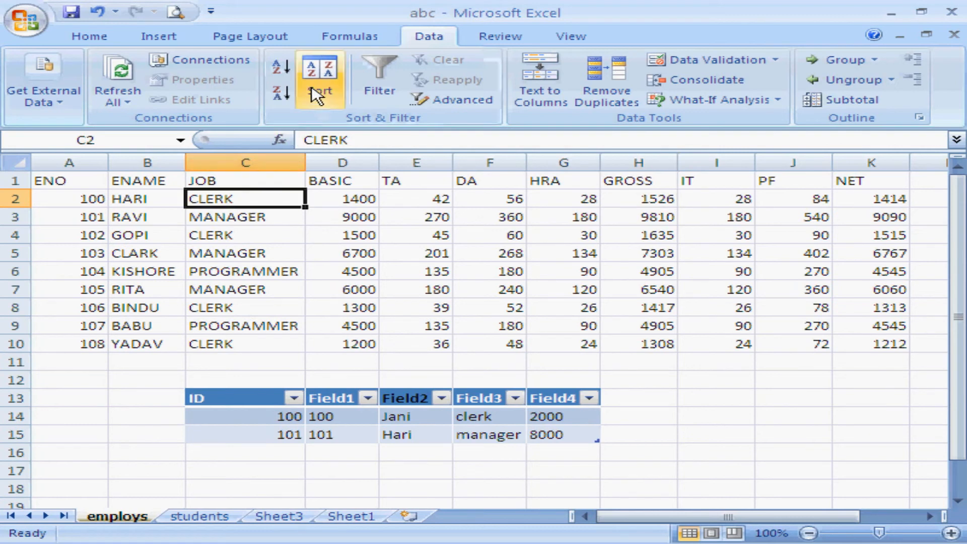
{"action": "left_click", "coordinate": [285, 70]}
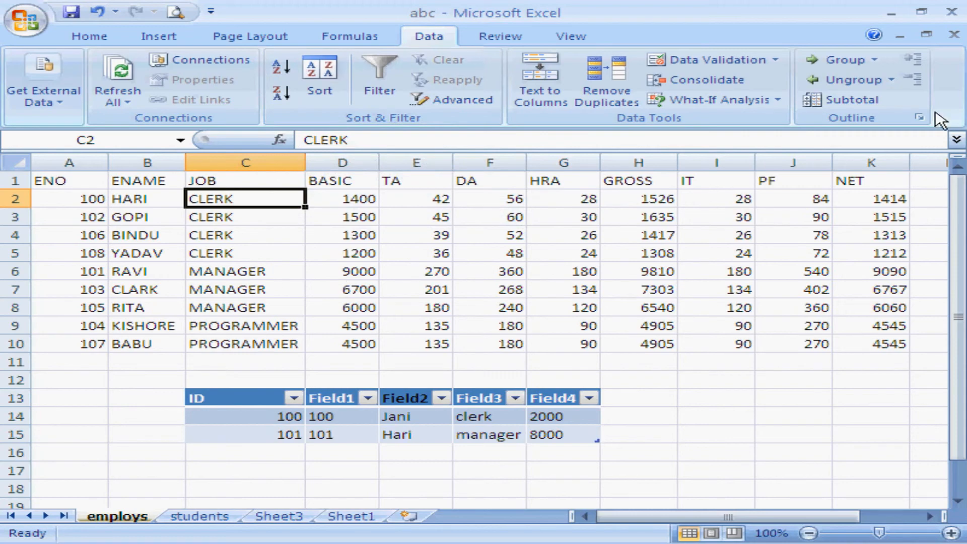
Set up a subtotal of the employee list at each change in JOB, using the Sum function.
{"action": "left_click", "coordinate": [858, 99]}
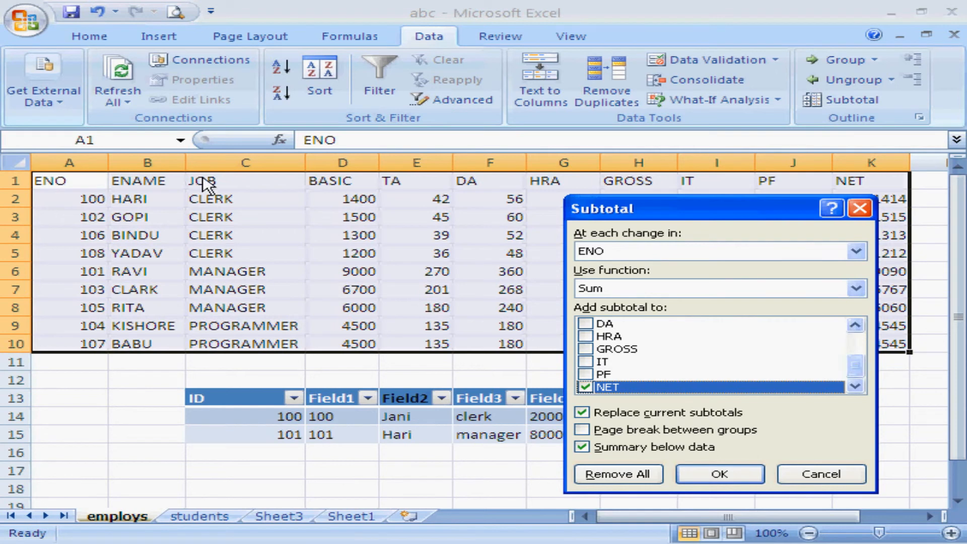
{"action": "left_click_drag", "start_coordinate": [857, 370], "coordinate": [853, 349]}
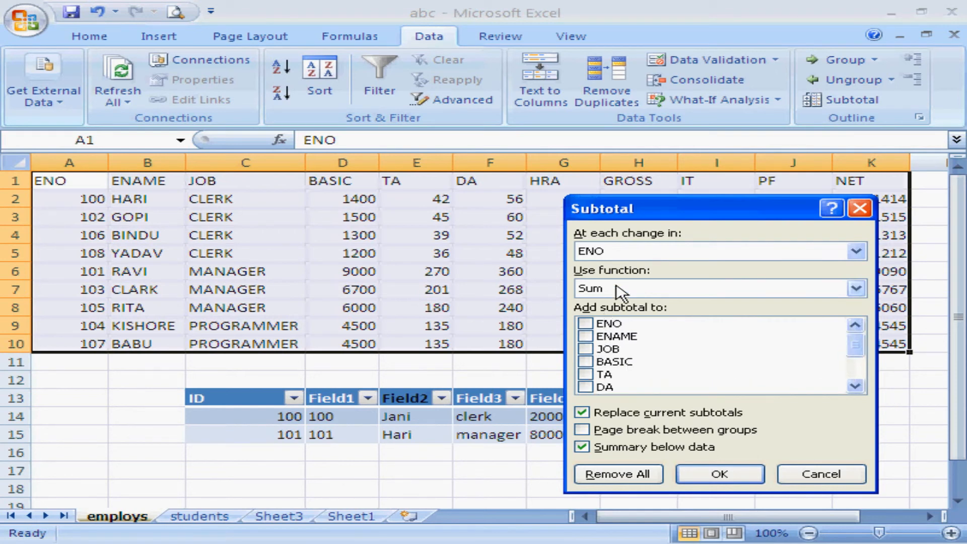
{"action": "left_click", "coordinate": [856, 251]}
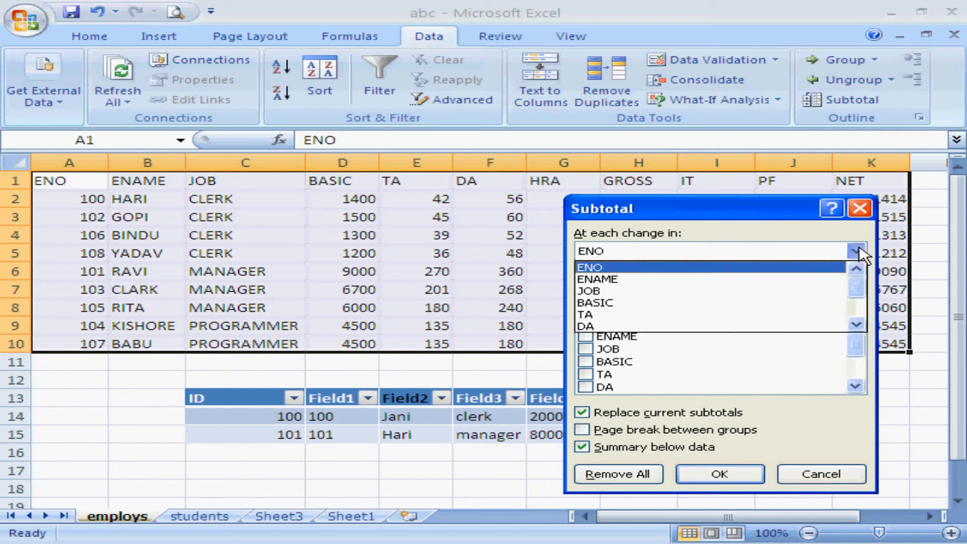
{"action": "left_click", "coordinate": [650, 291]}
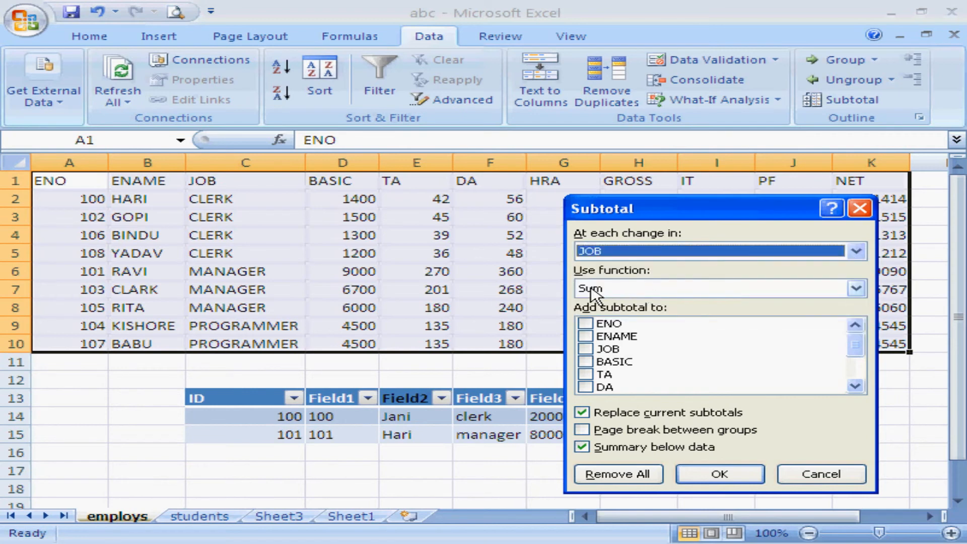
{"action": "left_click", "coordinate": [857, 289]}
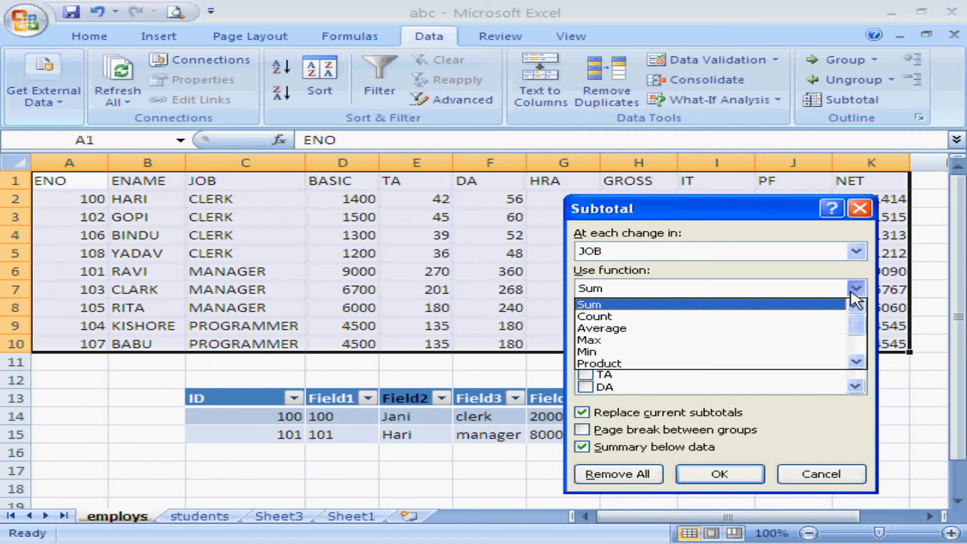
{"action": "left_click", "coordinate": [803, 306]}
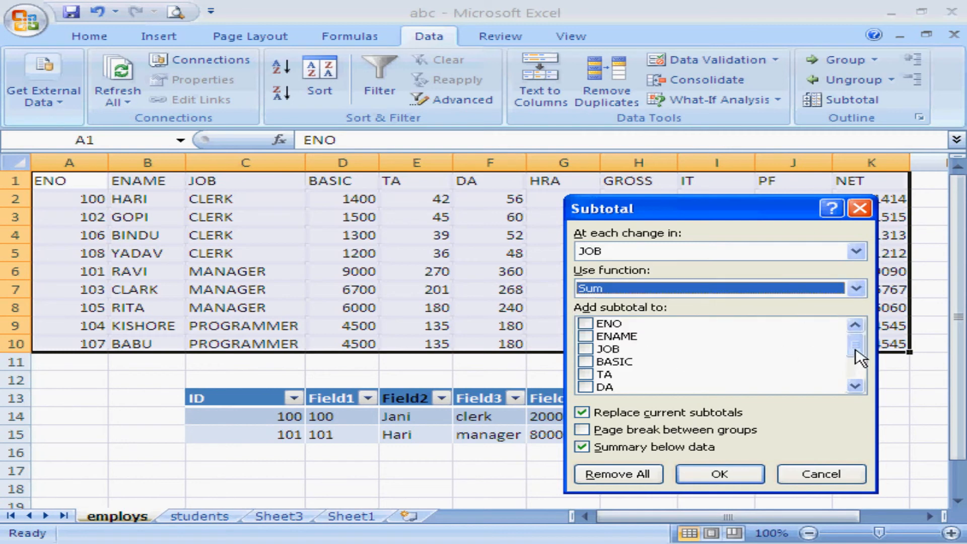
Add GROSS and BASIC to the subtotalled columns alongside NET, and apply the subtotals.
{"action": "left_click_drag", "start_coordinate": [854, 347], "coordinate": [853, 368]}
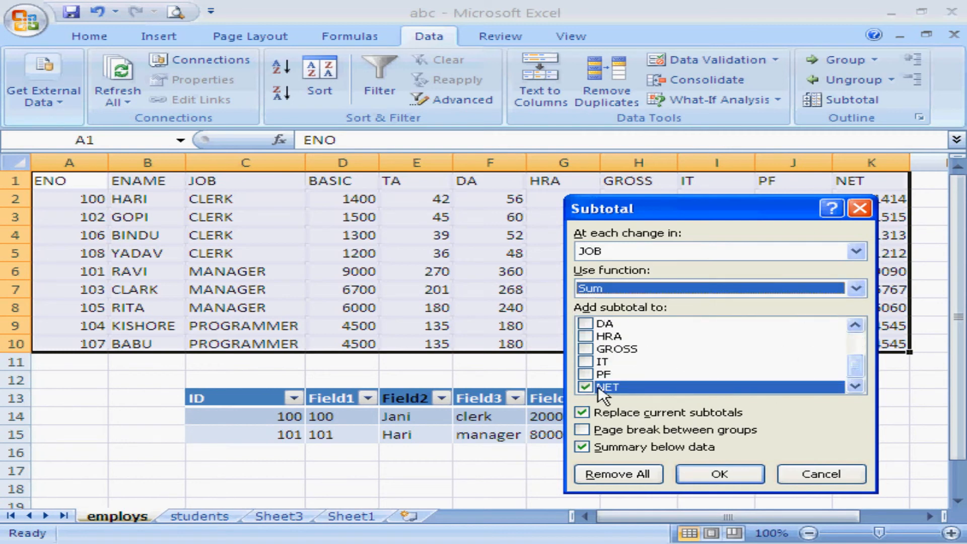
{"action": "left_click", "coordinate": [590, 352]}
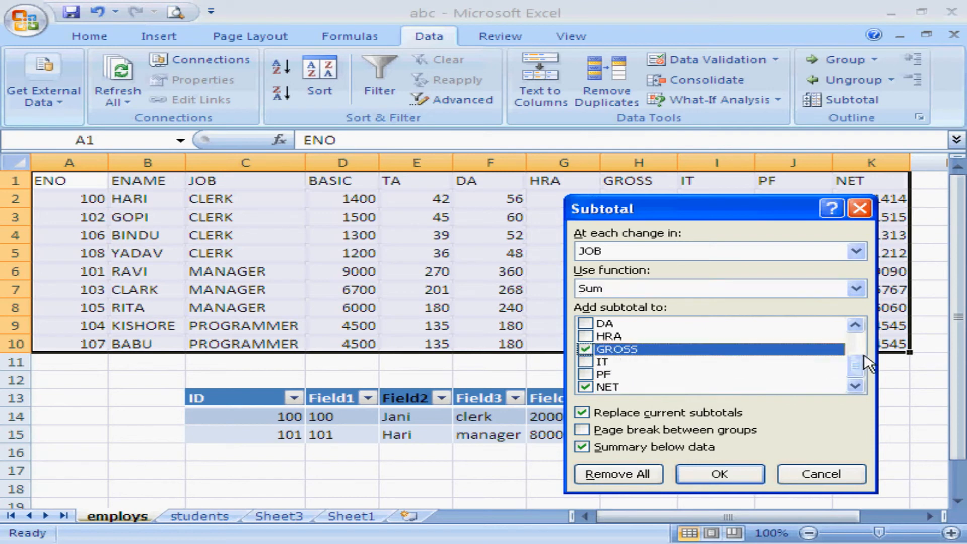
{"action": "left_click", "coordinate": [855, 325]}
{"action": "left_click", "coordinate": [855, 324]}
{"action": "left_click", "coordinate": [855, 325]}
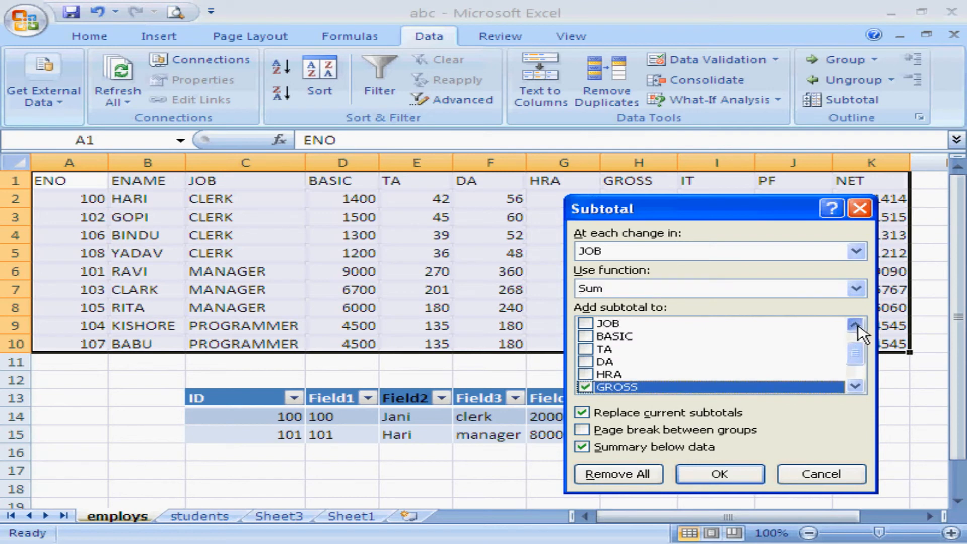
{"action": "left_click", "coordinate": [585, 336]}
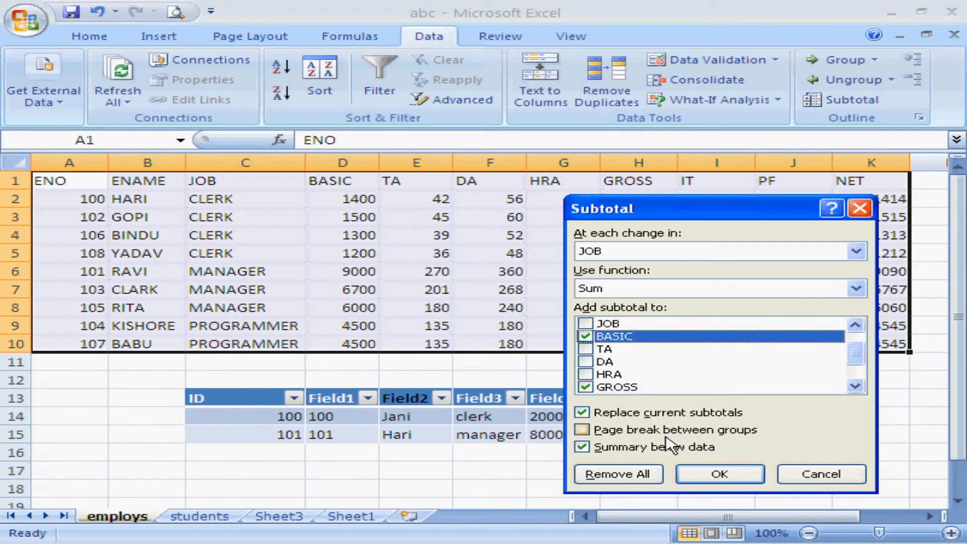
{"action": "left_click", "coordinate": [717, 476]}
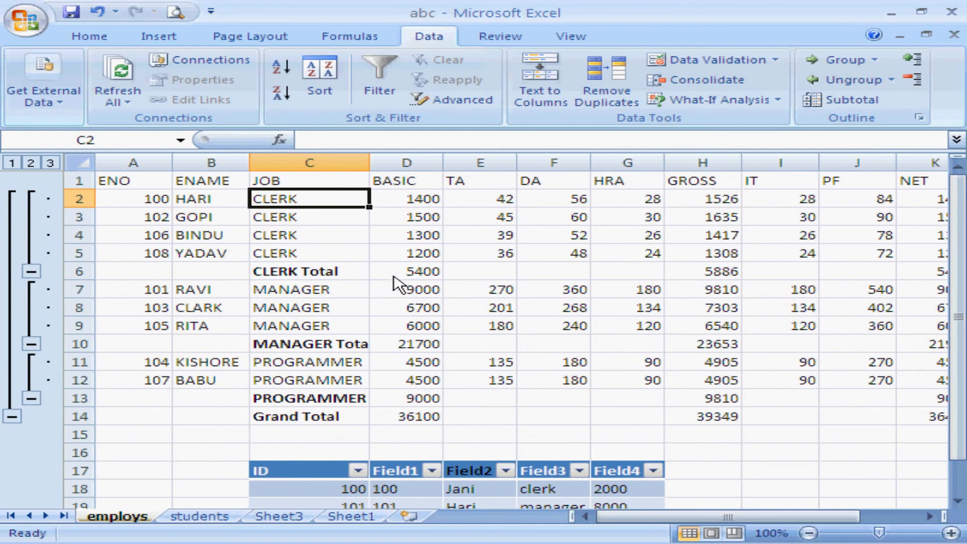
Check the BASIC total formulas for clerks, managers and the grand total, and remove all subtotals from the employee list.
{"action": "left_click", "coordinate": [434, 275]}
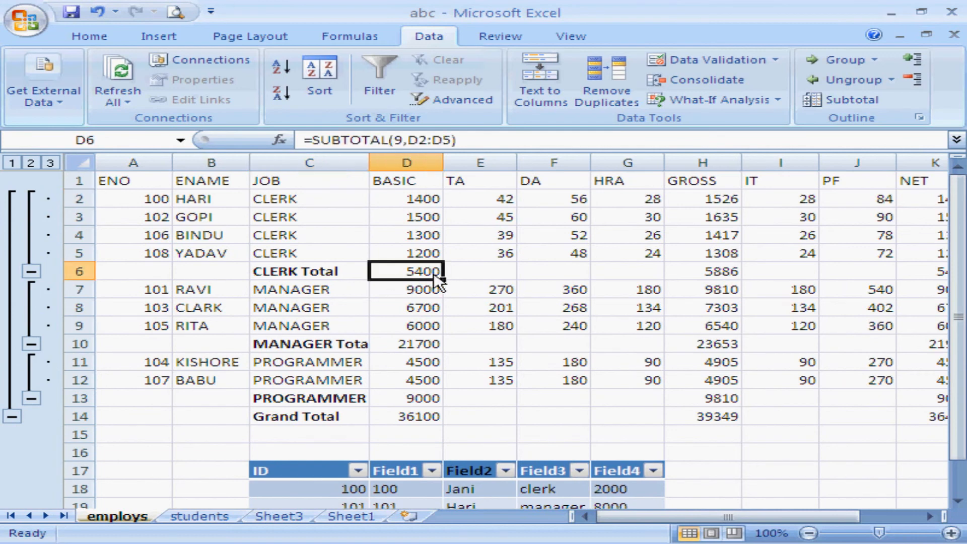
{"action": "left_click", "coordinate": [436, 348]}
{"action": "left_click", "coordinate": [425, 422]}
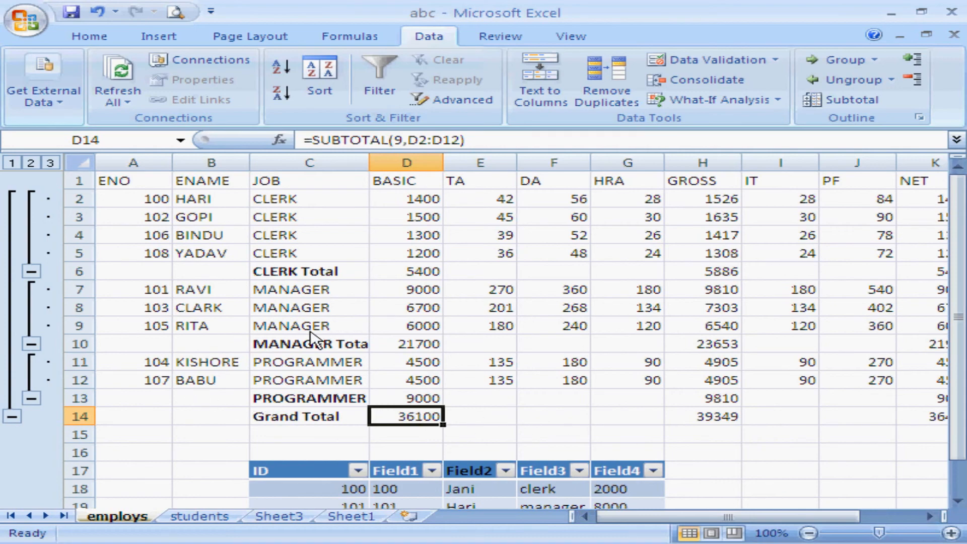
{"action": "left_click", "coordinate": [852, 100]}
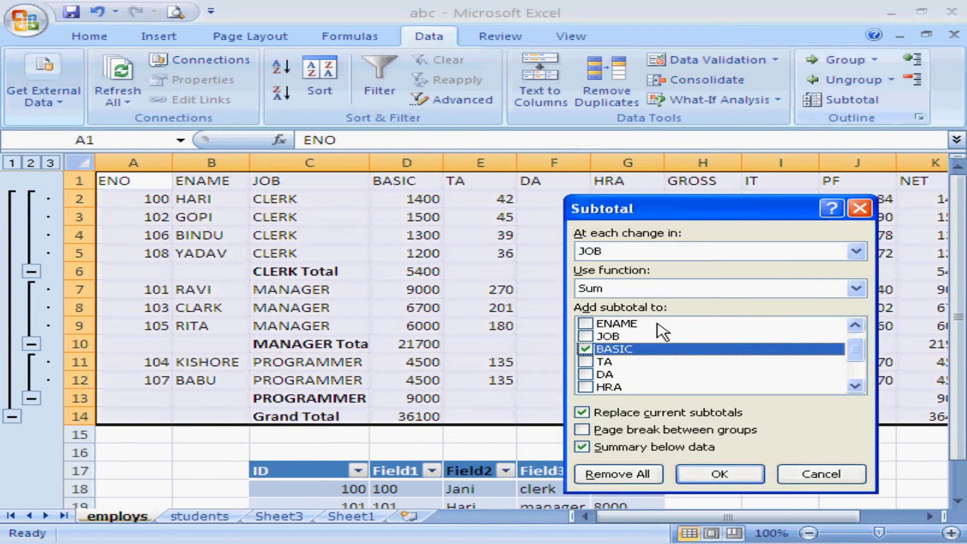
{"action": "left_click", "coordinate": [627, 472]}
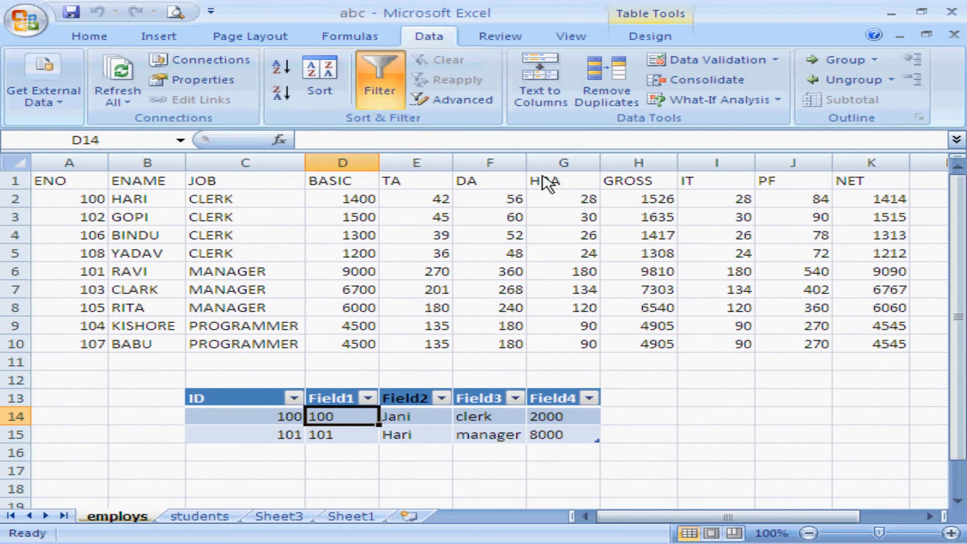
Review the Protect Sheet options for the employs sheet and close them without protecting the sheet.
{"action": "left_click", "coordinate": [524, 34]}
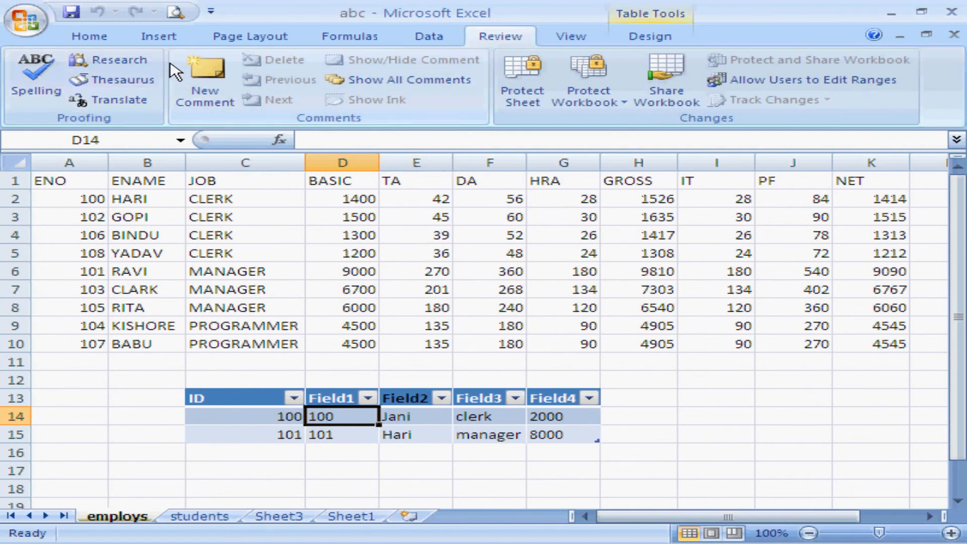
{"action": "left_click", "coordinate": [526, 100]}
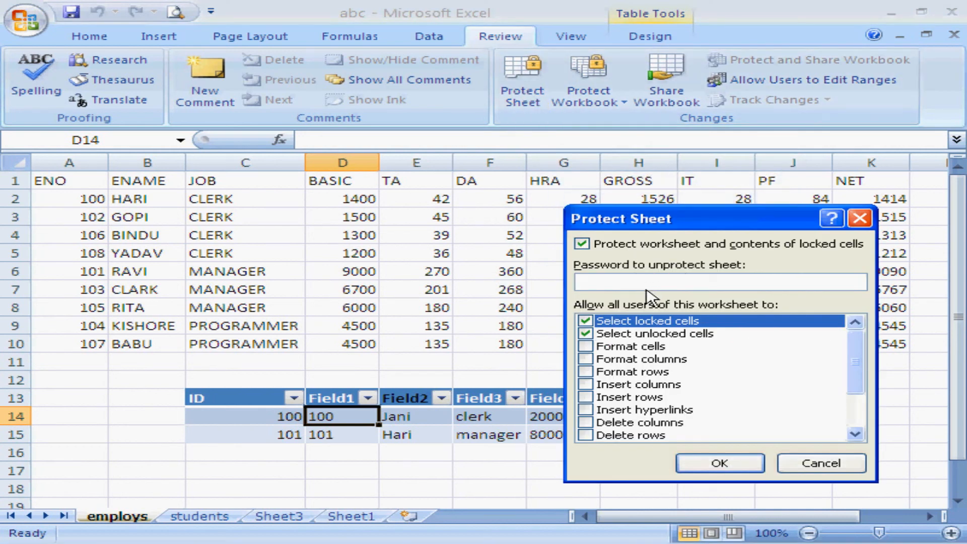
{"action": "left_click", "coordinate": [810, 464]}
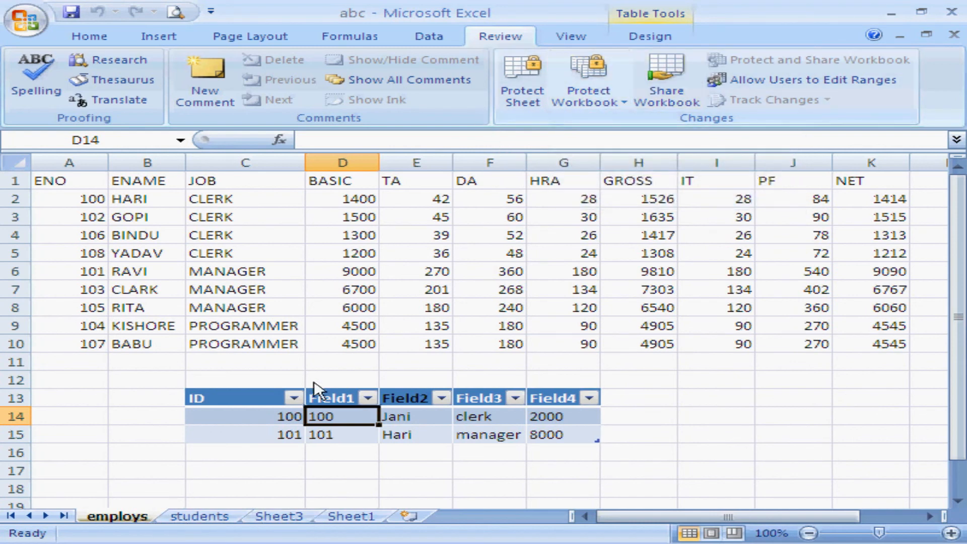
{"action": "left_click", "coordinate": [674, 420]}
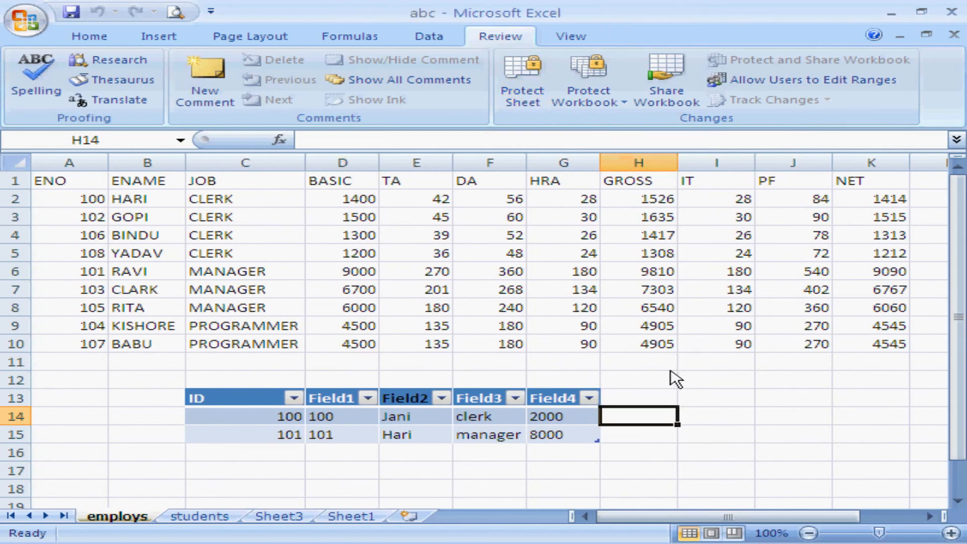
{"action": "left_click", "coordinate": [226, 517]}
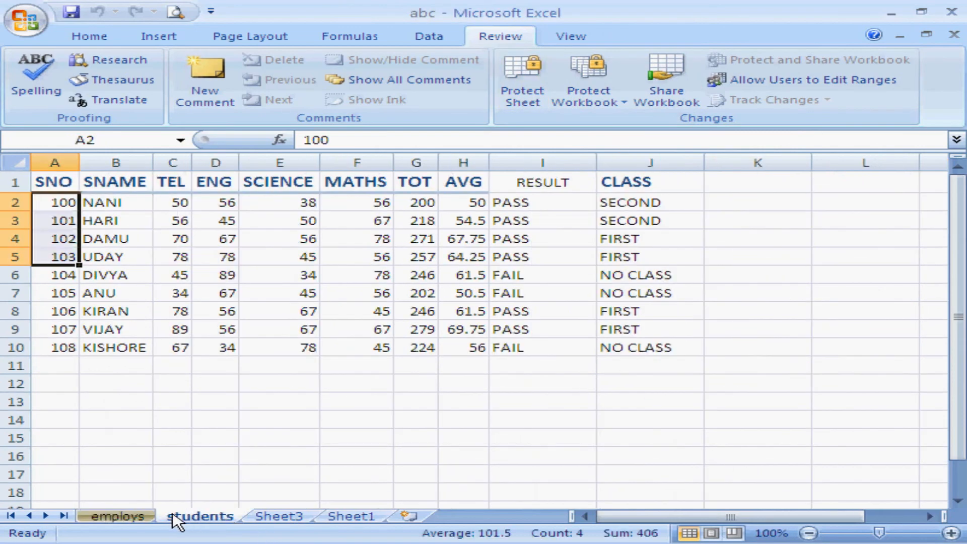
{"action": "left_click", "coordinate": [146, 513]}
{"action": "left_click", "coordinate": [185, 514]}
{"action": "left_click", "coordinate": [146, 515]}
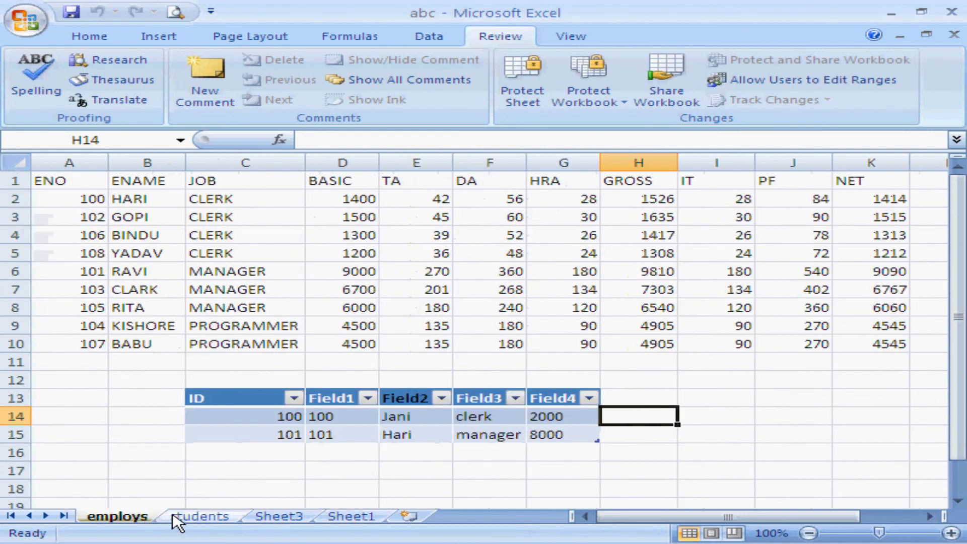
Try to set the workbook's permission to Restricted Access, declining the Information Rights Management sign-up.
{"action": "left_click", "coordinate": [602, 96]}
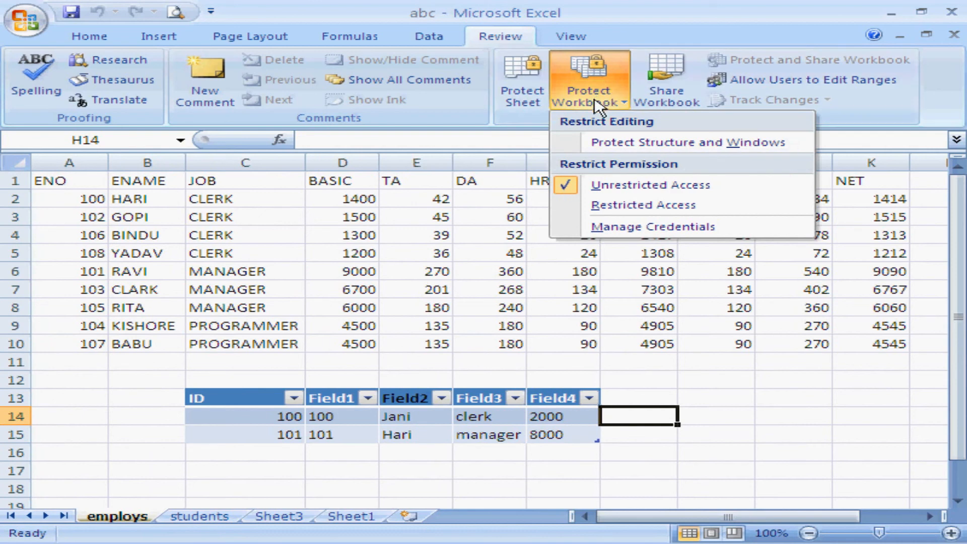
{"action": "left_click", "coordinate": [597, 207]}
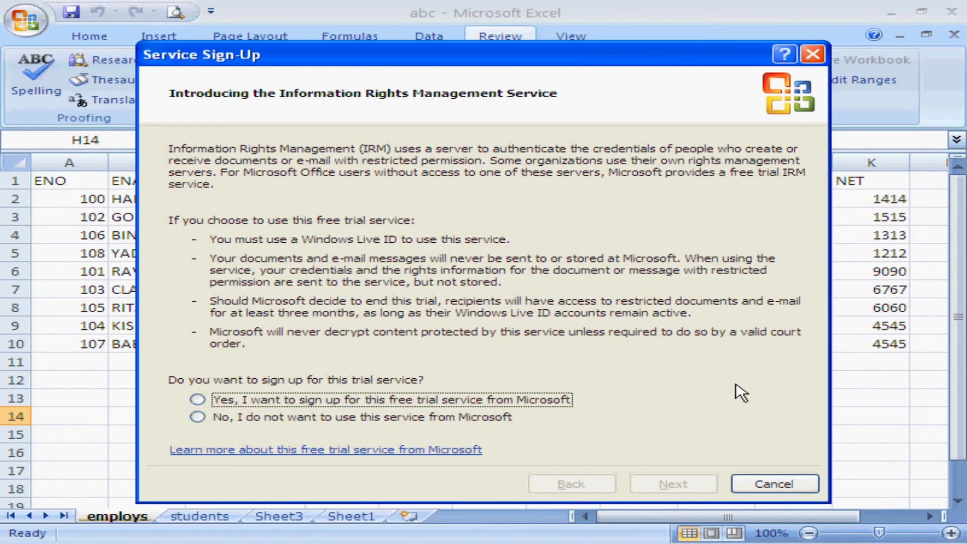
{"action": "left_click", "coordinate": [776, 485]}
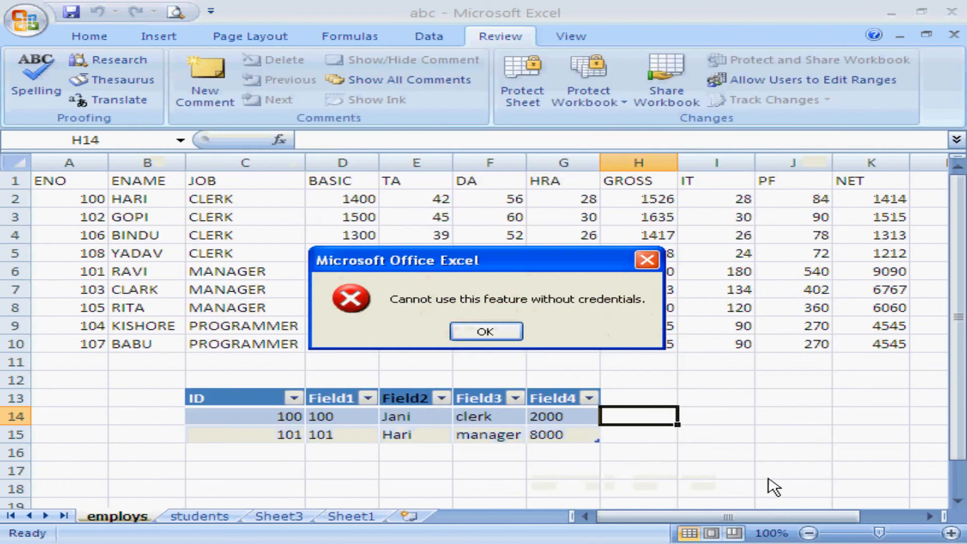
{"action": "left_click", "coordinate": [495, 333]}
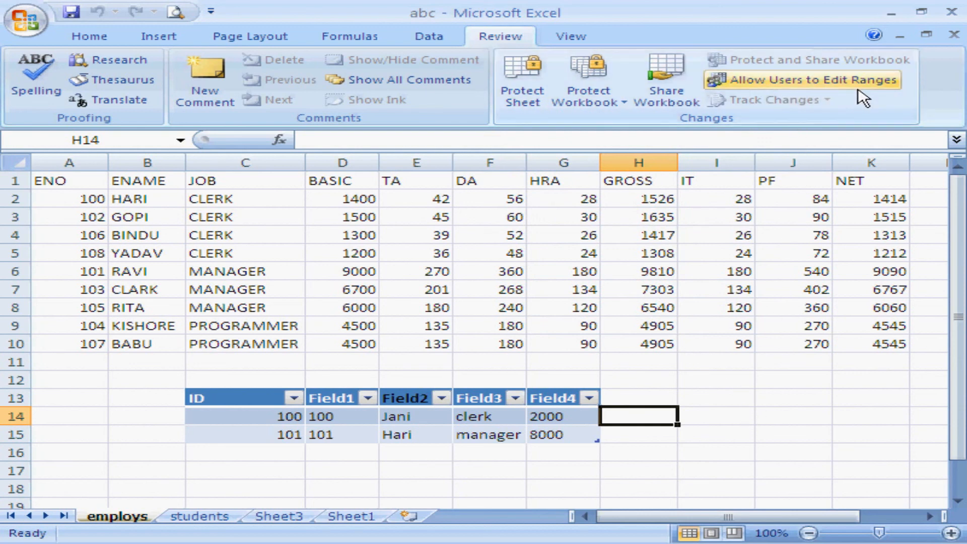
Look at the New Range settings of Allow Users to Edit Ranges for cells I11:K17 and discard the range.
{"action": "left_click_drag", "start_coordinate": [718, 363], "coordinate": [843, 470]}
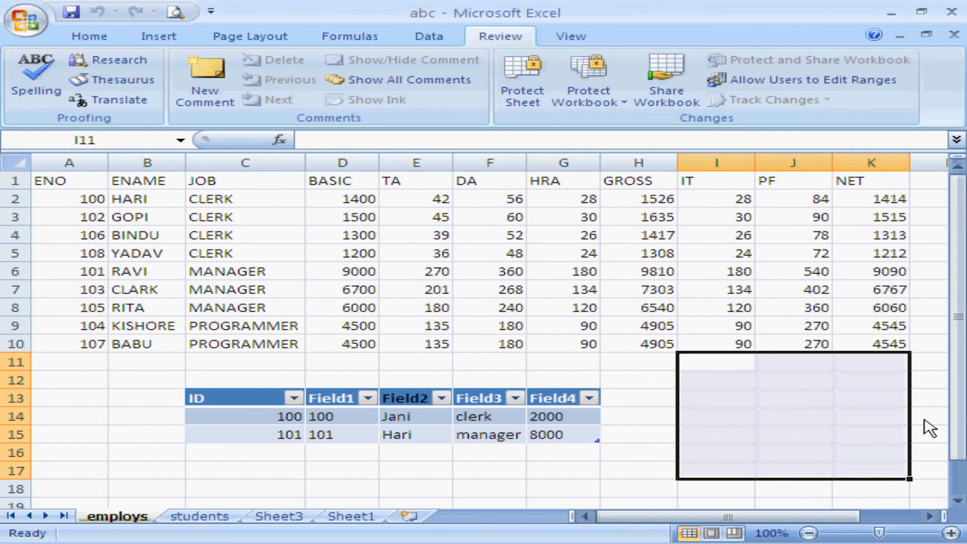
{"action": "left_click", "coordinate": [829, 83]}
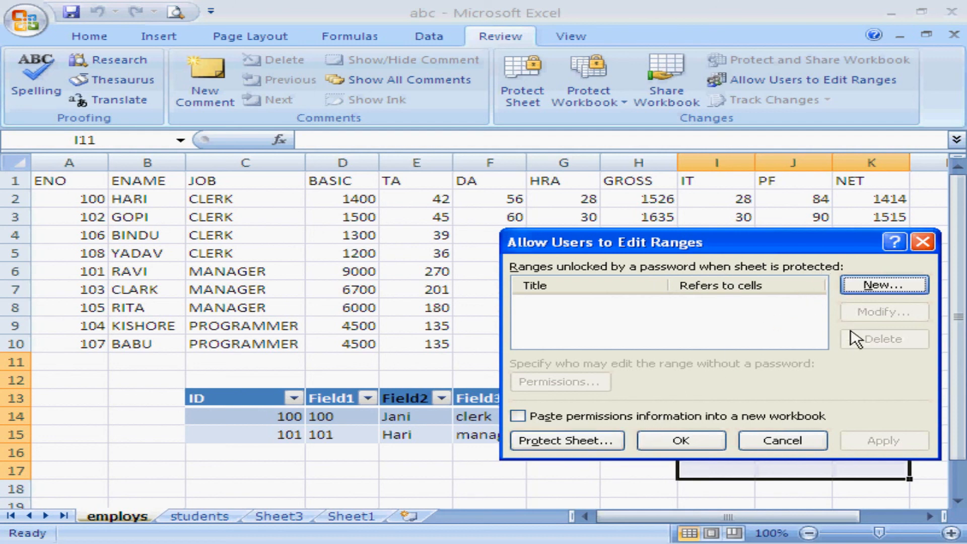
{"action": "left_click", "coordinate": [883, 286]}
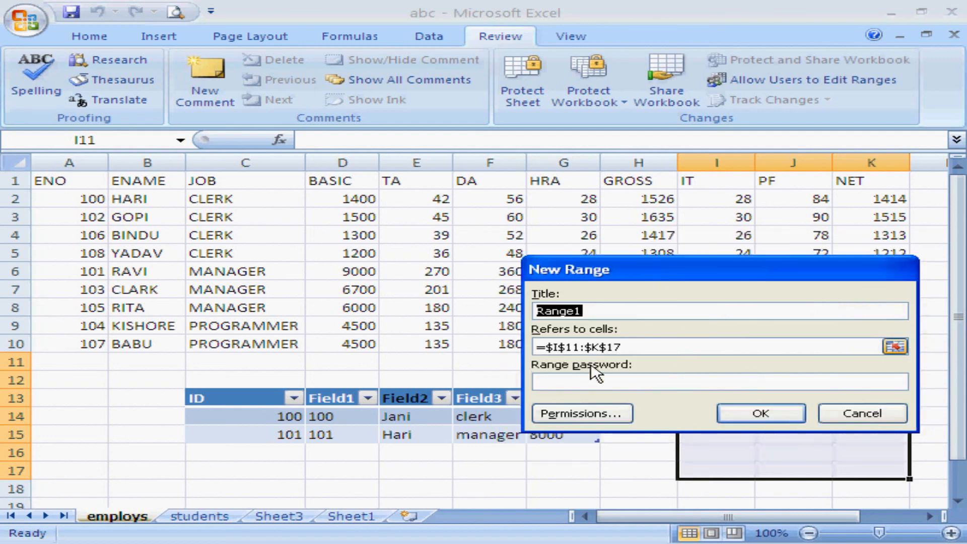
{"action": "left_click", "coordinate": [885, 421]}
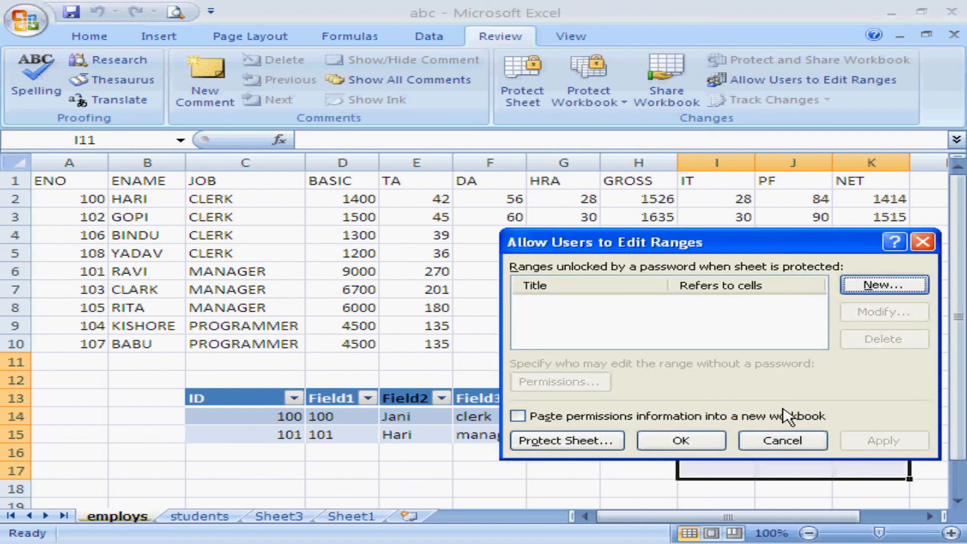
Review the Protect Sheet options offered with the editable ranges, dismiss them, and point out cells I11:K17 again.
{"action": "left_click", "coordinate": [596, 442]}
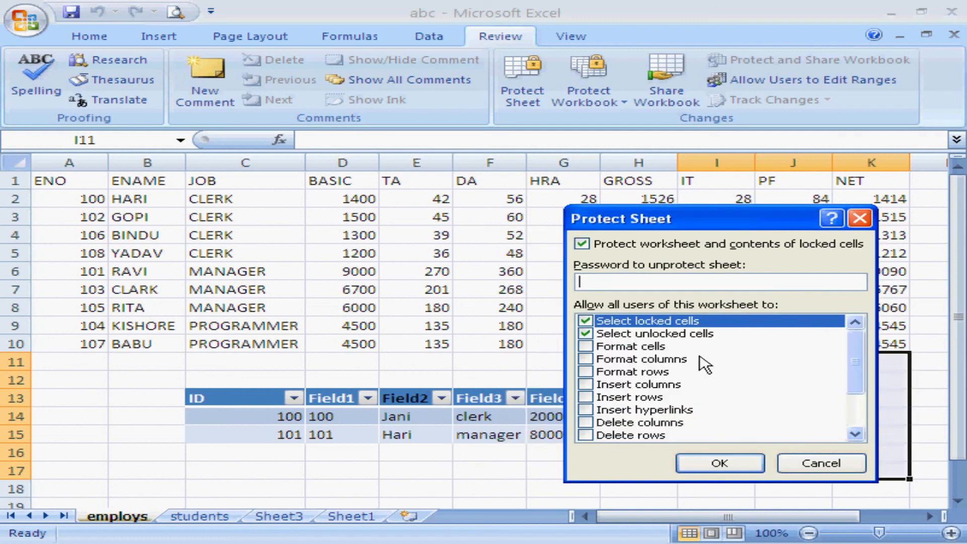
{"action": "left_click", "coordinate": [820, 463]}
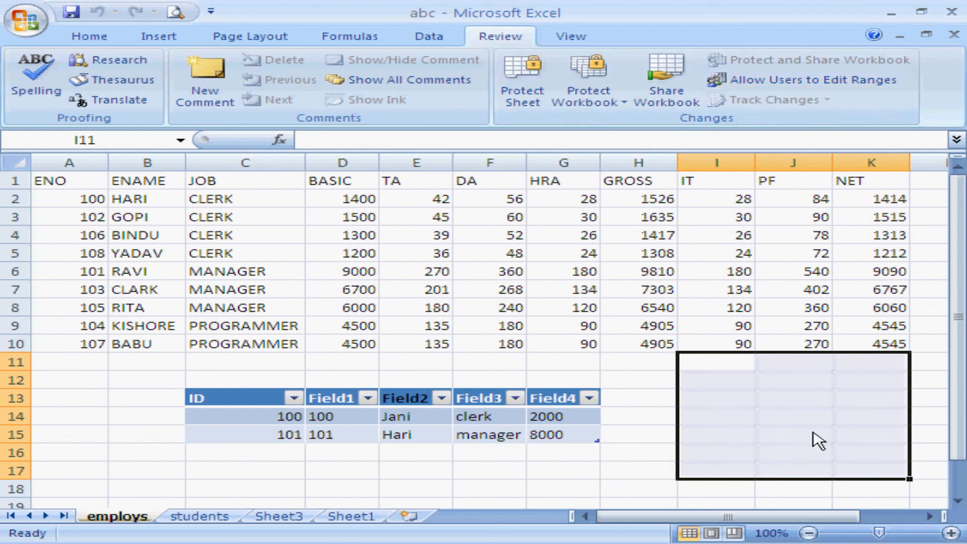
{"action": "left_click", "coordinate": [629, 404]}
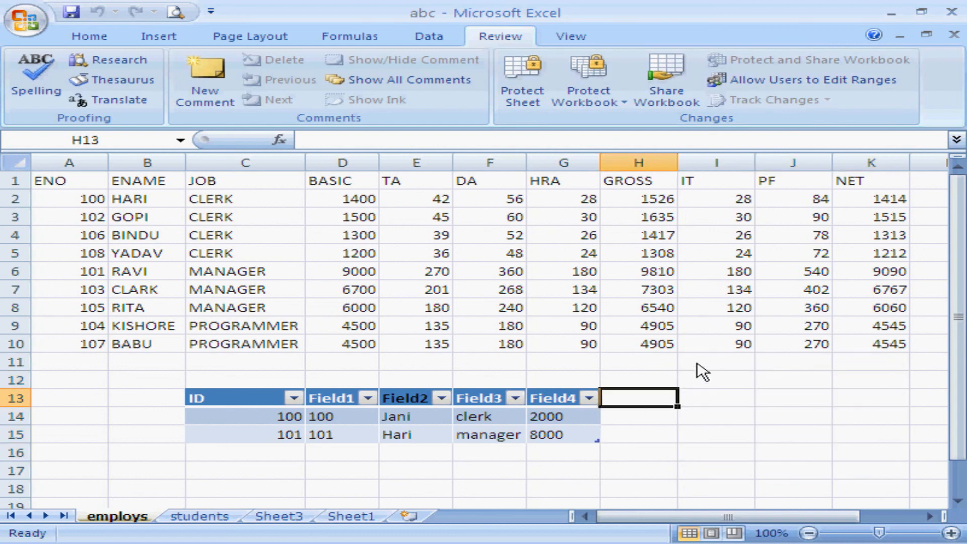
{"action": "left_click_drag", "start_coordinate": [700, 364], "coordinate": [903, 477]}
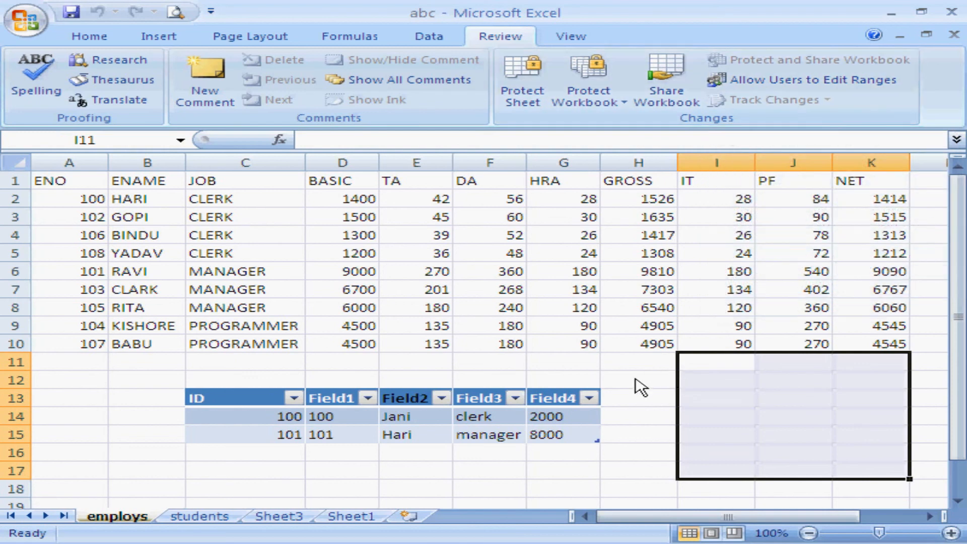
{"action": "left_click", "coordinate": [608, 377]}
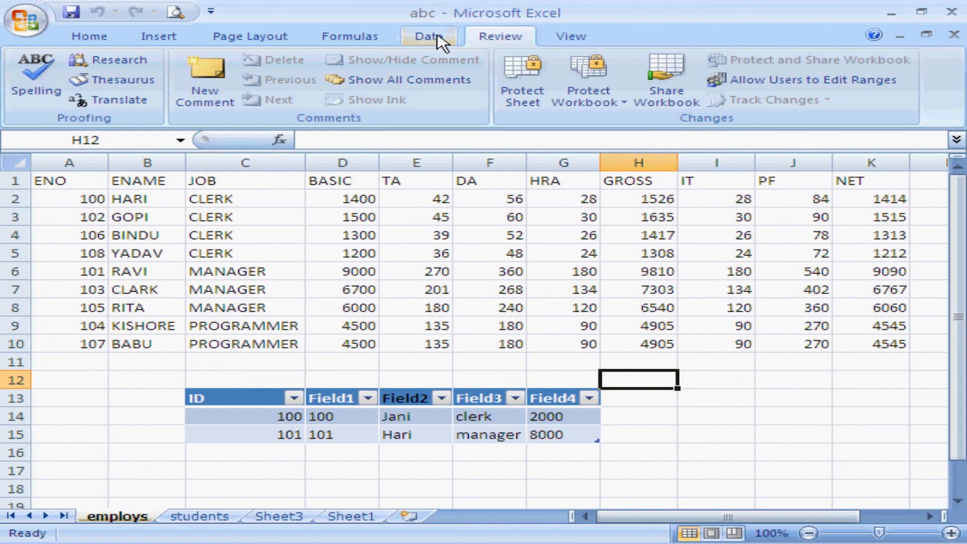
Show the employs sheet in Page Break Preview and extend the print area to column O and row 26.
{"action": "left_click", "coordinate": [566, 40]}
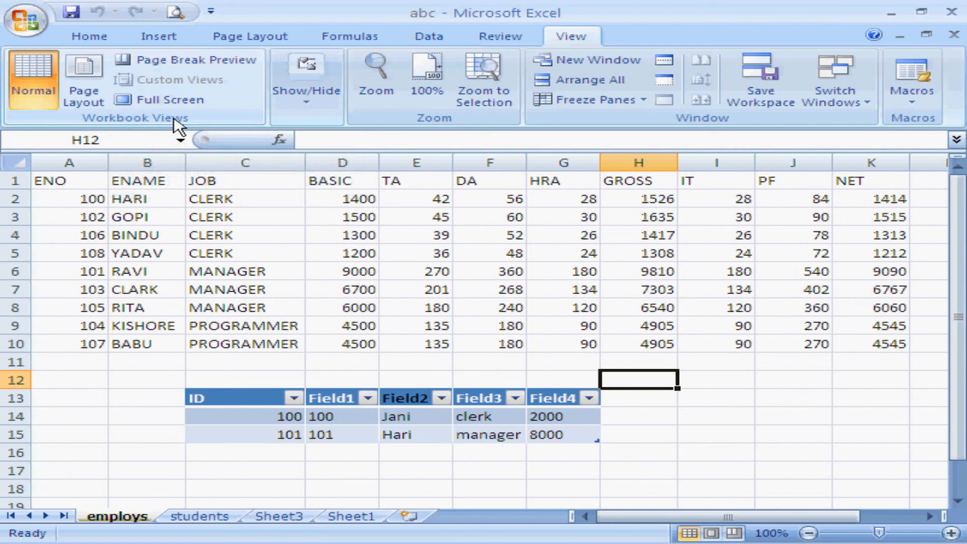
{"action": "left_click", "coordinate": [177, 71]}
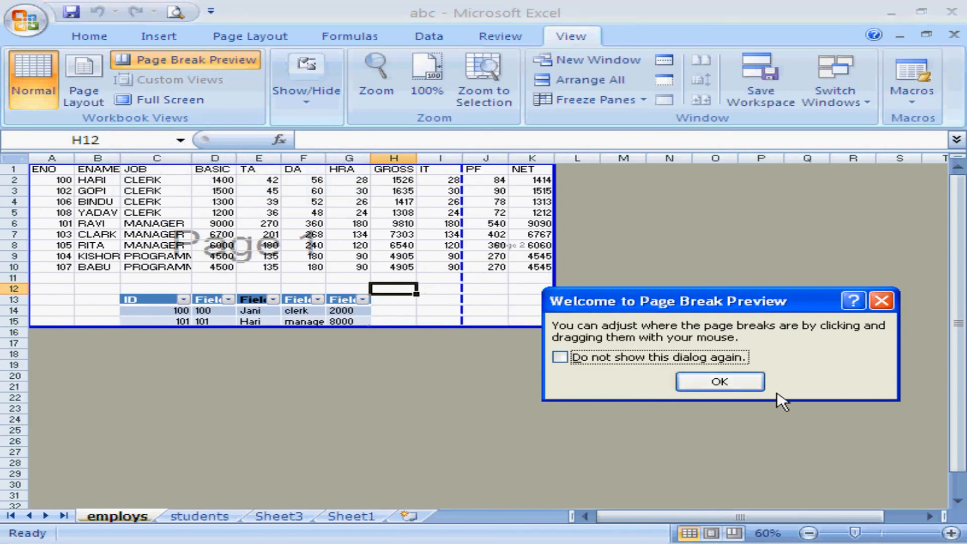
{"action": "left_click", "coordinate": [721, 383]}
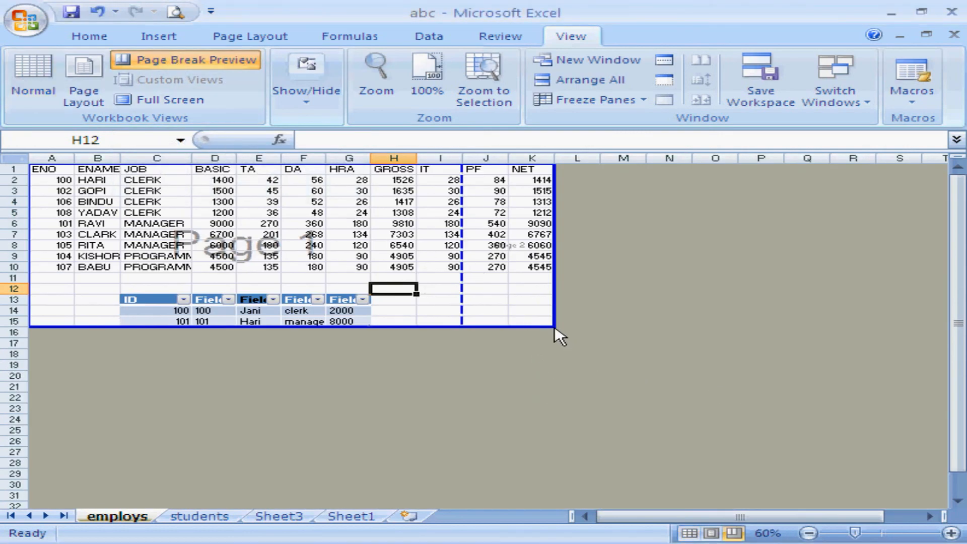
{"action": "left_click_drag", "start_coordinate": [554, 327], "coordinate": [751, 449]}
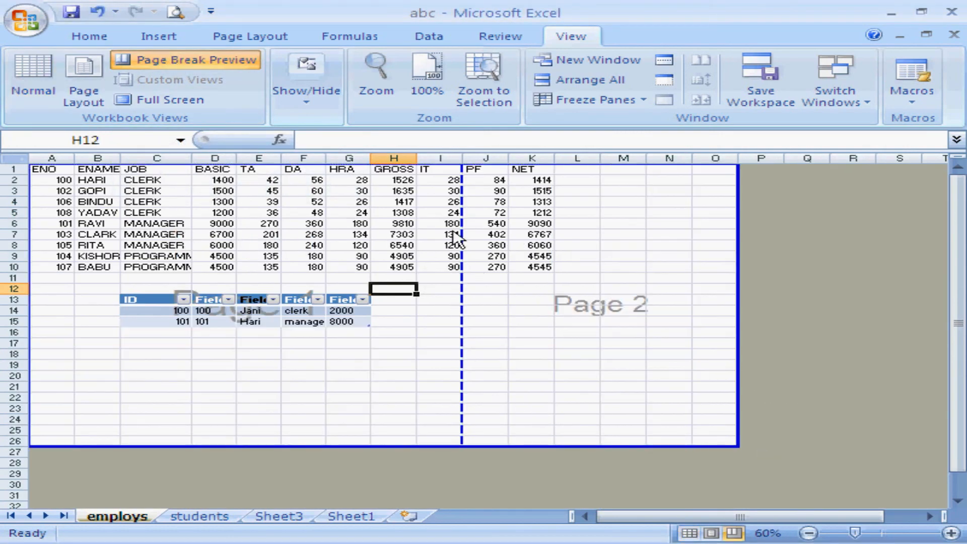
Enlarge the print area further, out to column R and down past row 31.
{"action": "left_click", "coordinate": [294, 227]}
{"action": "left_click", "coordinate": [635, 290]}
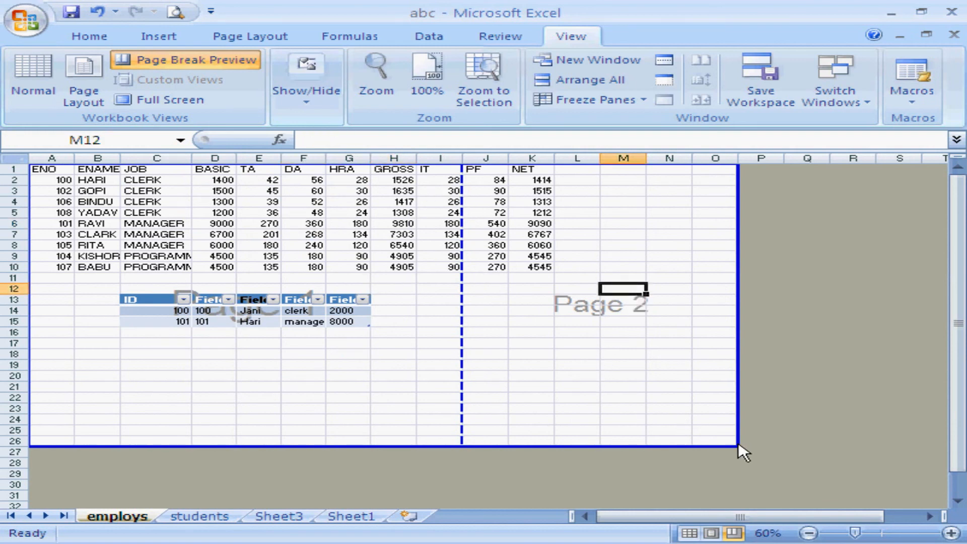
{"action": "left_click_drag", "start_coordinate": [737, 446], "coordinate": [863, 512]}
{"action": "left_click_drag", "start_coordinate": [959, 211], "coordinate": [960, 187]}
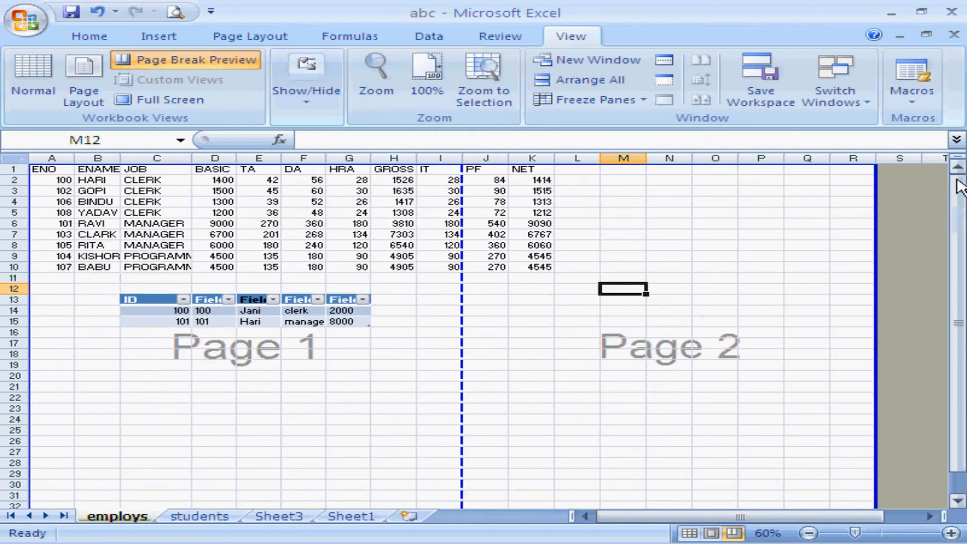
Move the break between pages 1 and 2 to just after the NET column, and return the sheet to Normal view.
{"action": "left_click", "coordinate": [214, 265]}
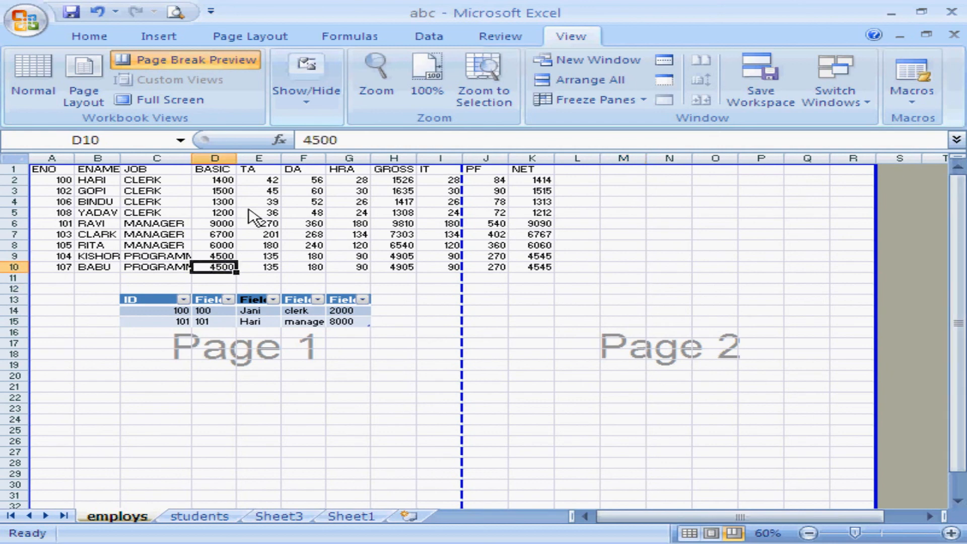
{"action": "left_click", "coordinate": [256, 214]}
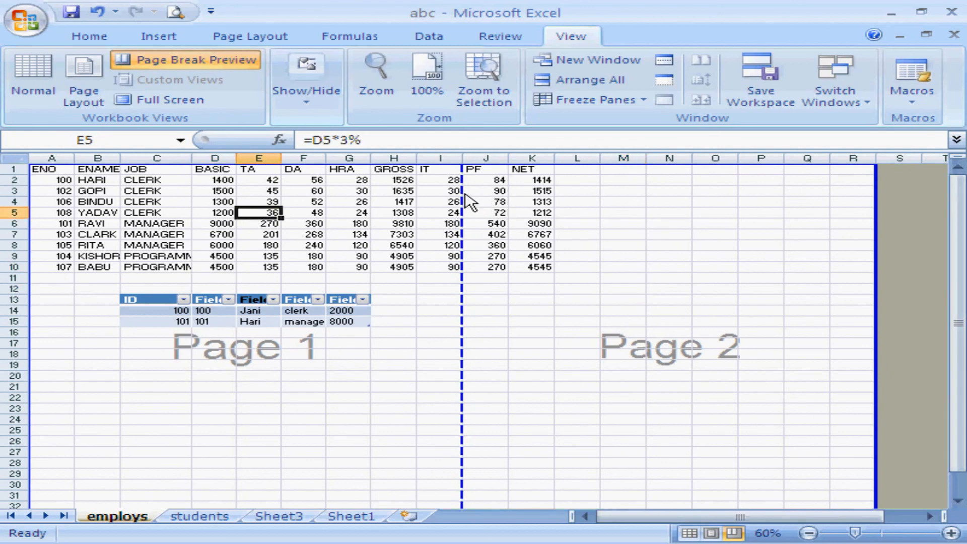
{"action": "left_click_drag", "start_coordinate": [465, 196], "coordinate": [554, 202]}
{"action": "left_click", "coordinate": [526, 212]}
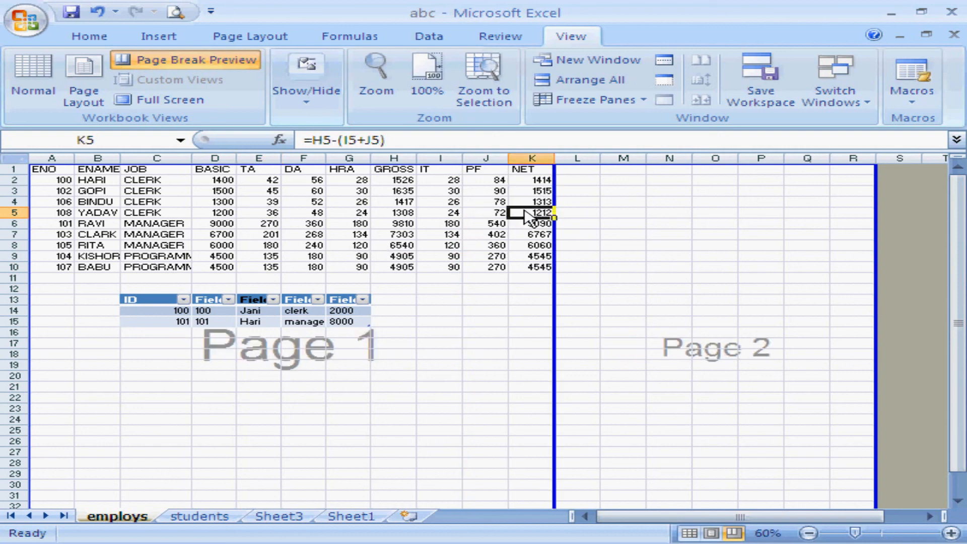
{"action": "left_click", "coordinate": [465, 245]}
{"action": "left_click", "coordinate": [466, 278]}
{"action": "left_click", "coordinate": [422, 289]}
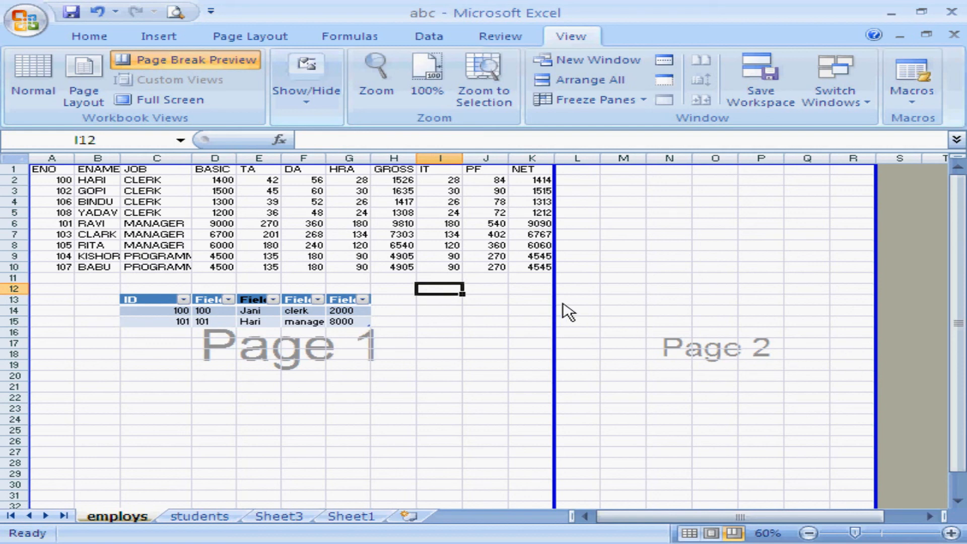
{"action": "left_click_drag", "start_coordinate": [952, 378], "coordinate": [947, 327]}
{"action": "left_click", "coordinate": [49, 105]}
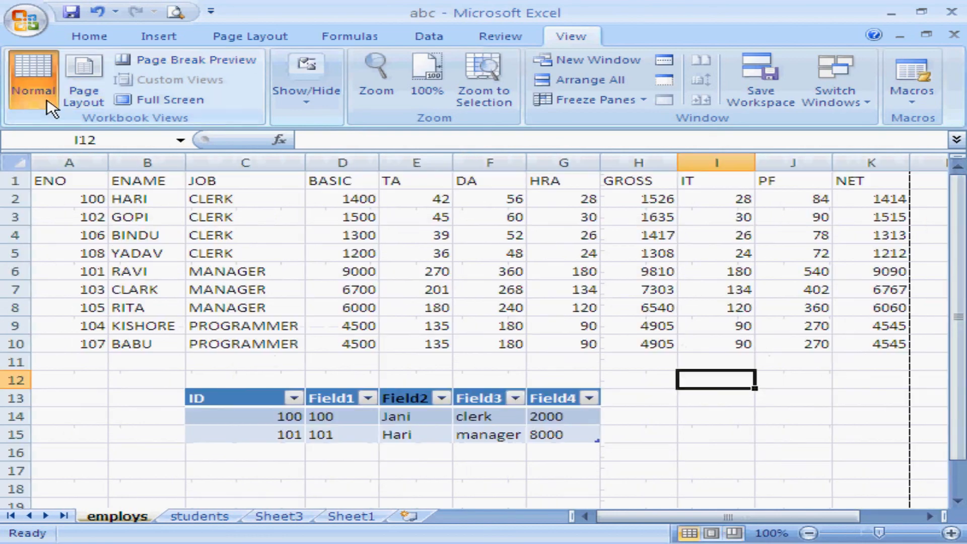
Preview the employs sheet's pages in Page Layout view and go back to the start of the sheet in Normal view.
{"action": "left_click", "coordinate": [82, 96]}
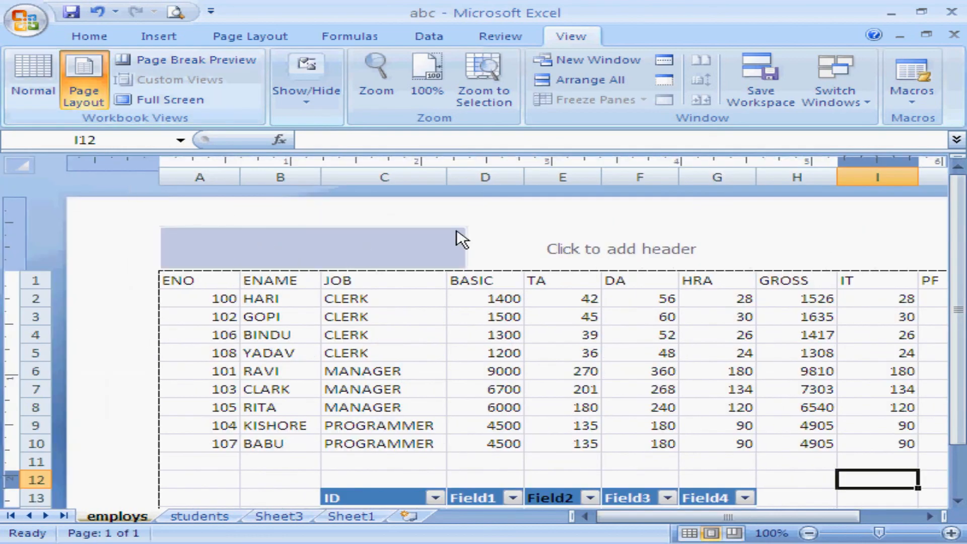
{"action": "left_click", "coordinate": [959, 448]}
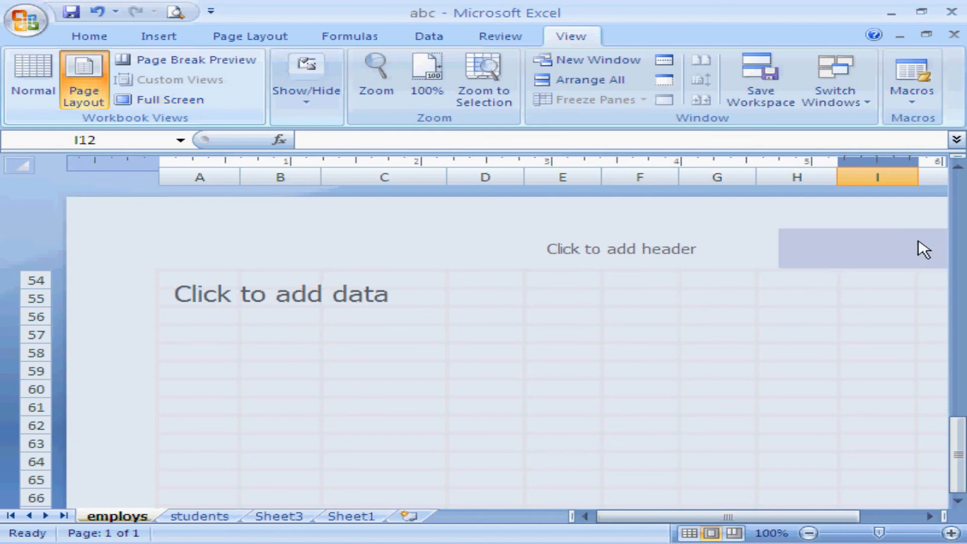
{"action": "left_click", "coordinate": [24, 95]}
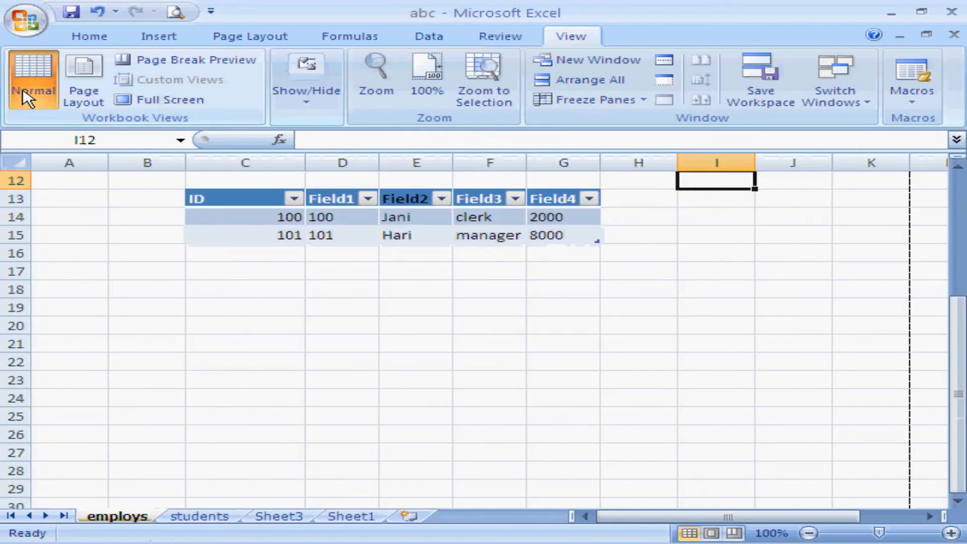
{"action": "left_click", "coordinate": [960, 199]}
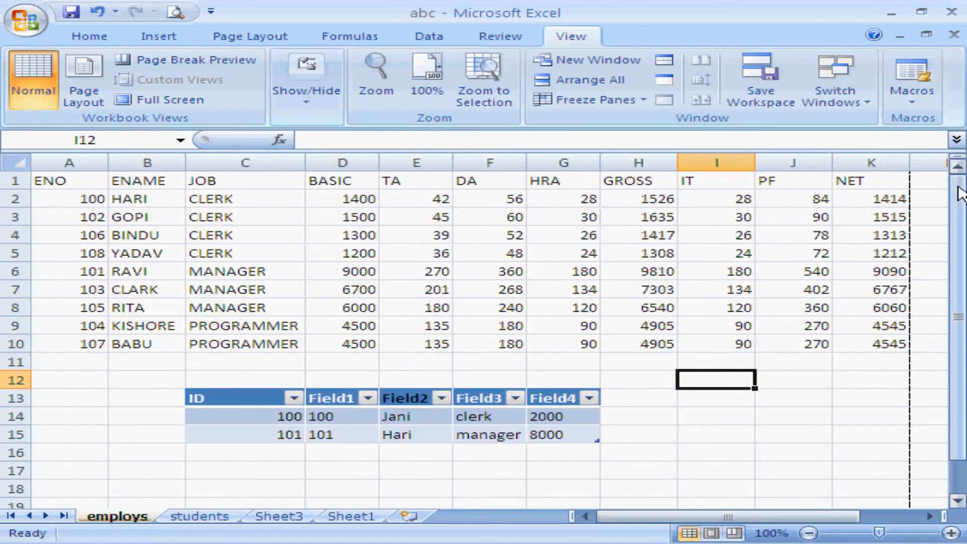